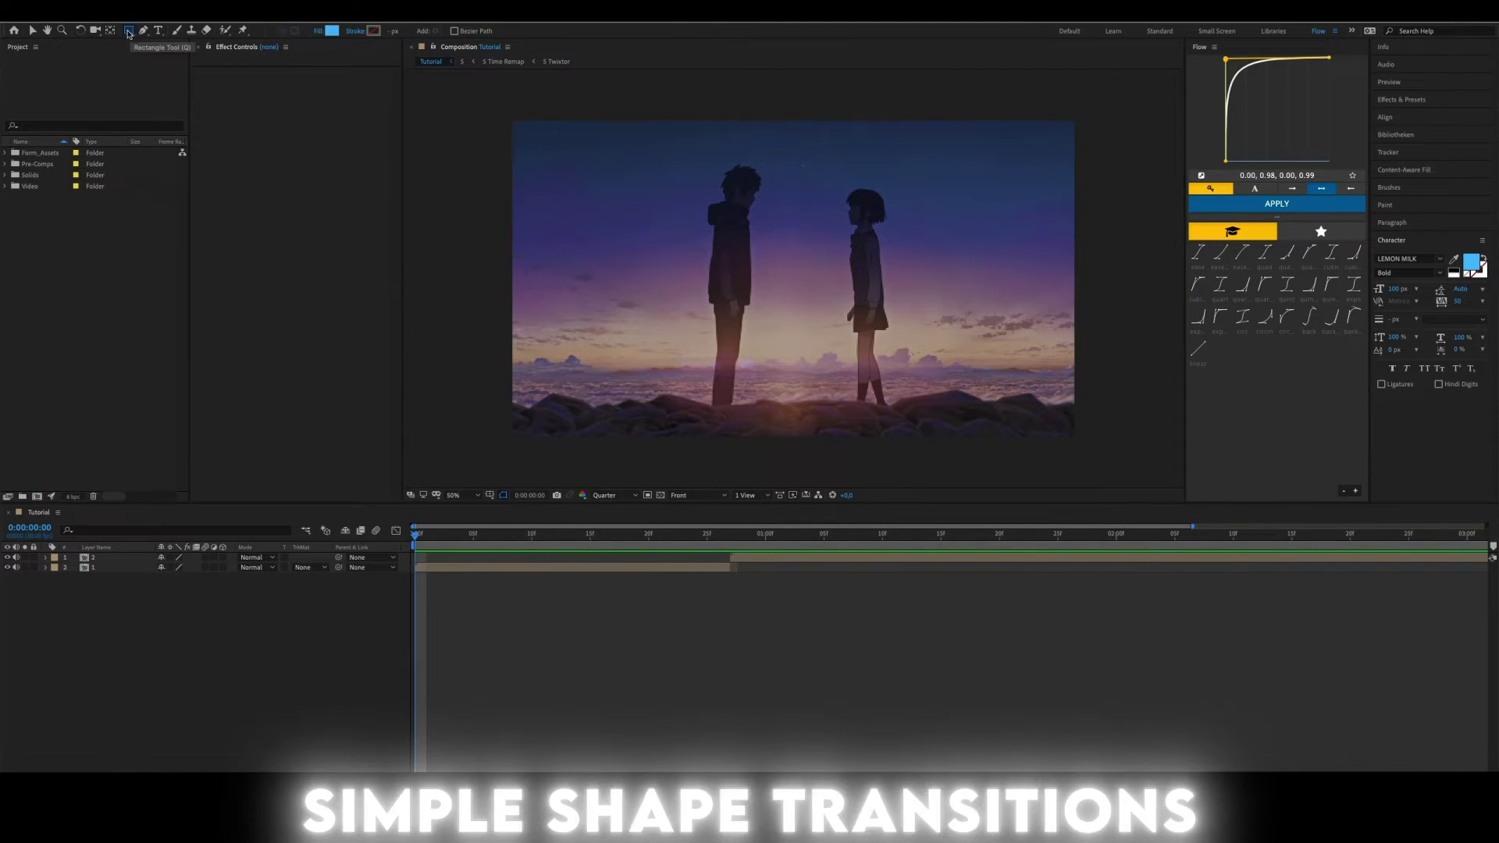
# Set the Rectangle Tool's fill to a solid light blue color.
pyautogui.click(318, 30)
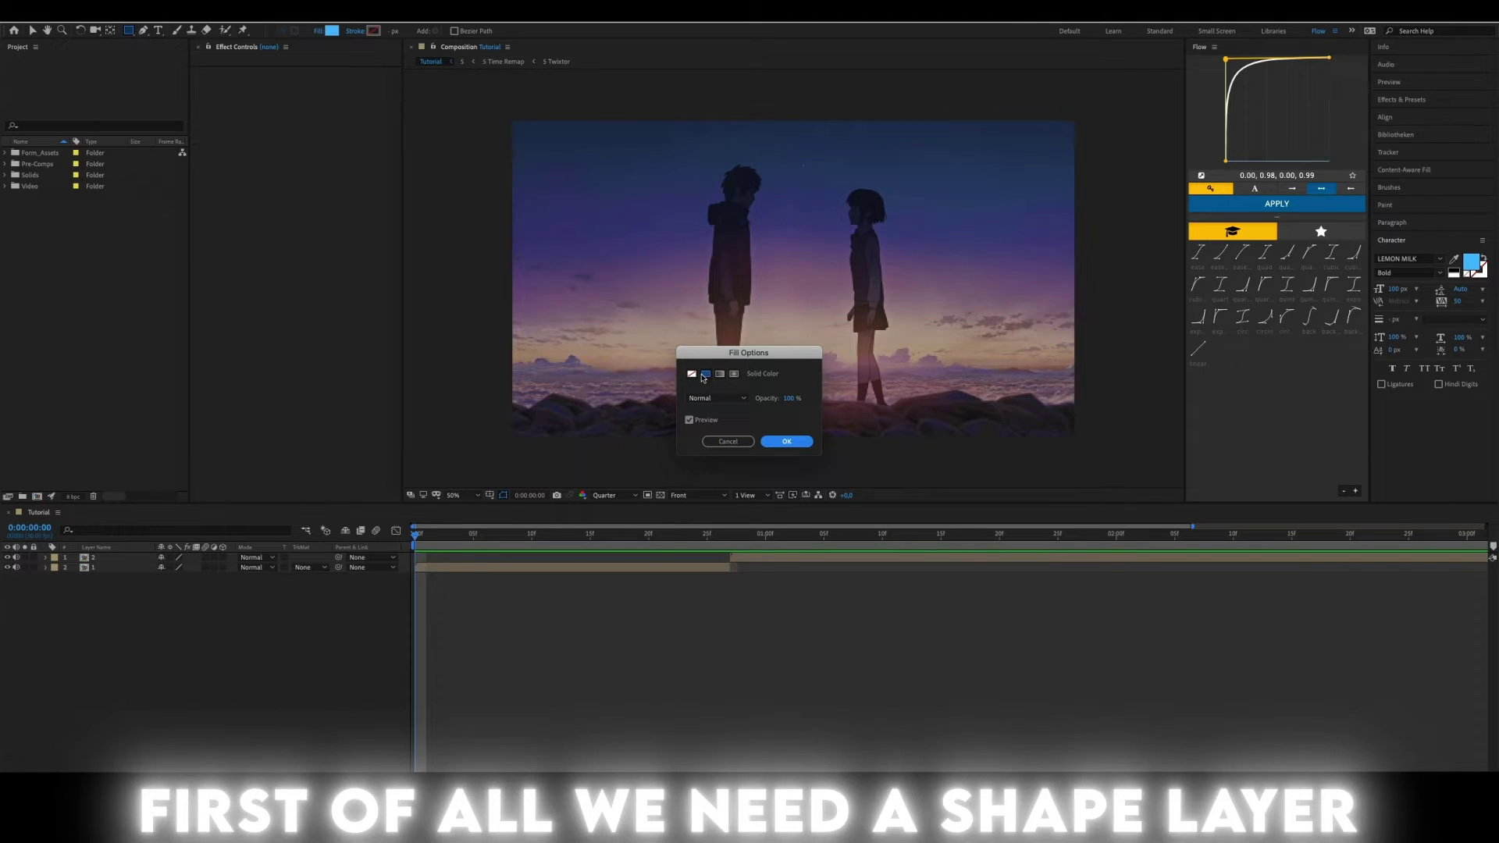
pyautogui.click(786, 441)
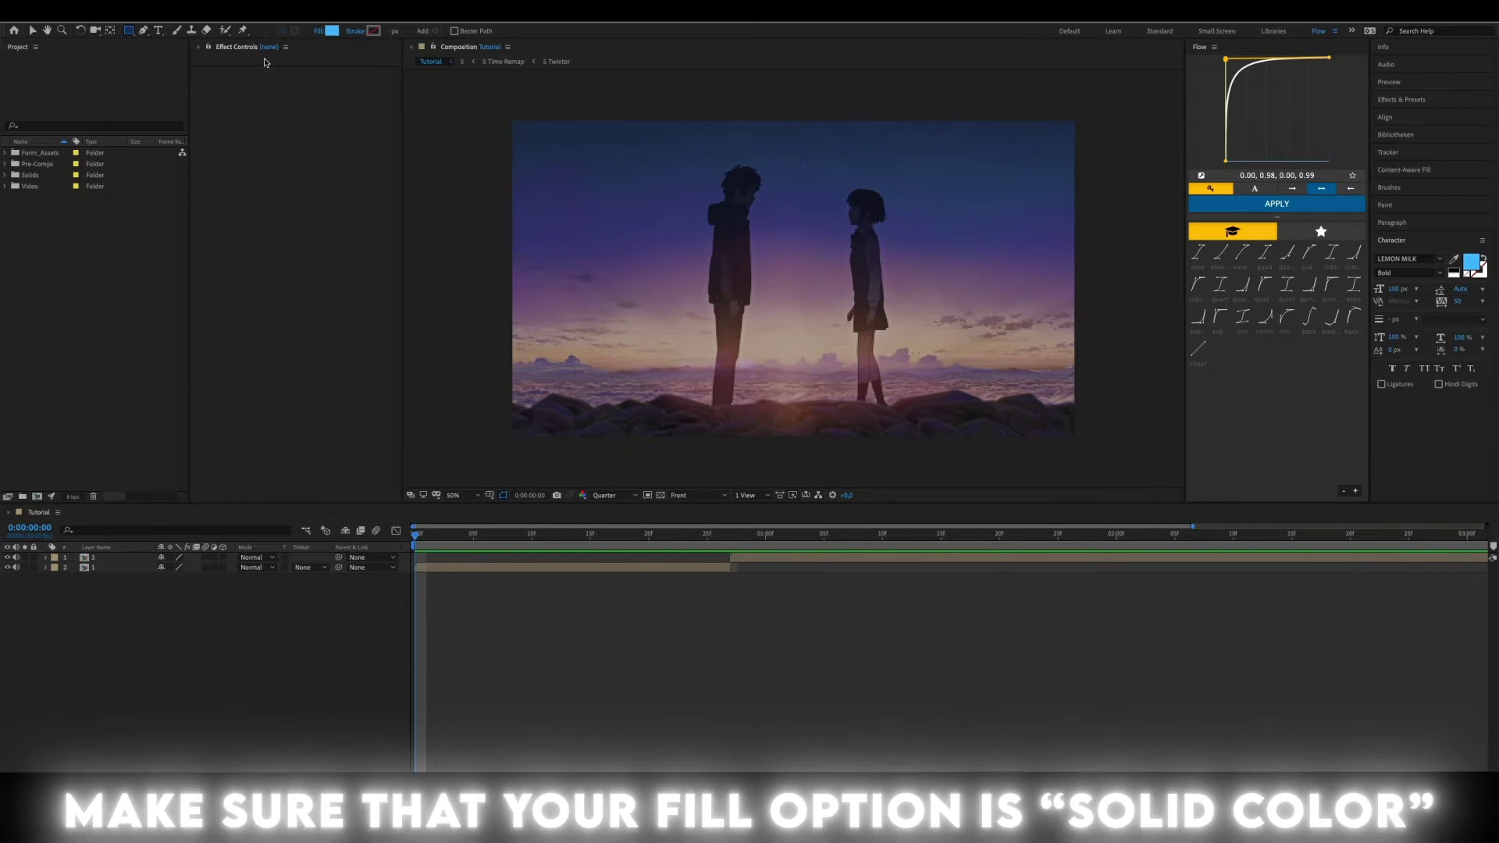
pyautogui.click(330, 30)
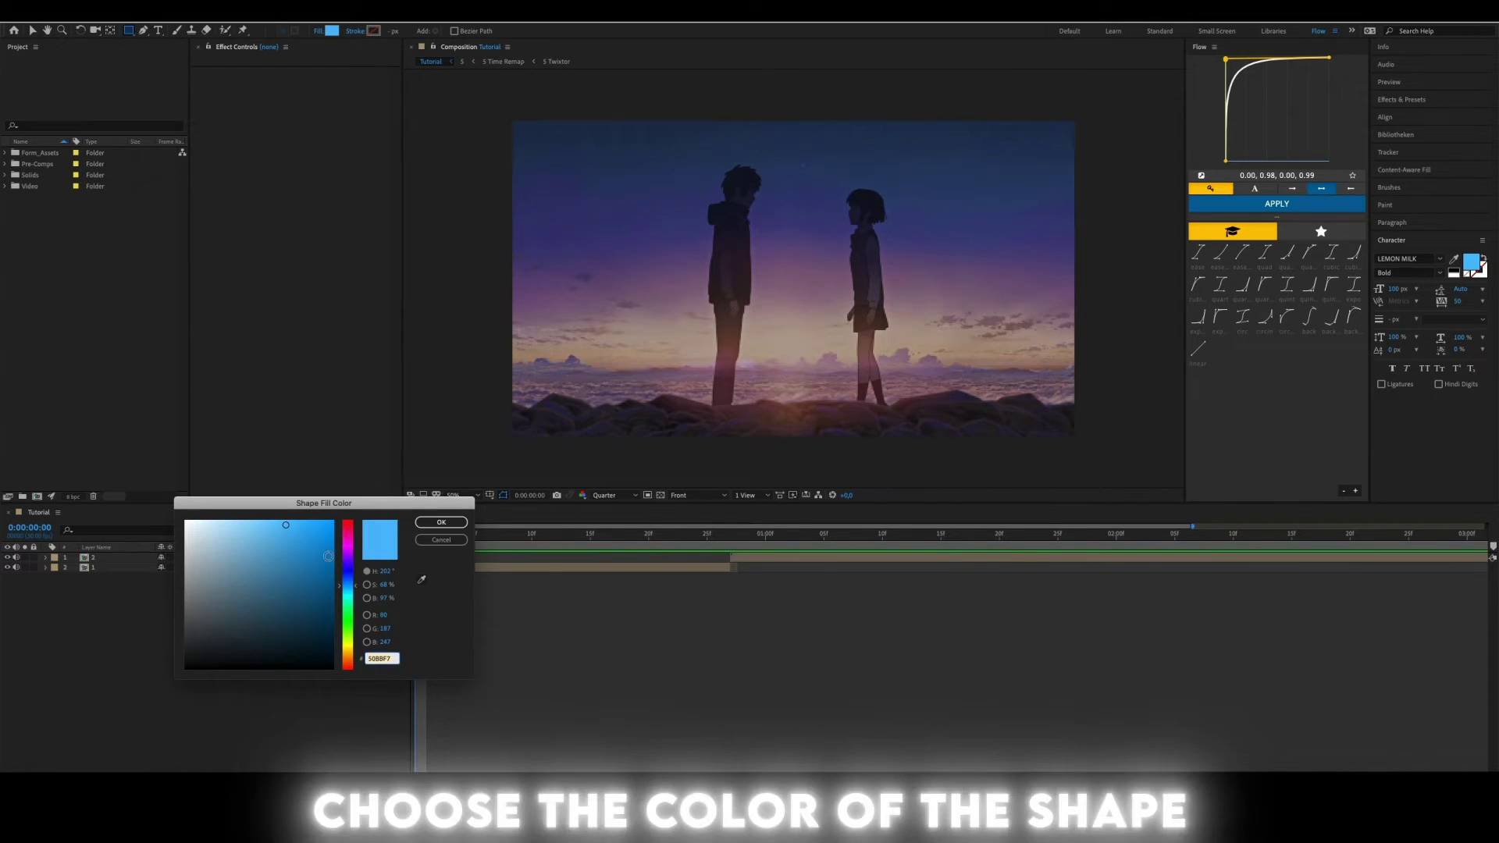
pyautogui.click(435, 522)
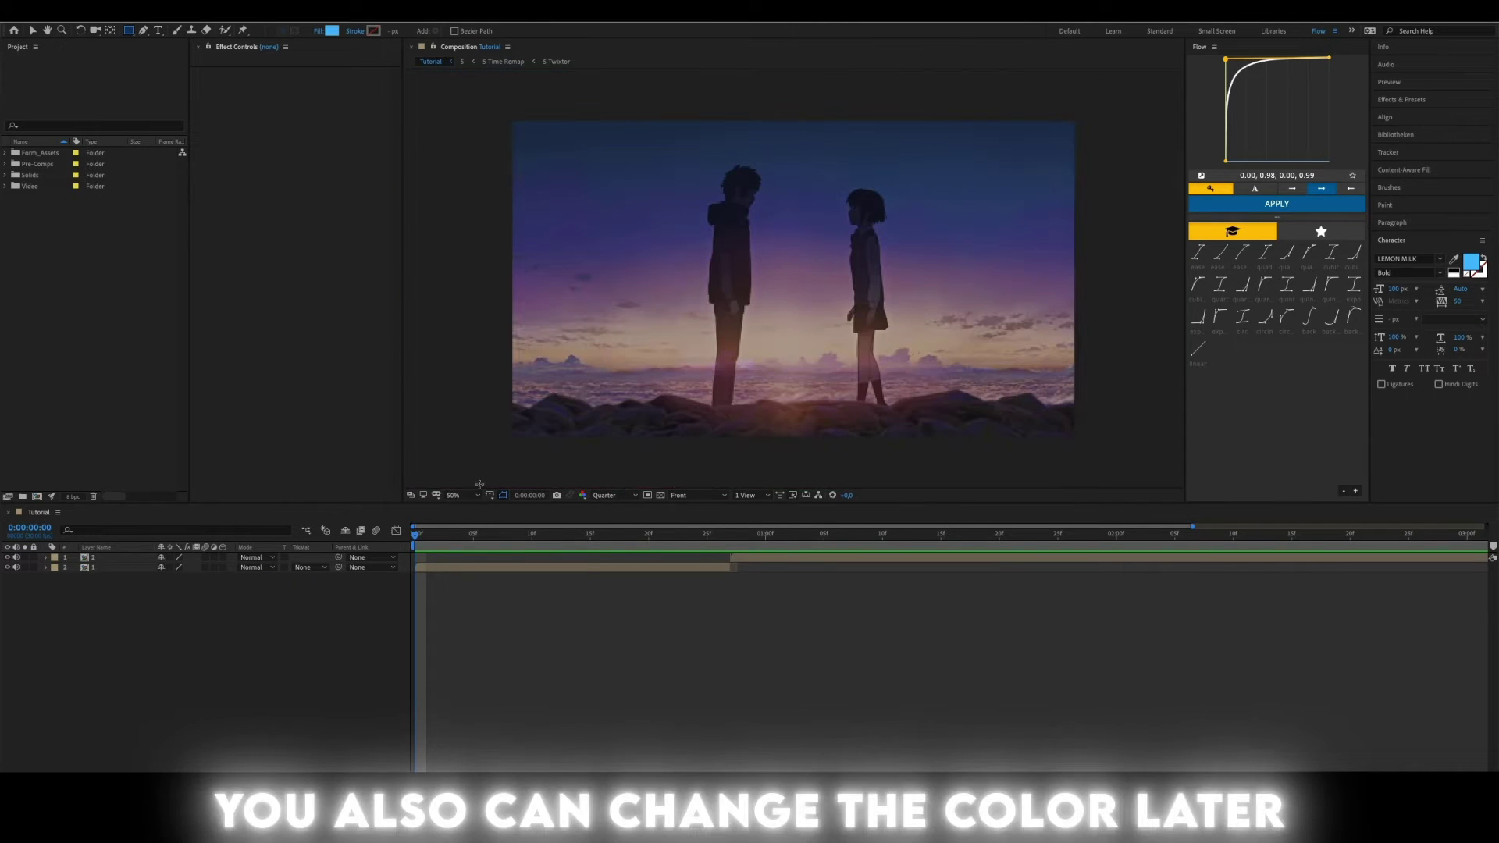
pyautogui.click(490, 496)
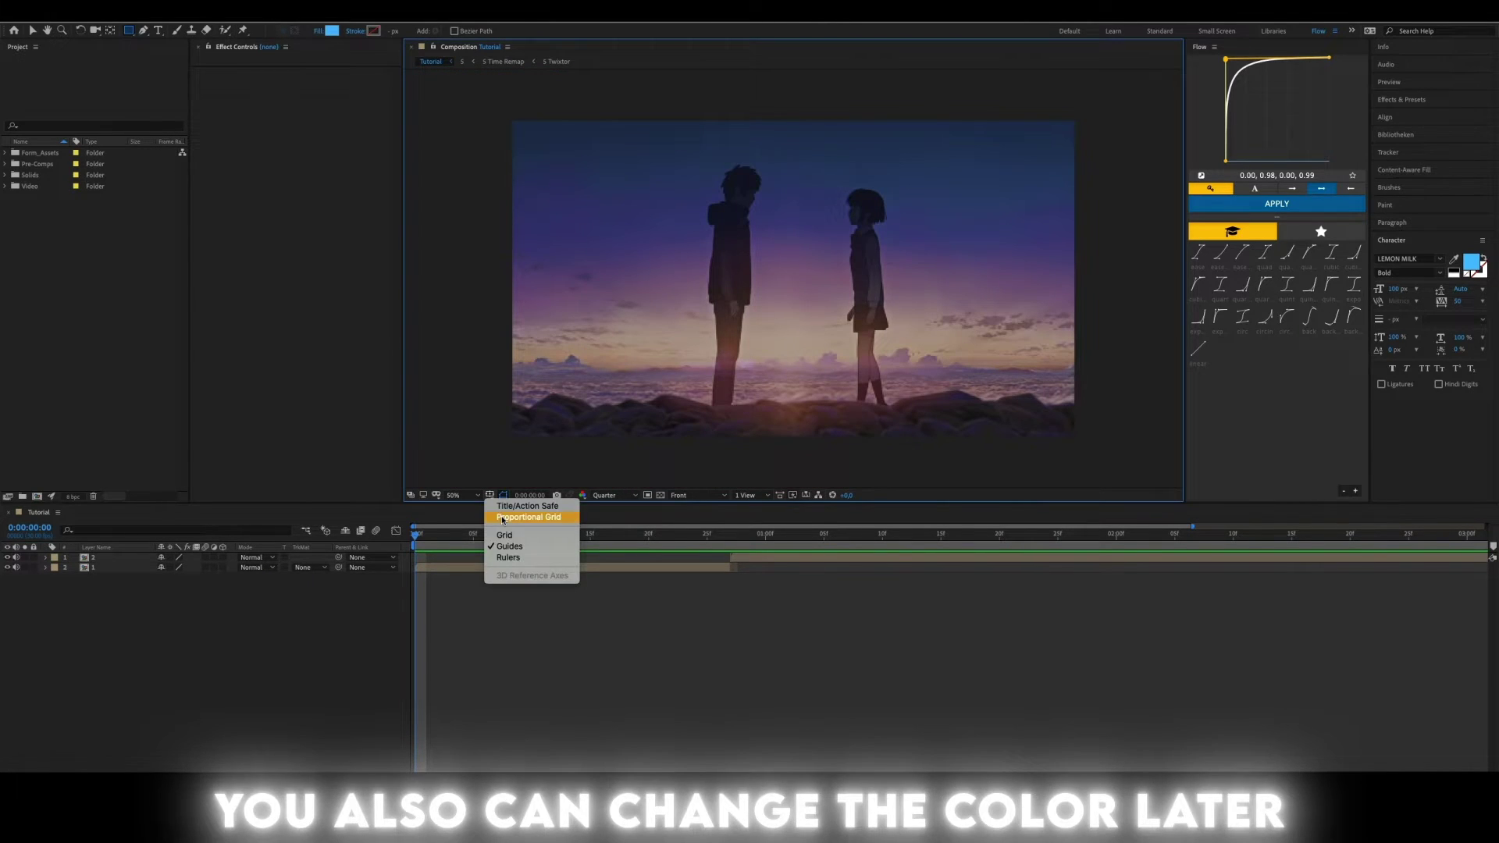
# Enable the proportional grid and draw a light blue rectangle across the top third of the frame.
pyautogui.click(503, 517)
pyautogui.moveTo(480, 100)
pyautogui.mouseDown()
pyautogui.moveTo(691, 208)
pyautogui.moveTo(1076, 244)
pyautogui.mouseUp()
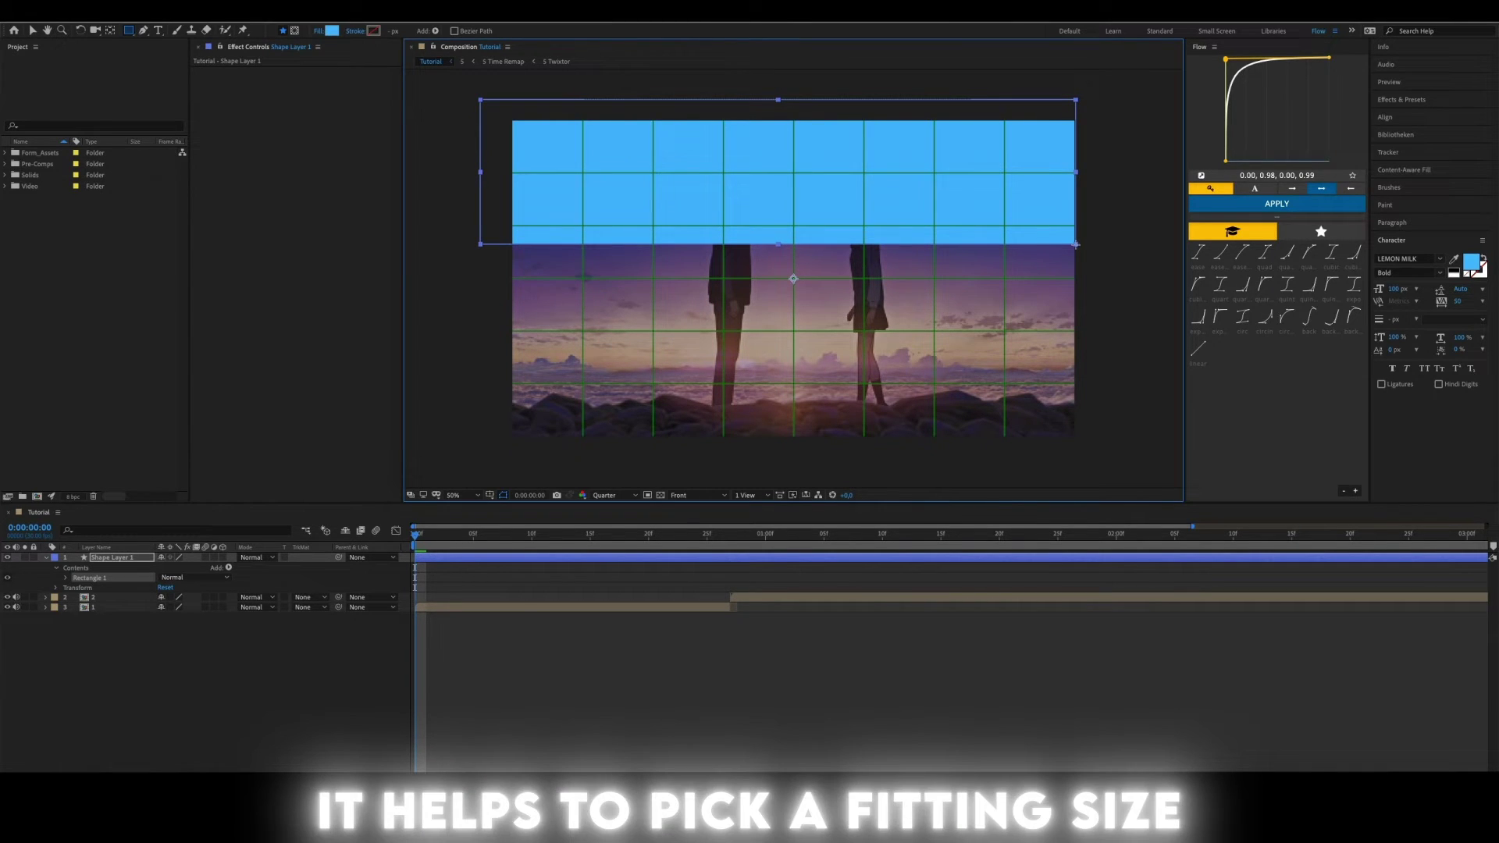
pyautogui.click(731, 544)
# Split the shape layer at 0:00:22 and delete the part before it.
pyautogui.press('pageup')
pyautogui.press('pageup')
pyautogui.press('pageup')
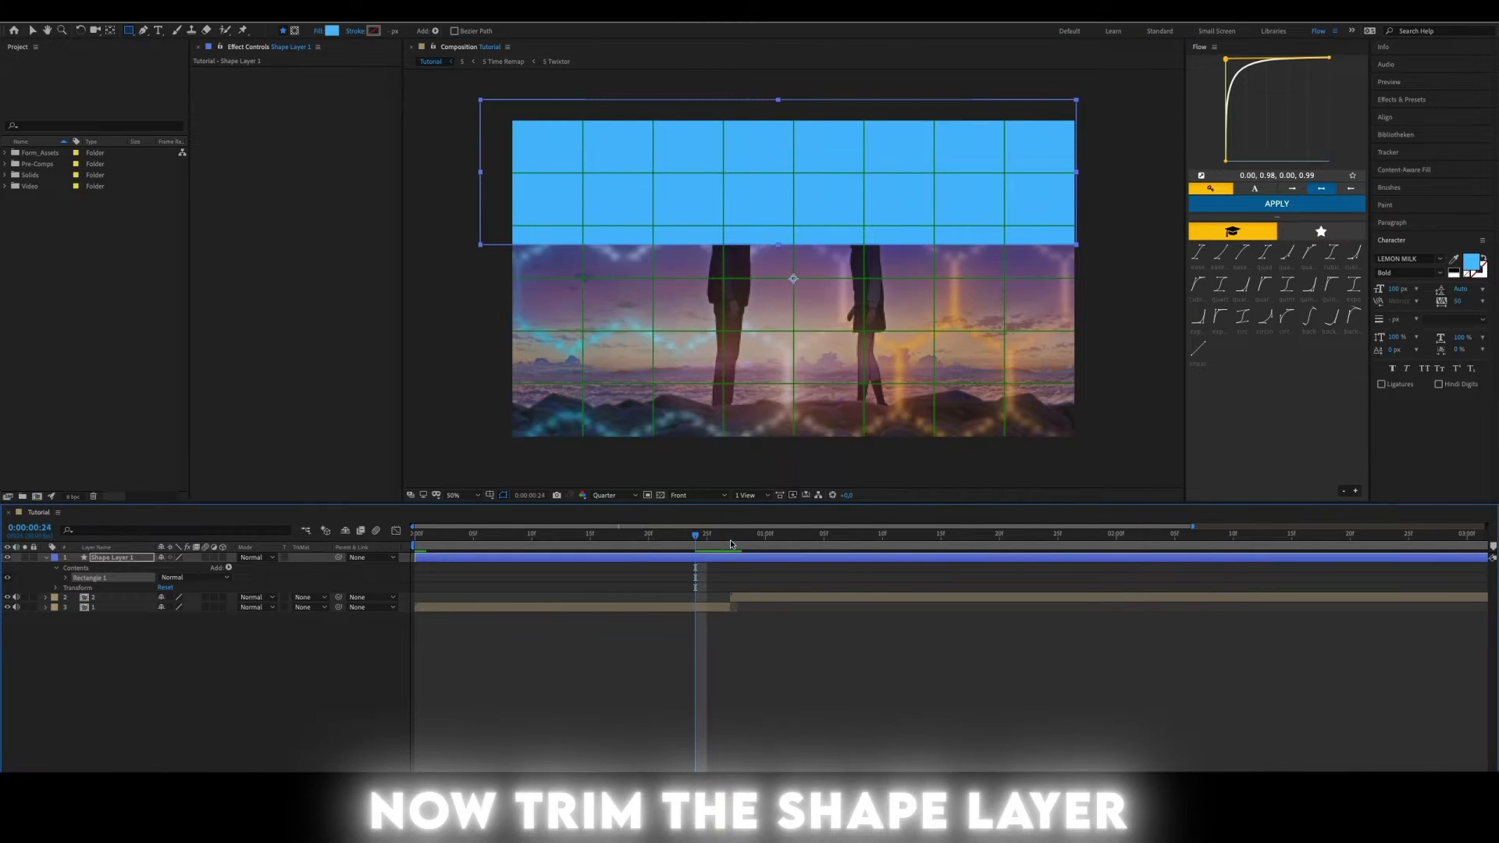
pyautogui.press('pageup')
pyautogui.press('pageup')
pyautogui.hotkey('ctrl', 'shift', 'd')
pyautogui.press('Delete')
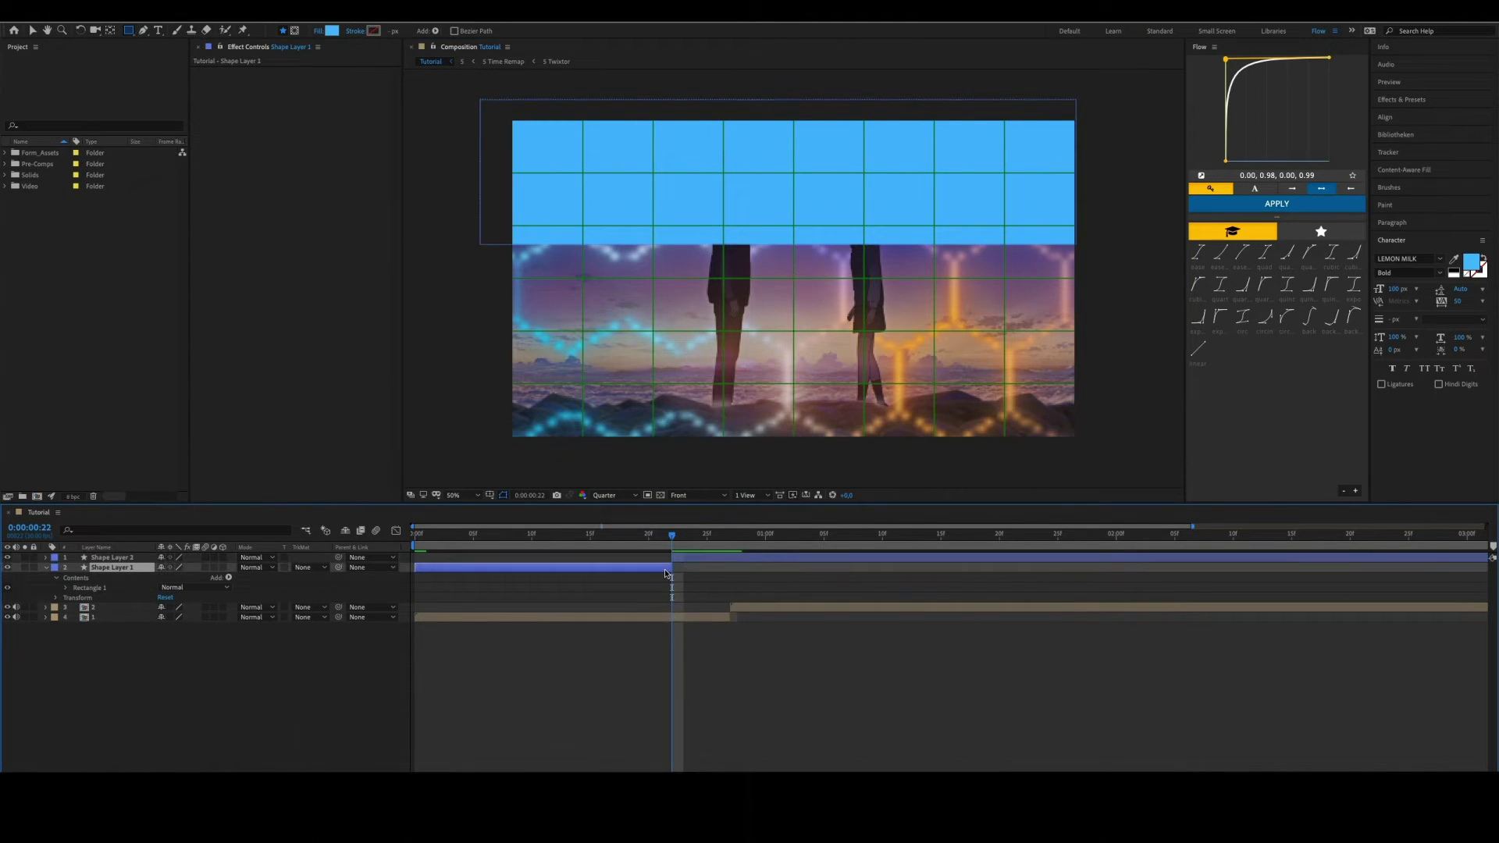
# Trim the blue bar layer so it ends at 0:01:02.
pyautogui.click(730, 537)
pyautogui.press('pagedown')
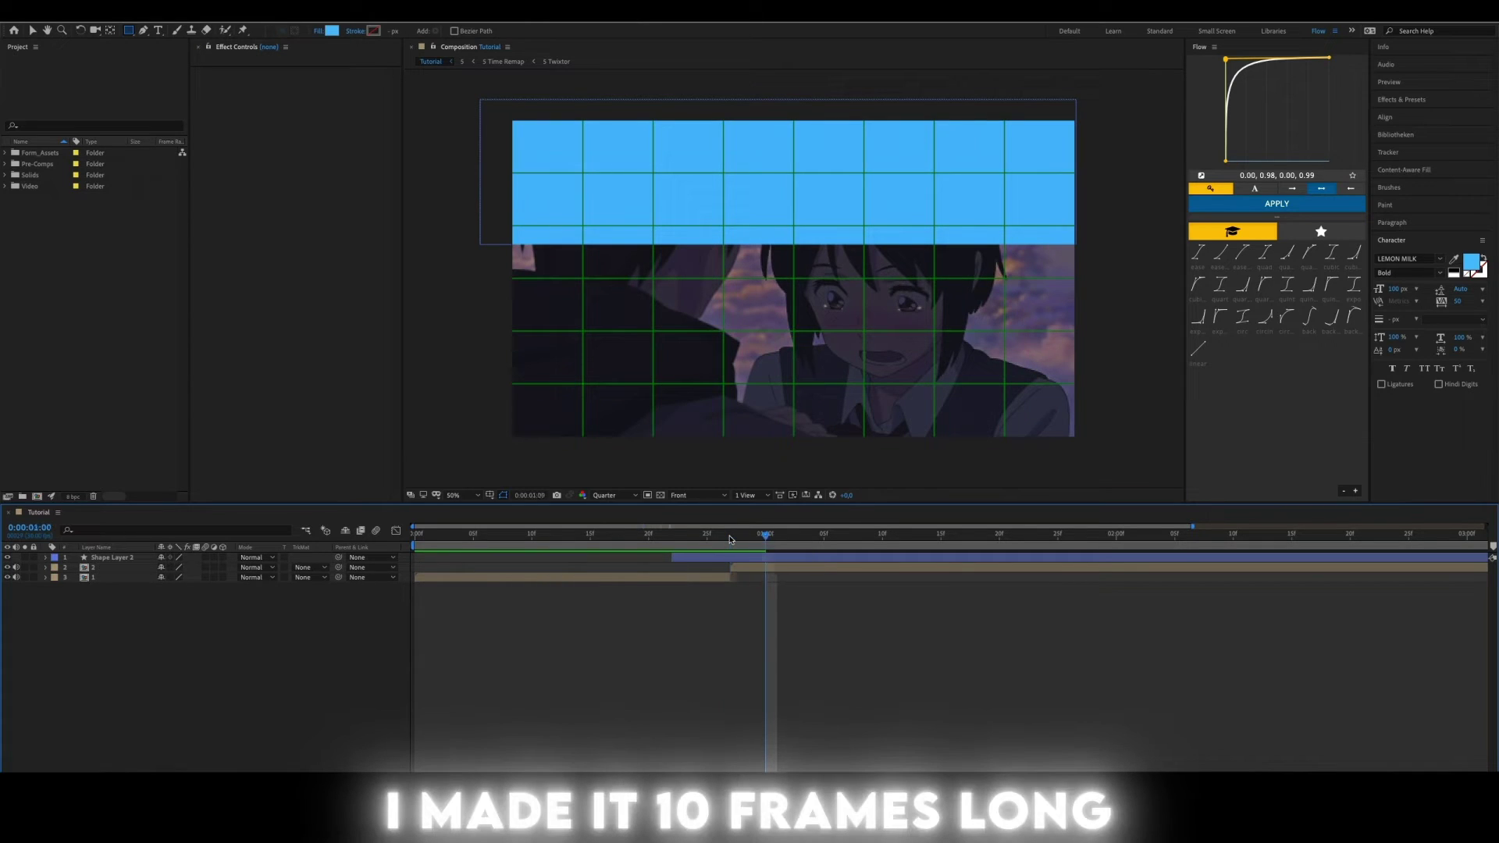
pyautogui.click(809, 557)
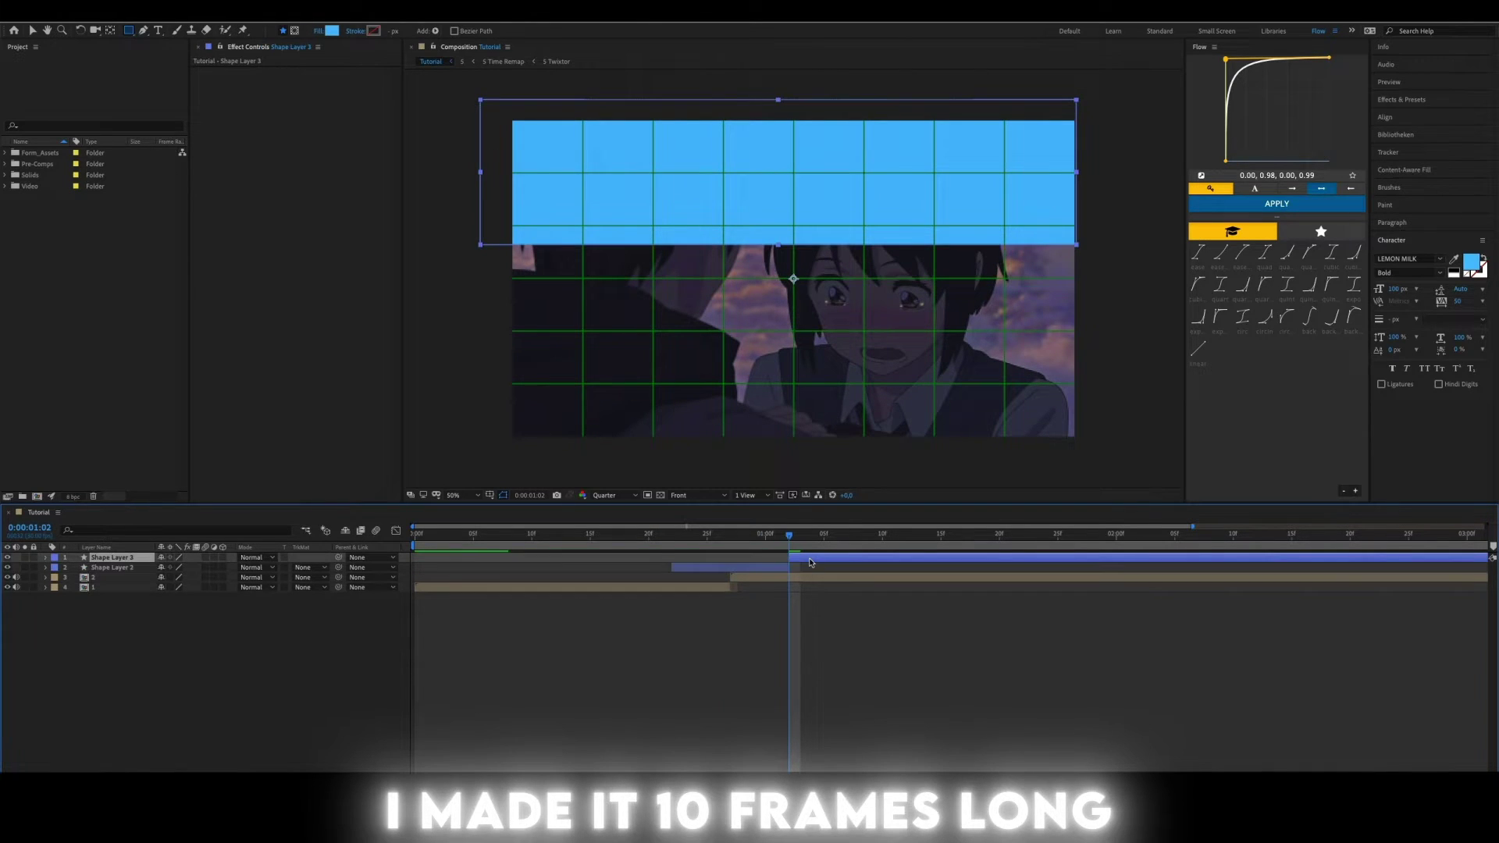
pyautogui.hotkey('alt', ']')
pyautogui.click(730, 537)
# Turn off the proportional grid and reselect the blue bar layer.
pyautogui.click(489, 495)
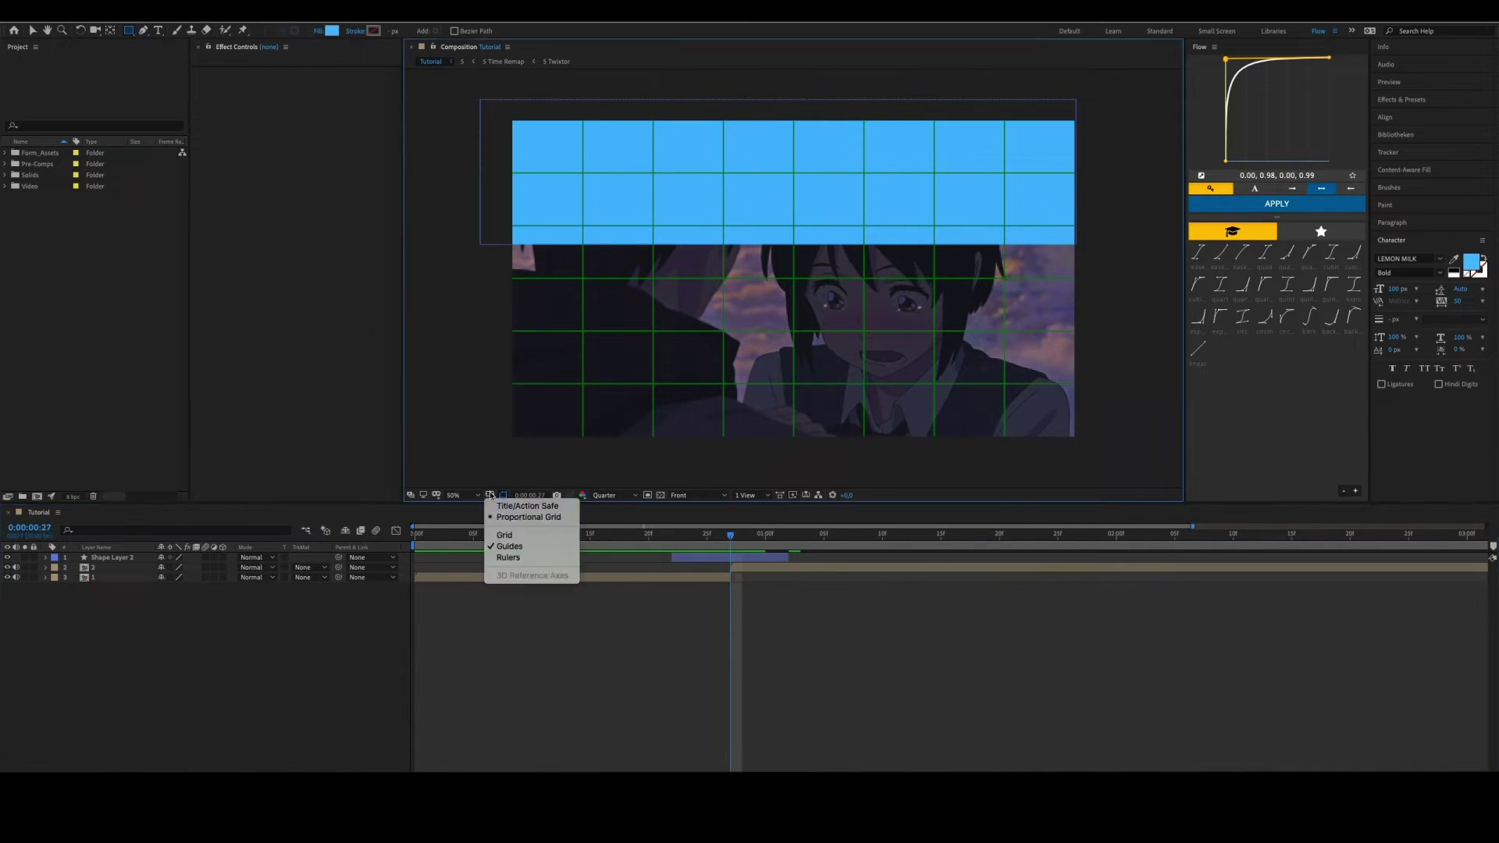
pyautogui.click(520, 517)
pyautogui.click(725, 558)
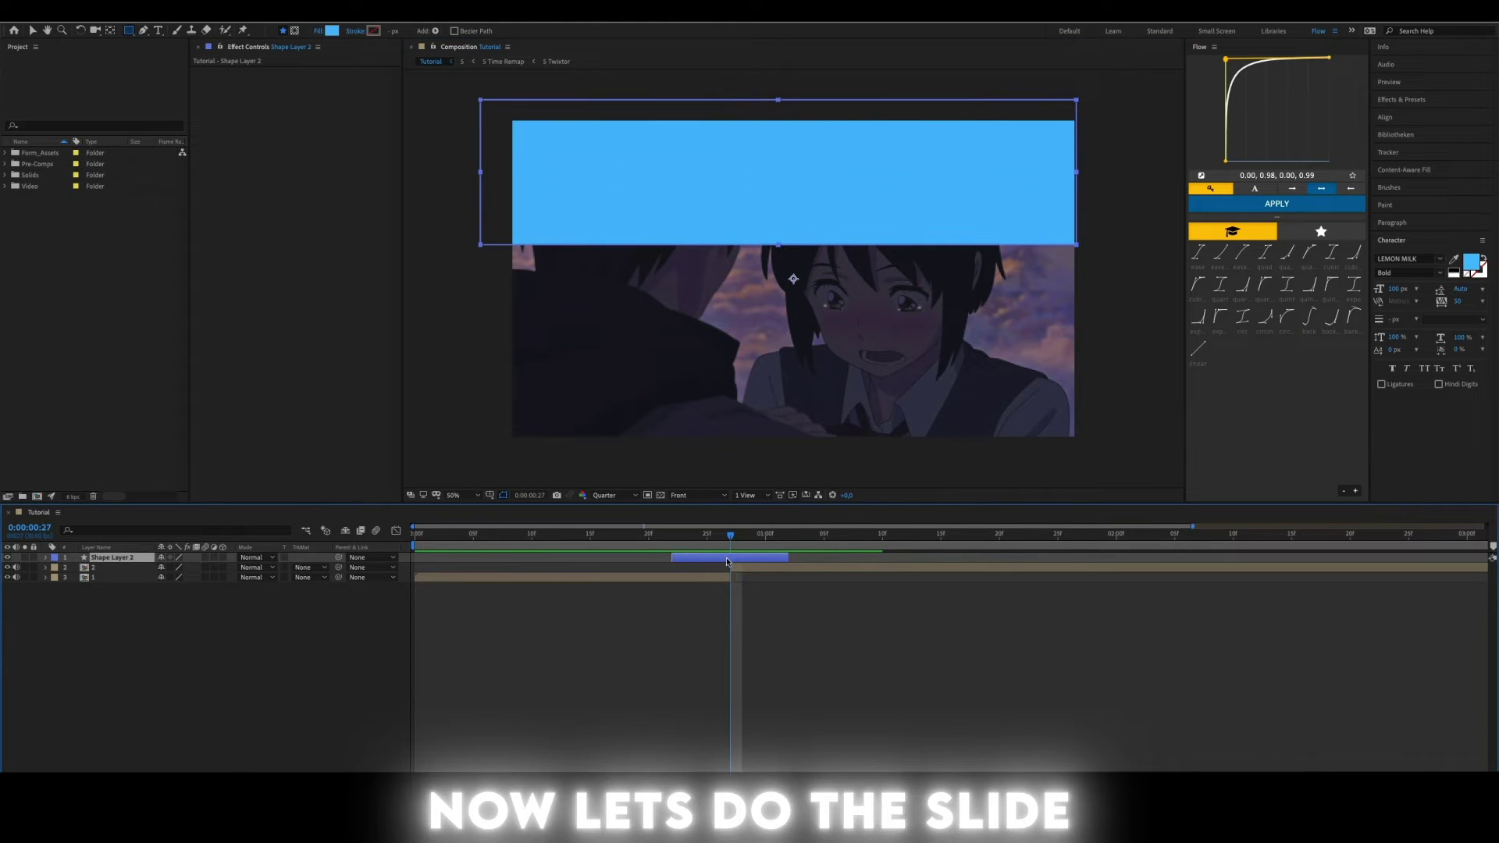
# Separate the bar's Position into X and Y dimensions.
pyautogui.press('p')
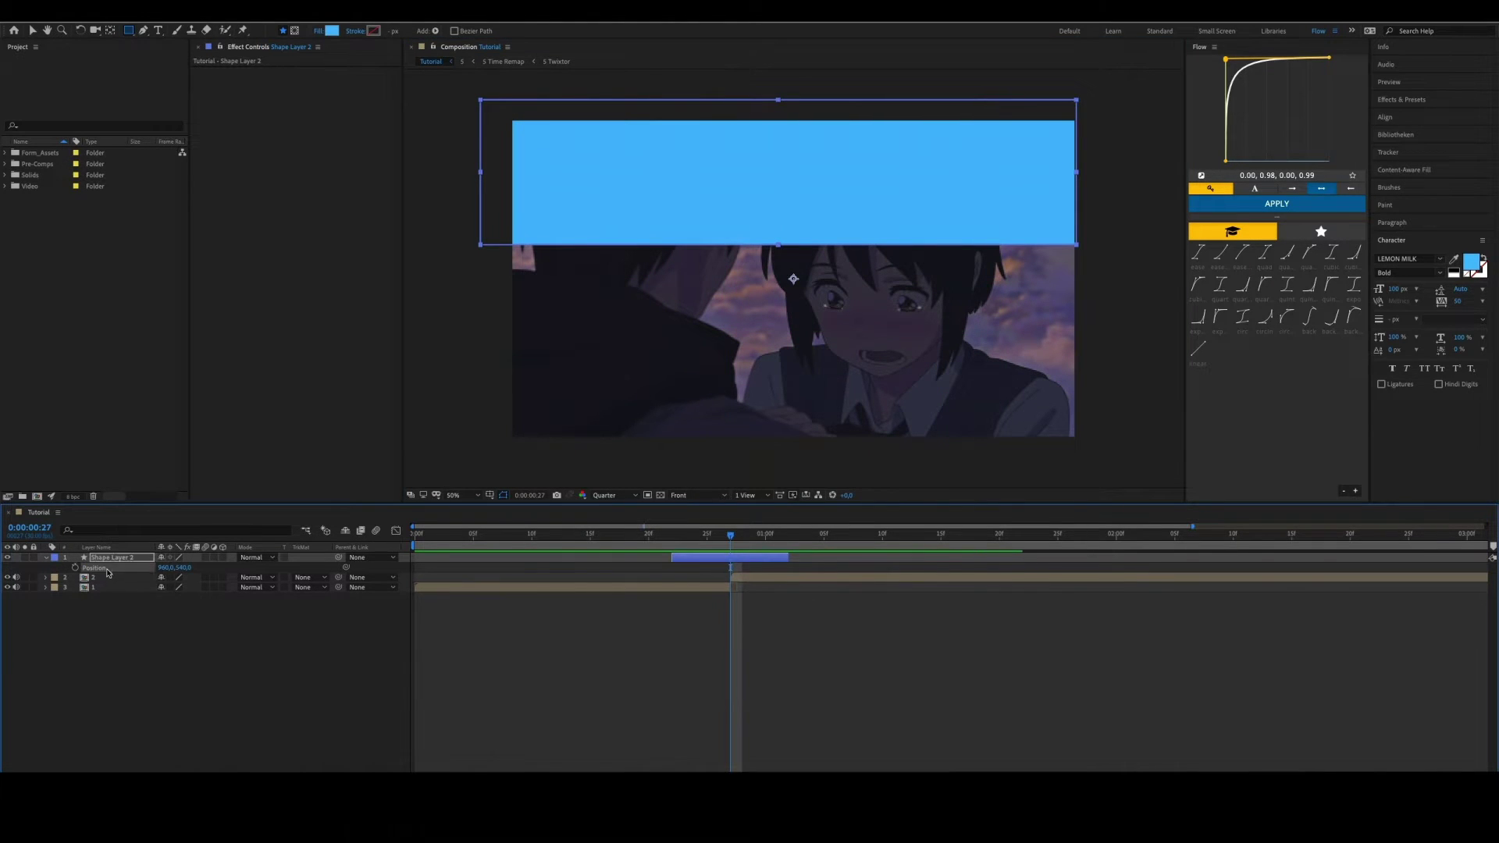
pyautogui.rightClick(97, 568)
pyautogui.click(185, 601)
# Keyframe Y Position at the frame's bottom at 0:00:22 and its top at 0:01:01.
pyautogui.moveTo(725, 545); pyautogui.dragTo(672, 546)
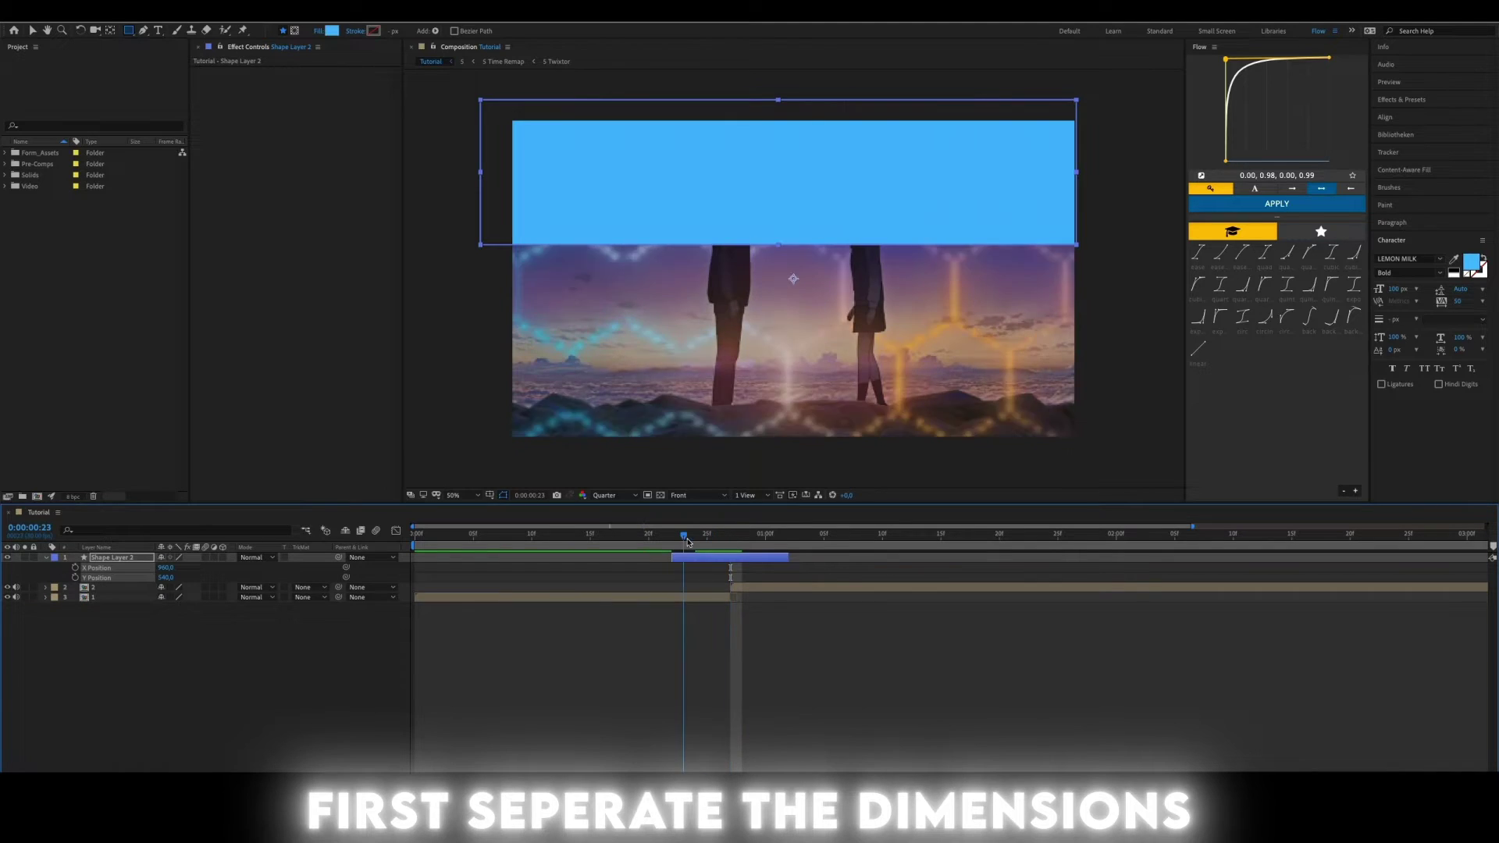
pyautogui.click(100, 568)
pyautogui.click(75, 576)
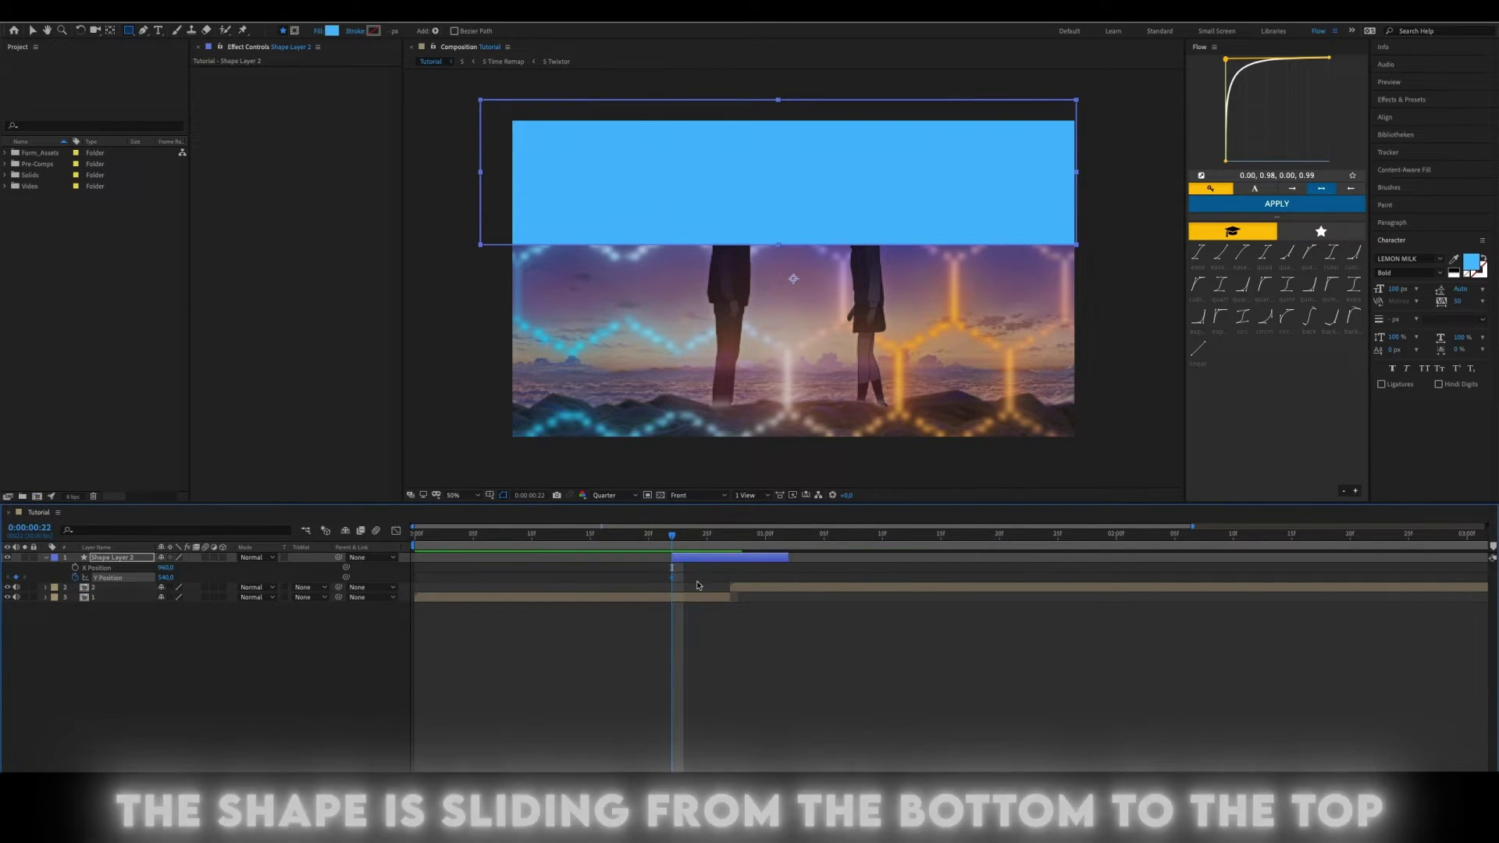
pyautogui.moveTo(672, 577); pyautogui.dragTo(794, 585)
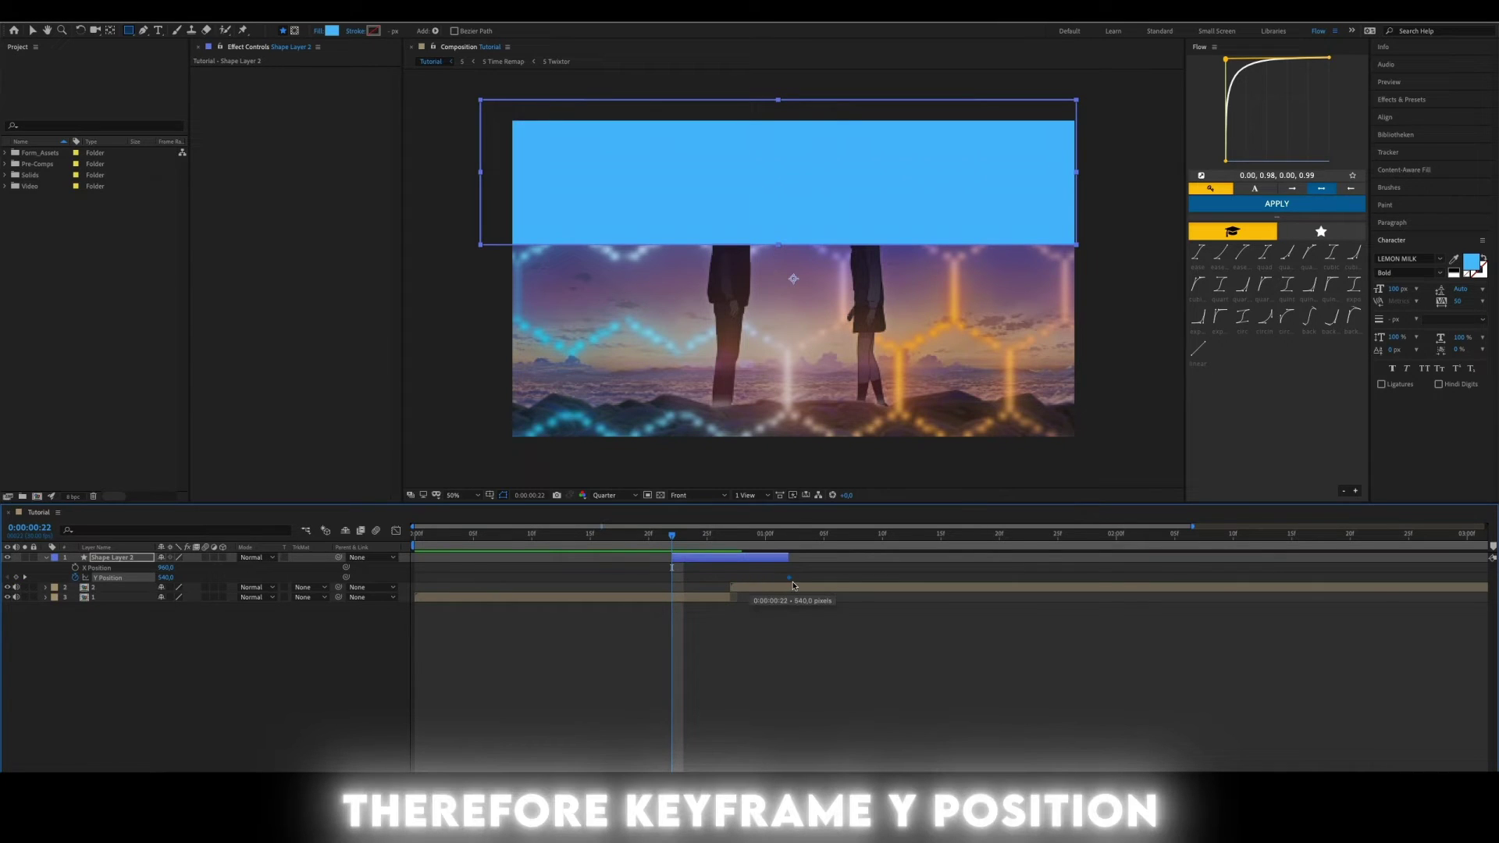
pyautogui.moveTo(161, 580); pyautogui.dragTo(879, 574)
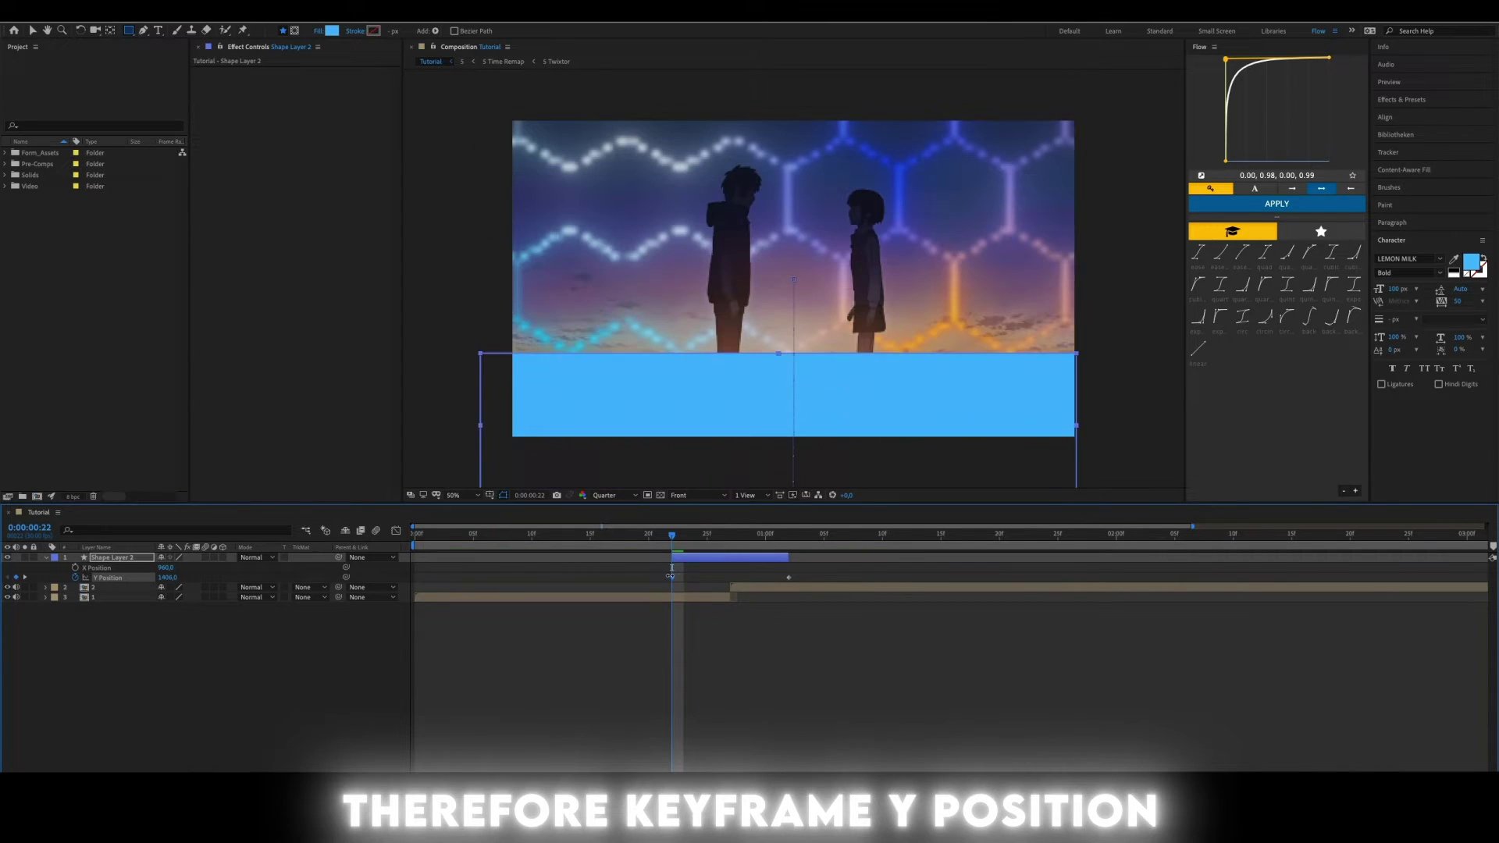
pyautogui.moveTo(673, 535); pyautogui.dragTo(780, 536)
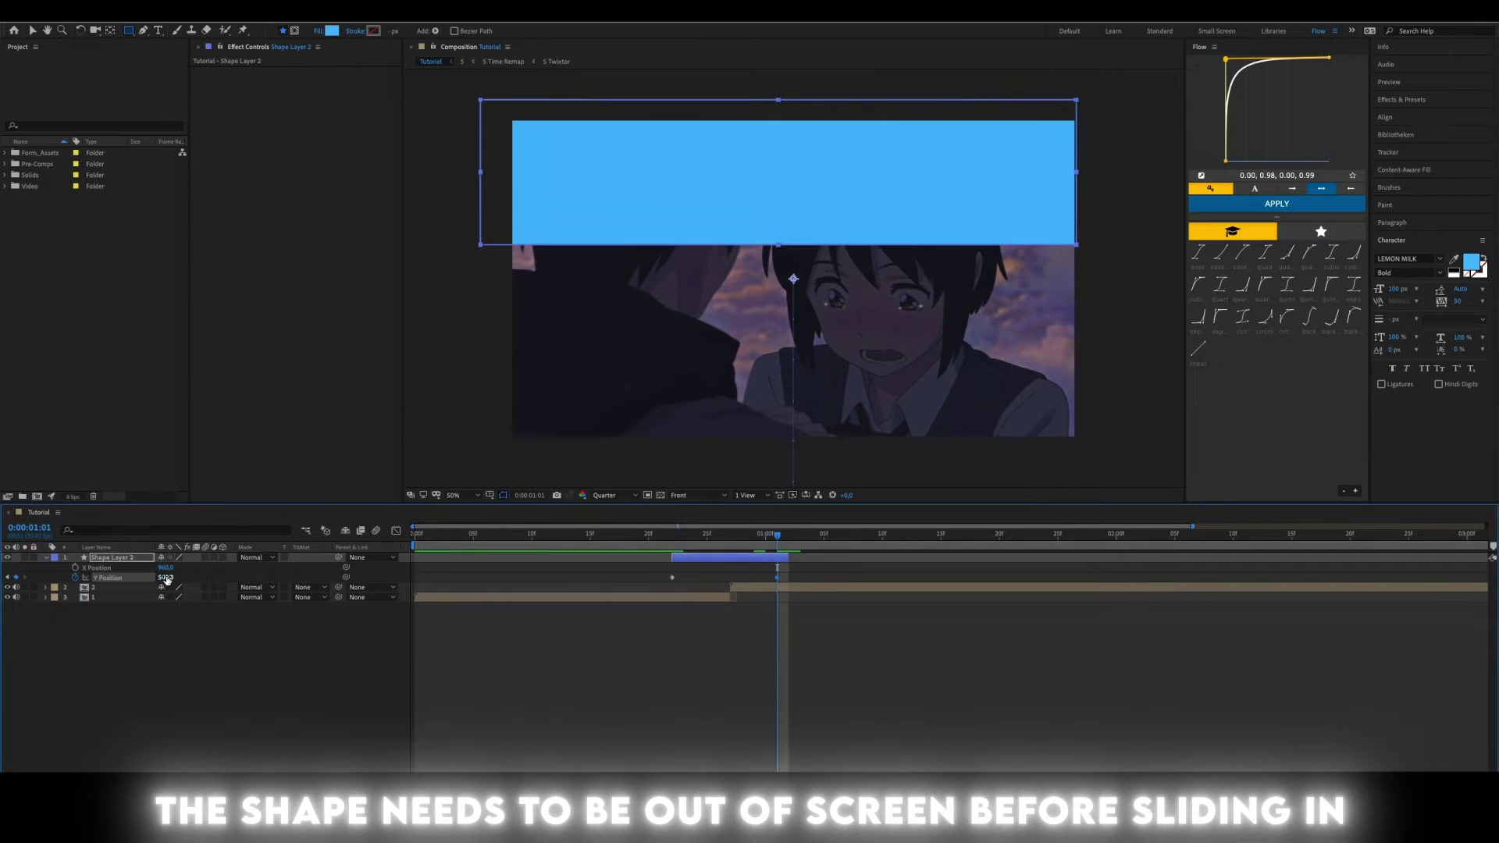
pyautogui.moveTo(161, 577); pyautogui.dragTo(1, 579)
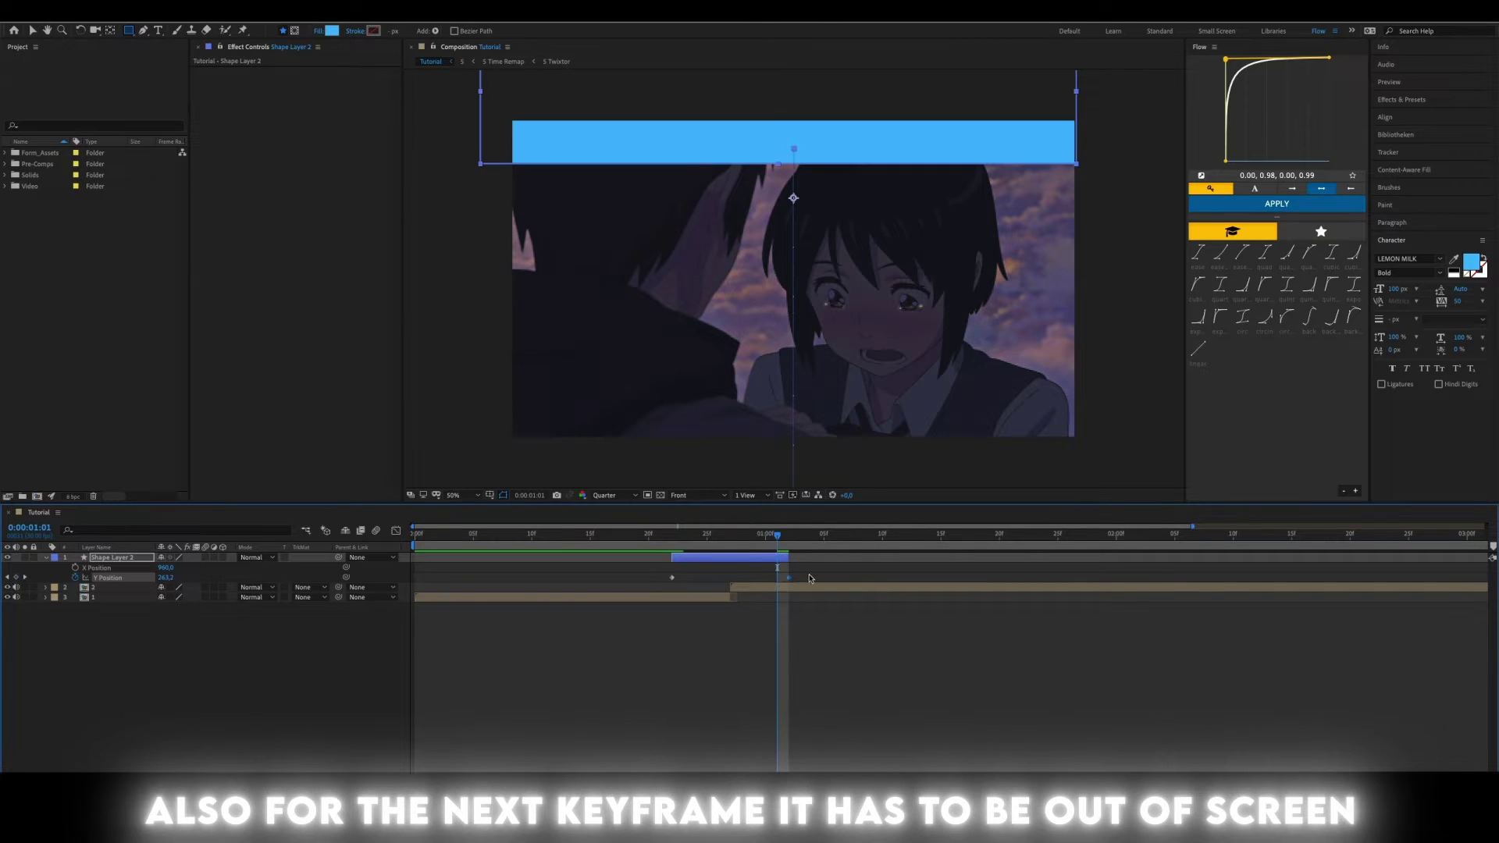
pyautogui.moveTo(817, 570); pyautogui.dragTo(665, 592)
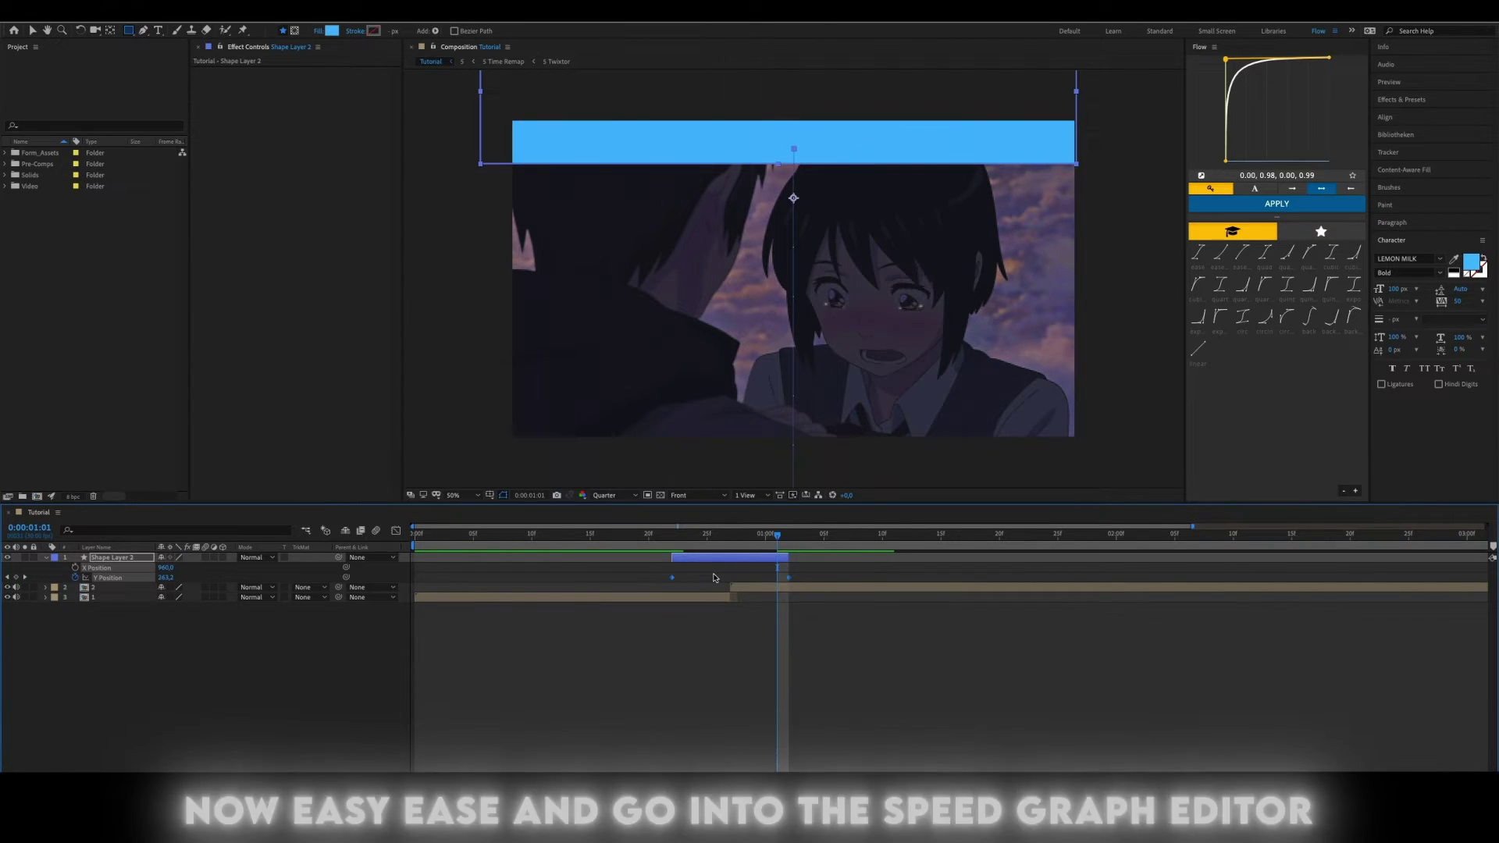
# Apply Easy Ease to both Y Position keyframes and steepen influence to about 90%.
pyautogui.press('F9')
pyautogui.click(397, 532)
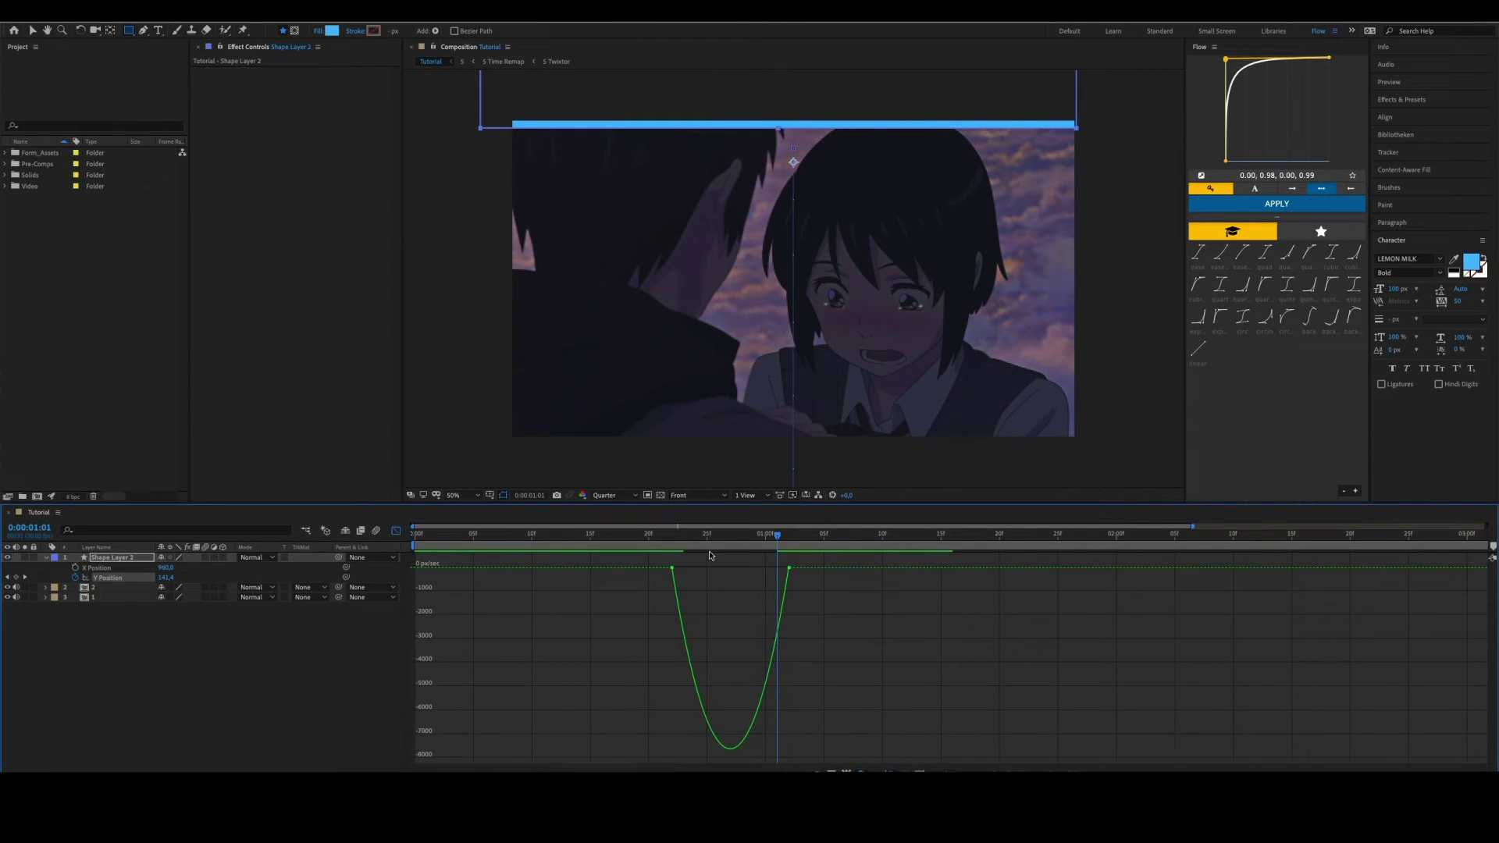
pyautogui.click(731, 541)
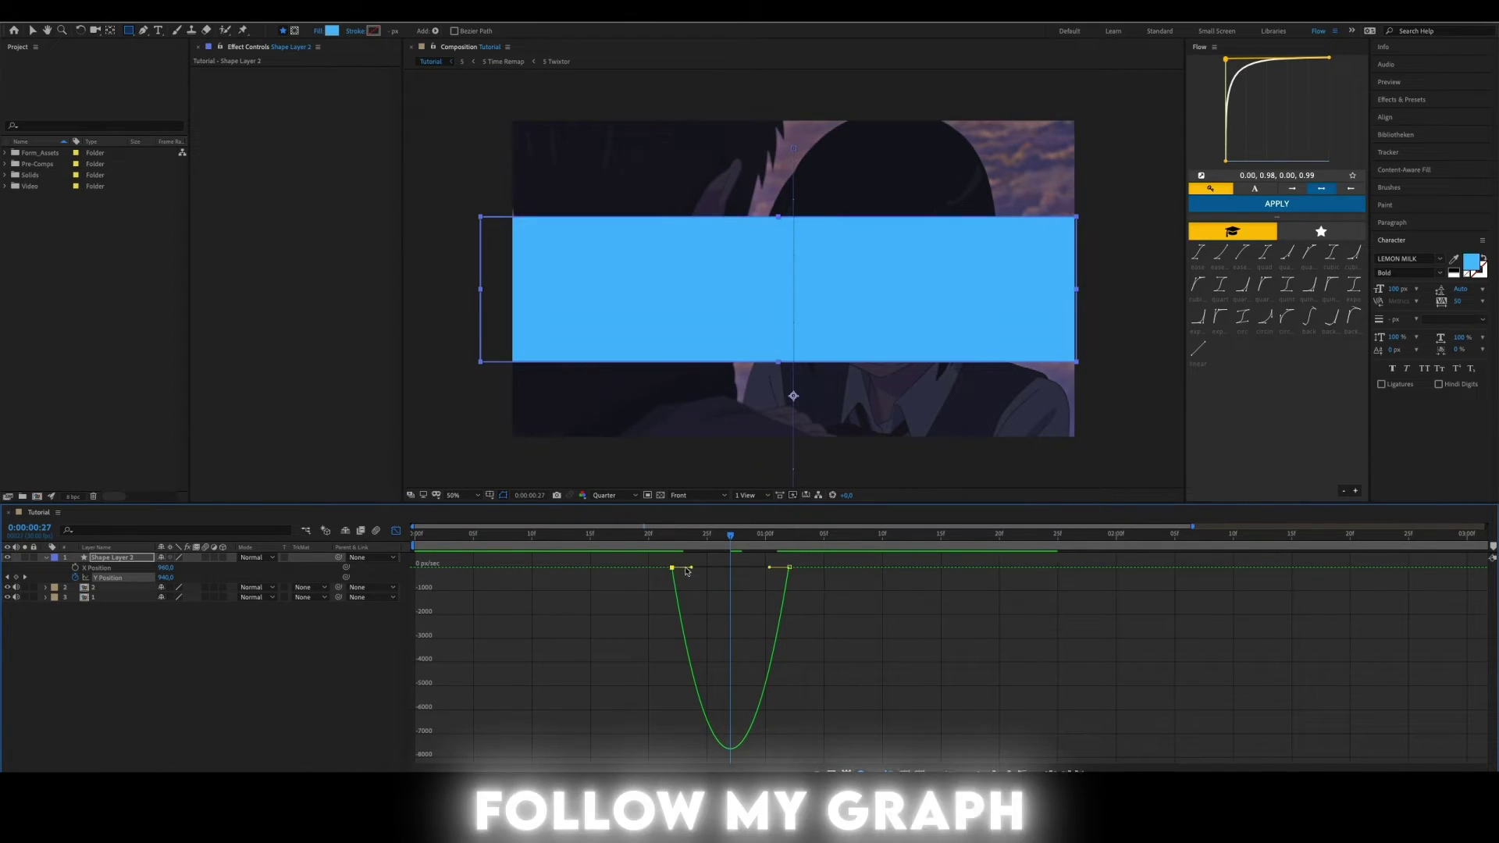
pyautogui.moveTo(686, 571); pyautogui.dragTo(738, 571)
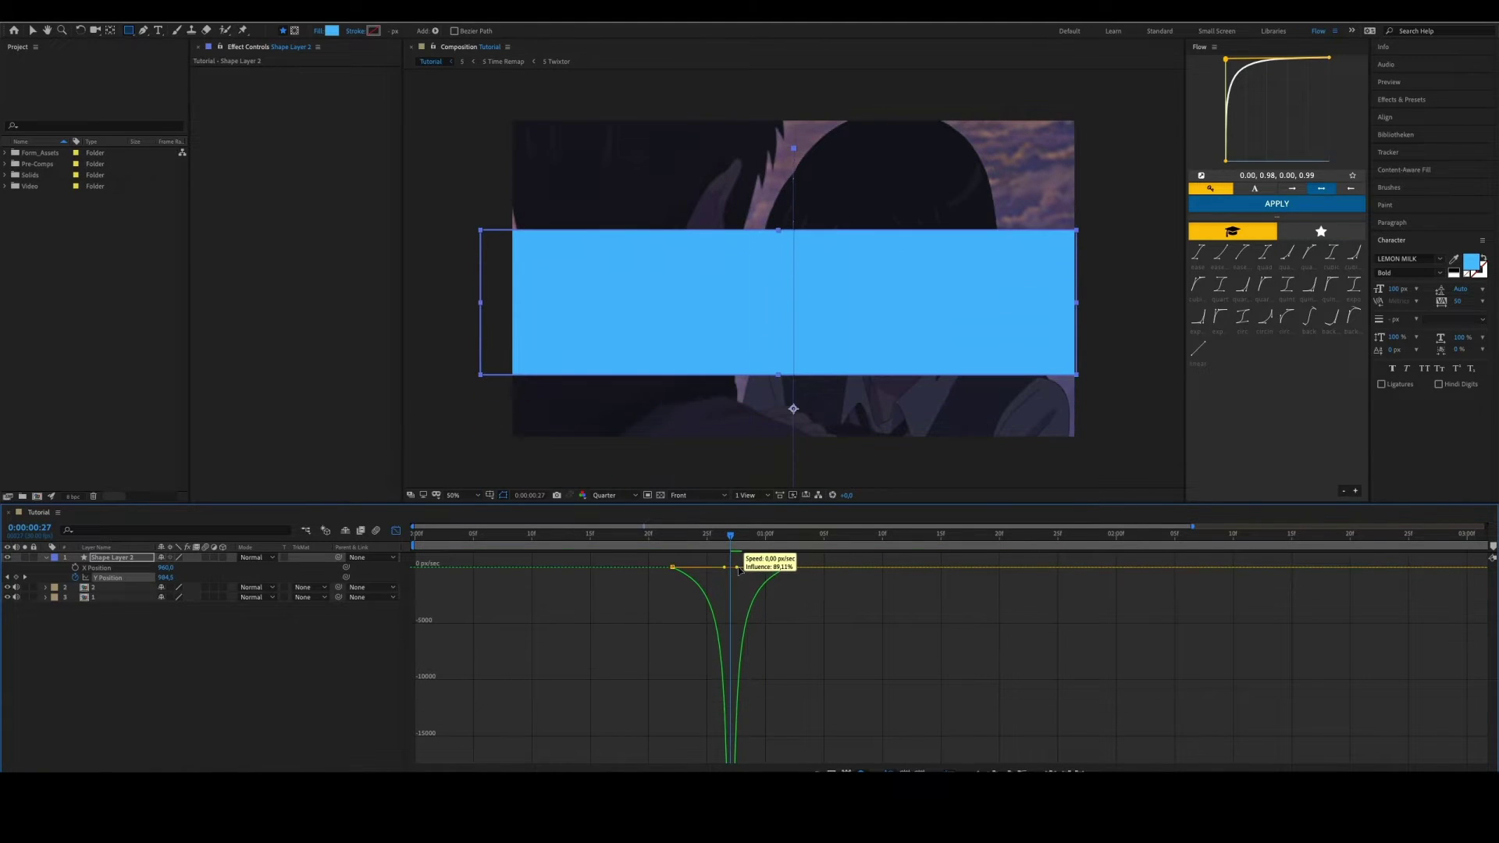
pyautogui.moveTo(627, 569); pyautogui.dragTo(599, 570)
pyautogui.click(396, 530)
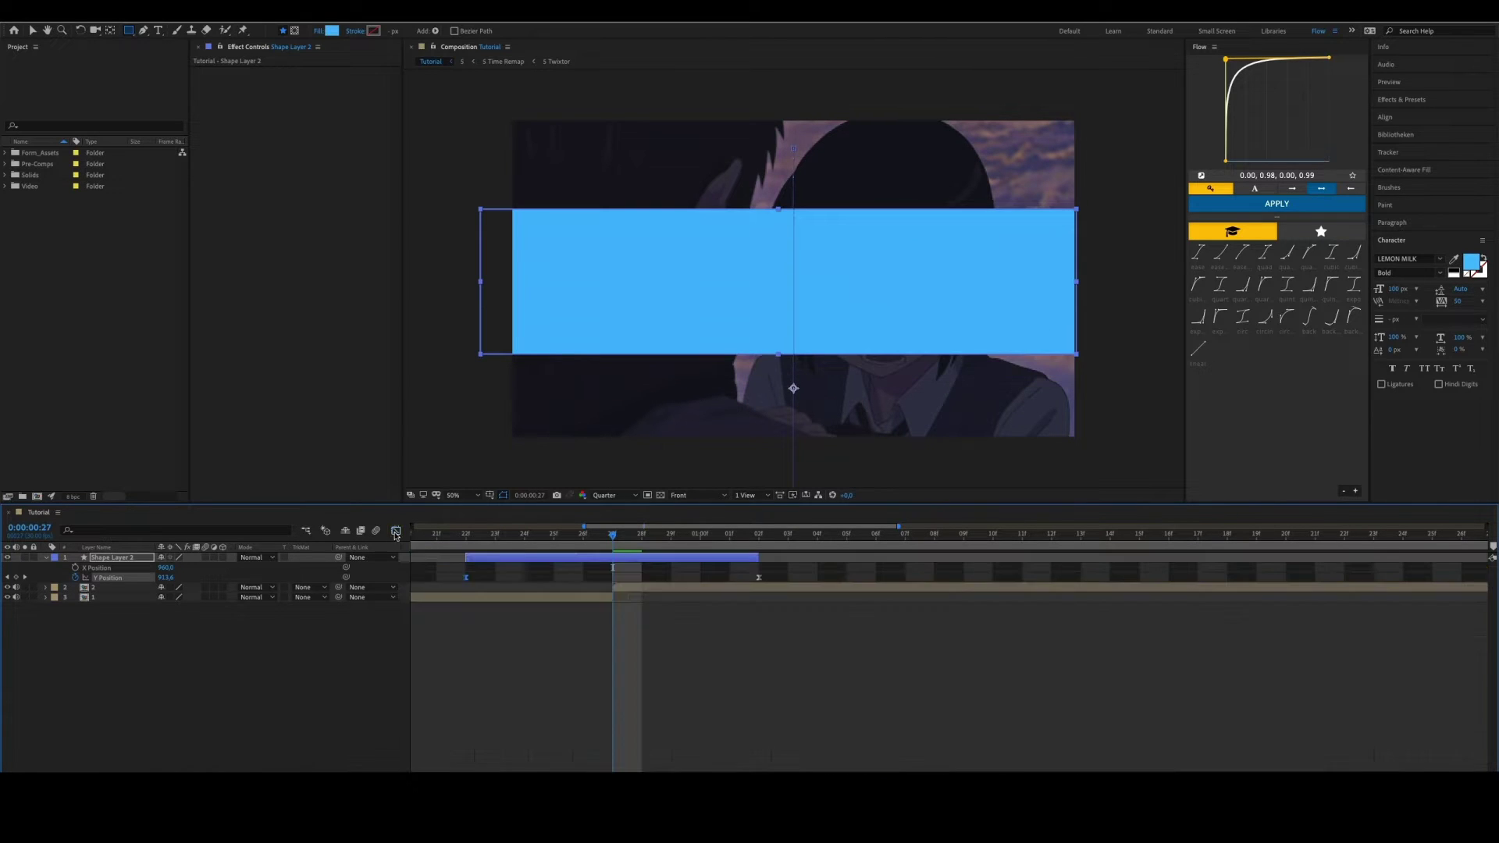
pyautogui.moveTo(812, 537)
pyautogui.mouseDown()
pyautogui.moveTo(752, 537)
pyautogui.moveTo(861, 547)
pyautogui.mouseUp()
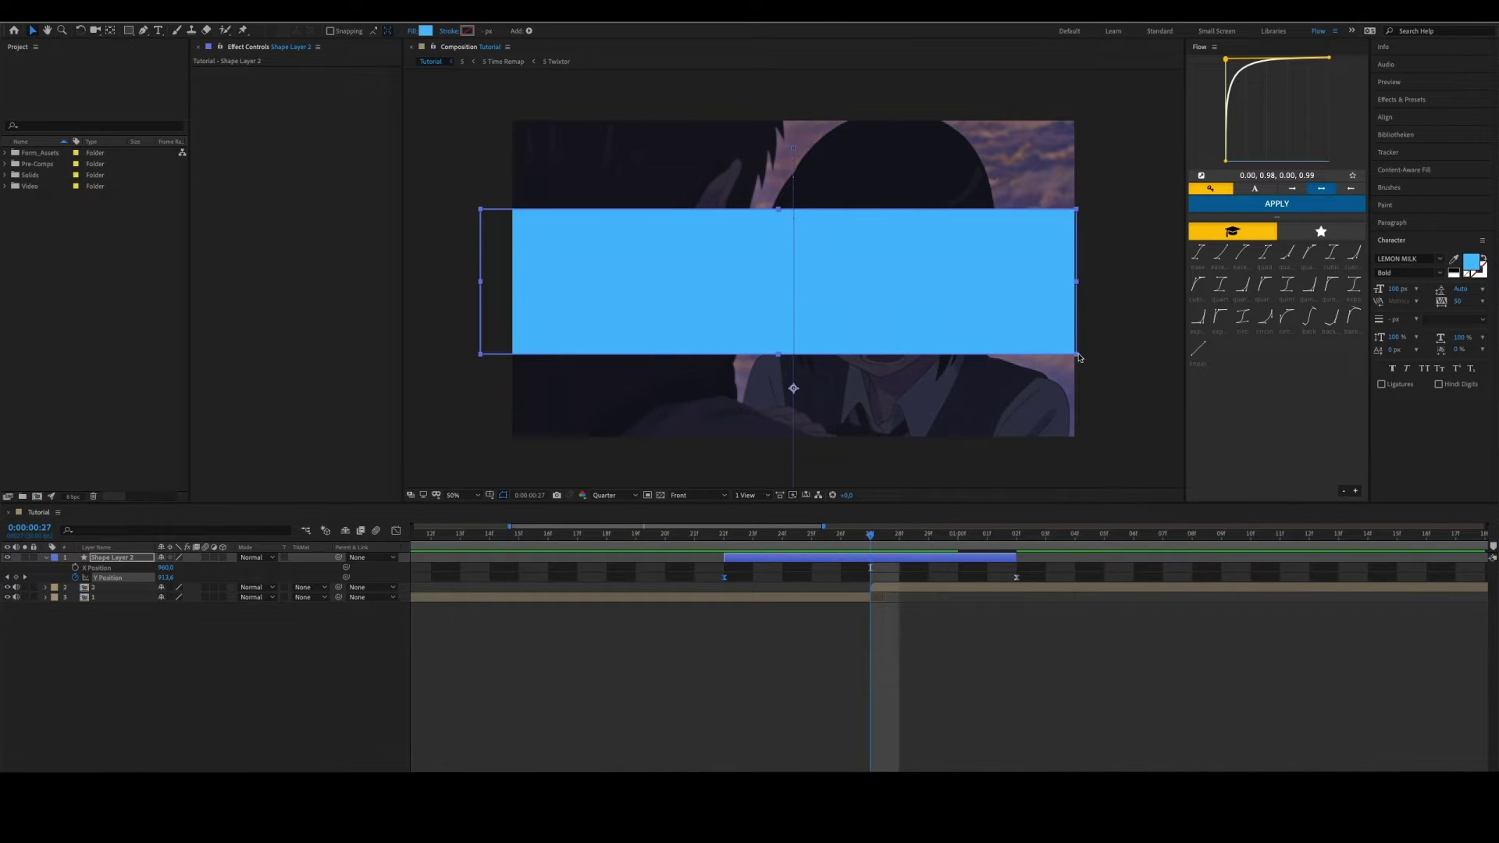
# Enlarge the blue bar slightly and retune its Y Position ease to about 87% influence.
pyautogui.moveTo(1078, 357); pyautogui.dragTo(1081, 353)
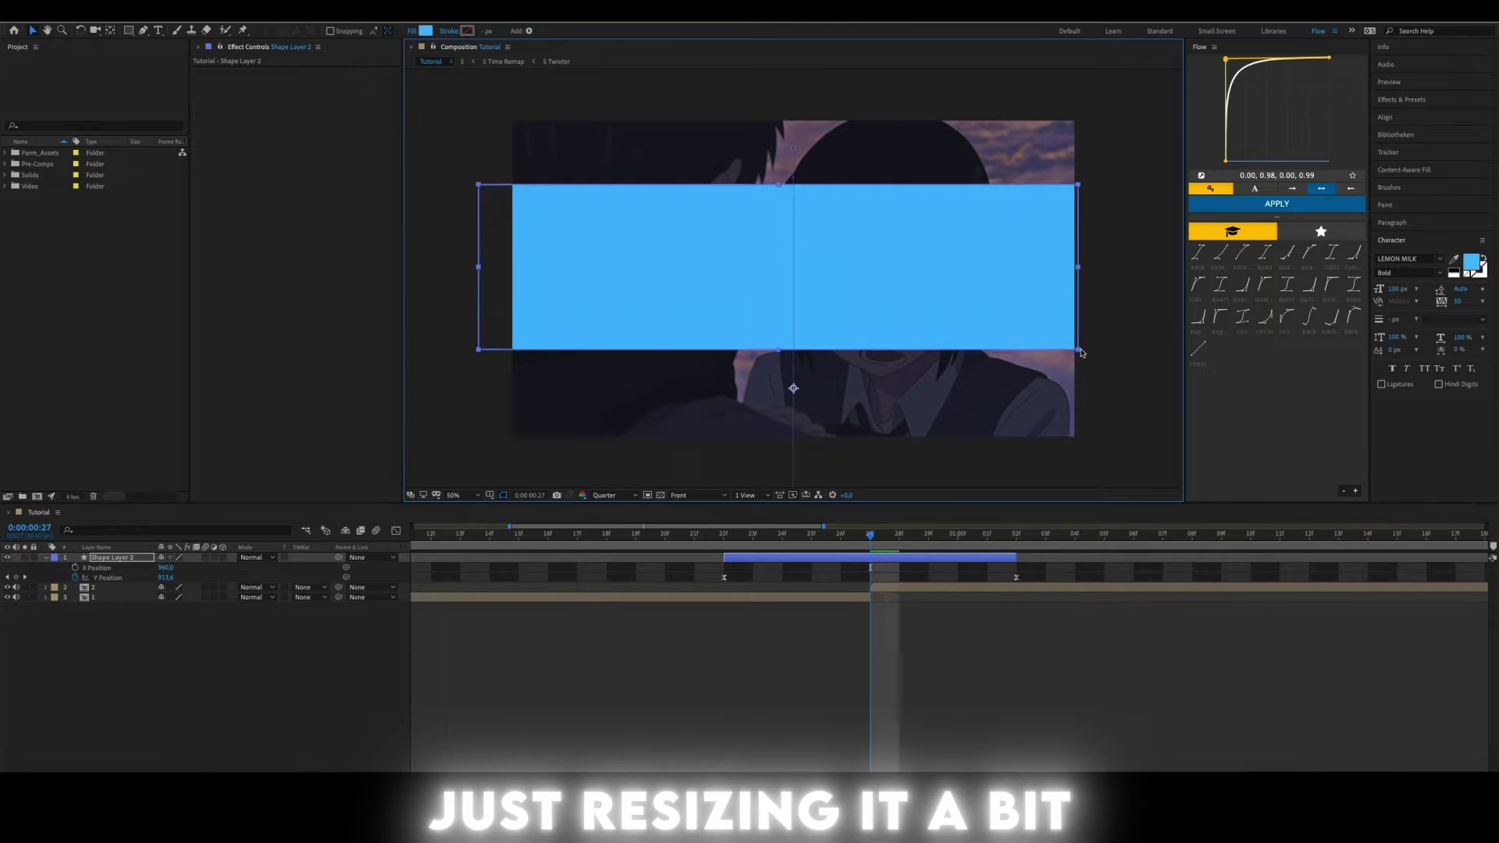
pyautogui.moveTo(880, 541)
pyautogui.mouseDown()
pyautogui.moveTo(903, 547)
pyautogui.moveTo(865, 546)
pyautogui.mouseUp()
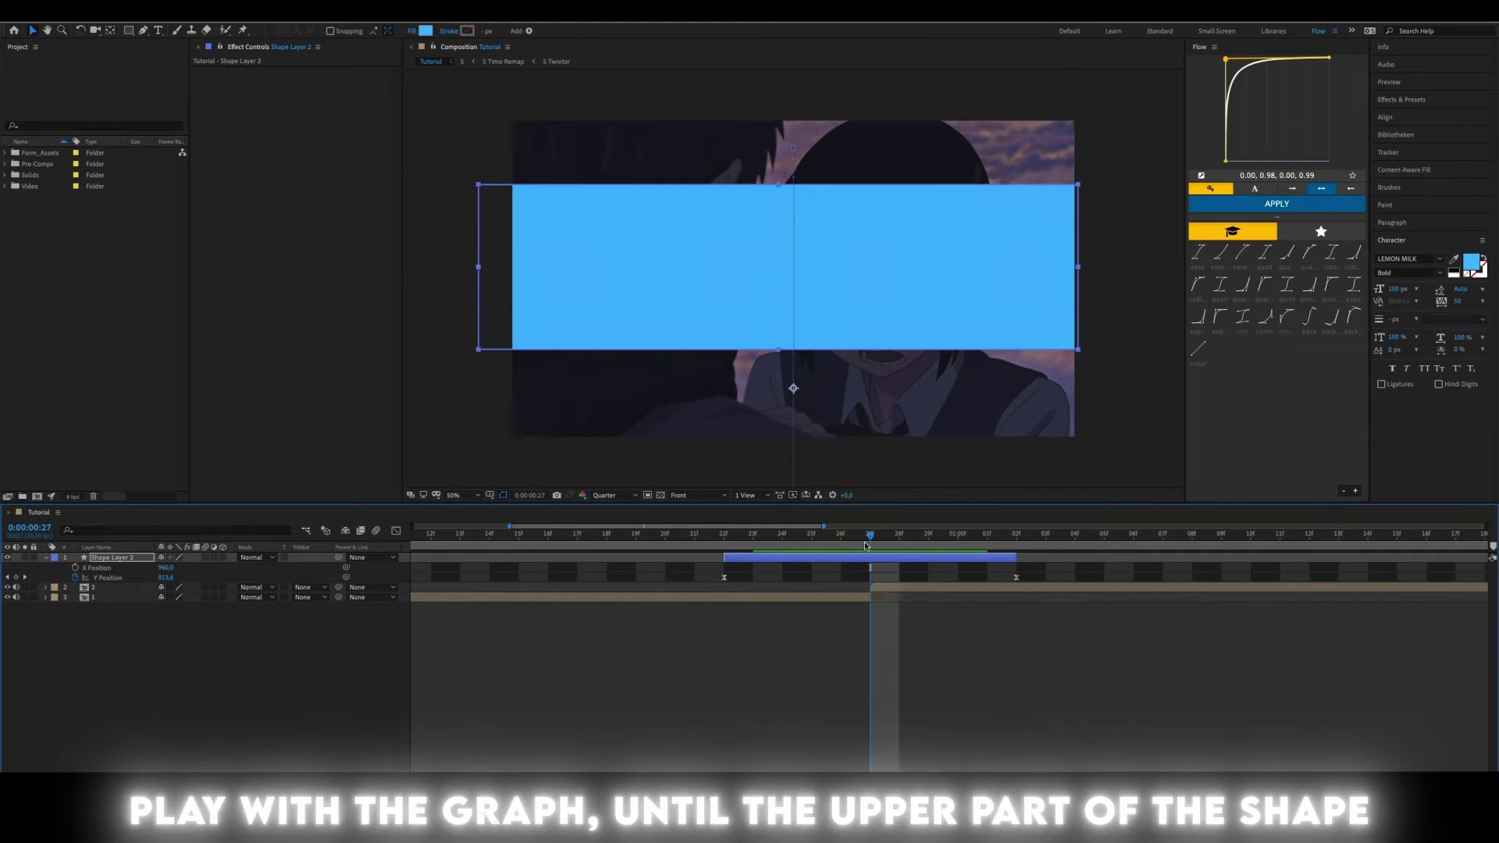
pyautogui.click(396, 530)
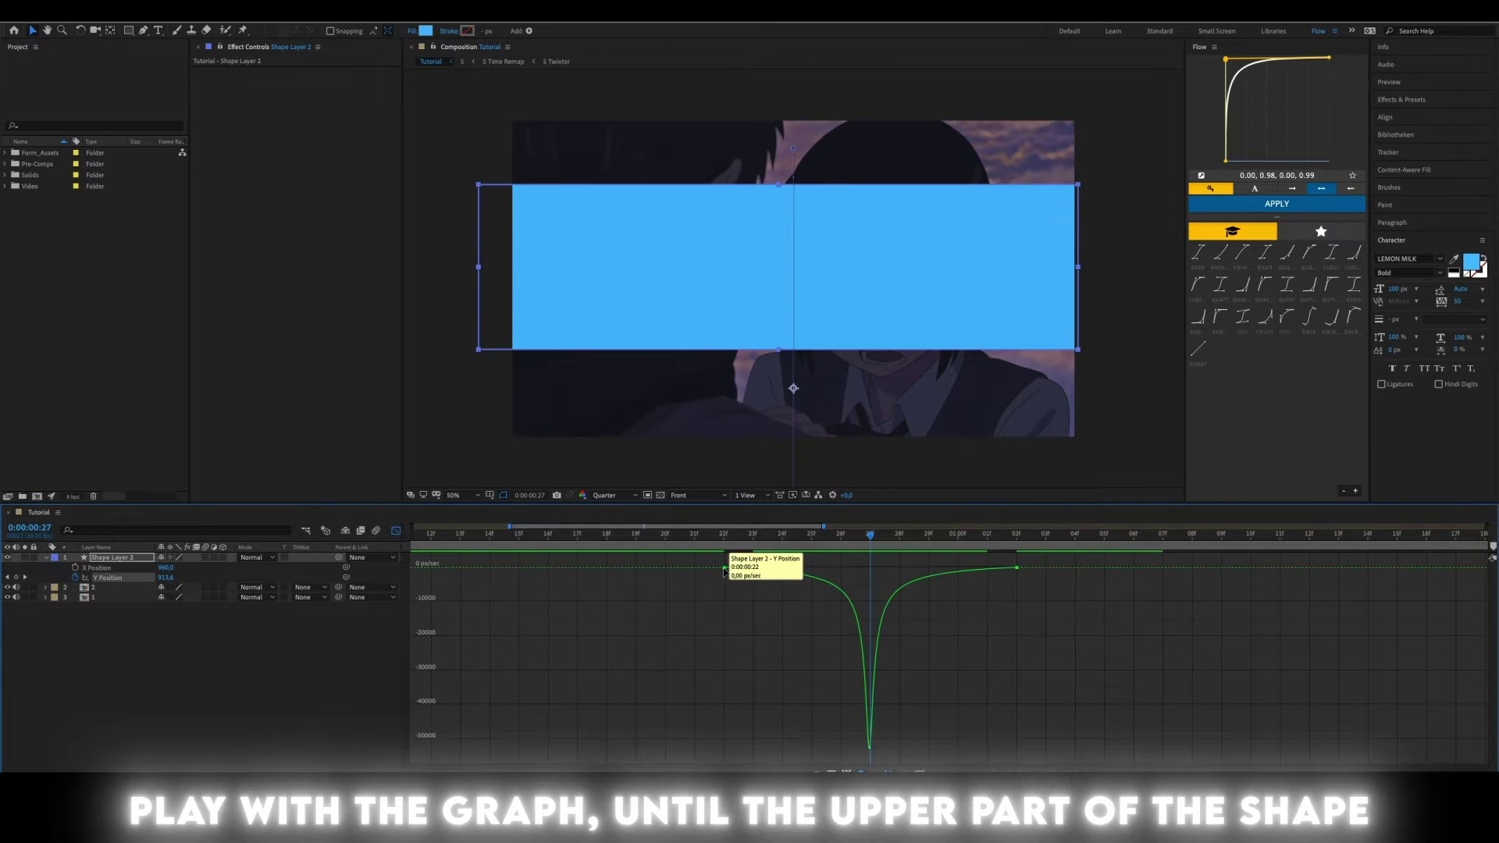
pyautogui.moveTo(883, 568); pyautogui.dragTo(851, 571)
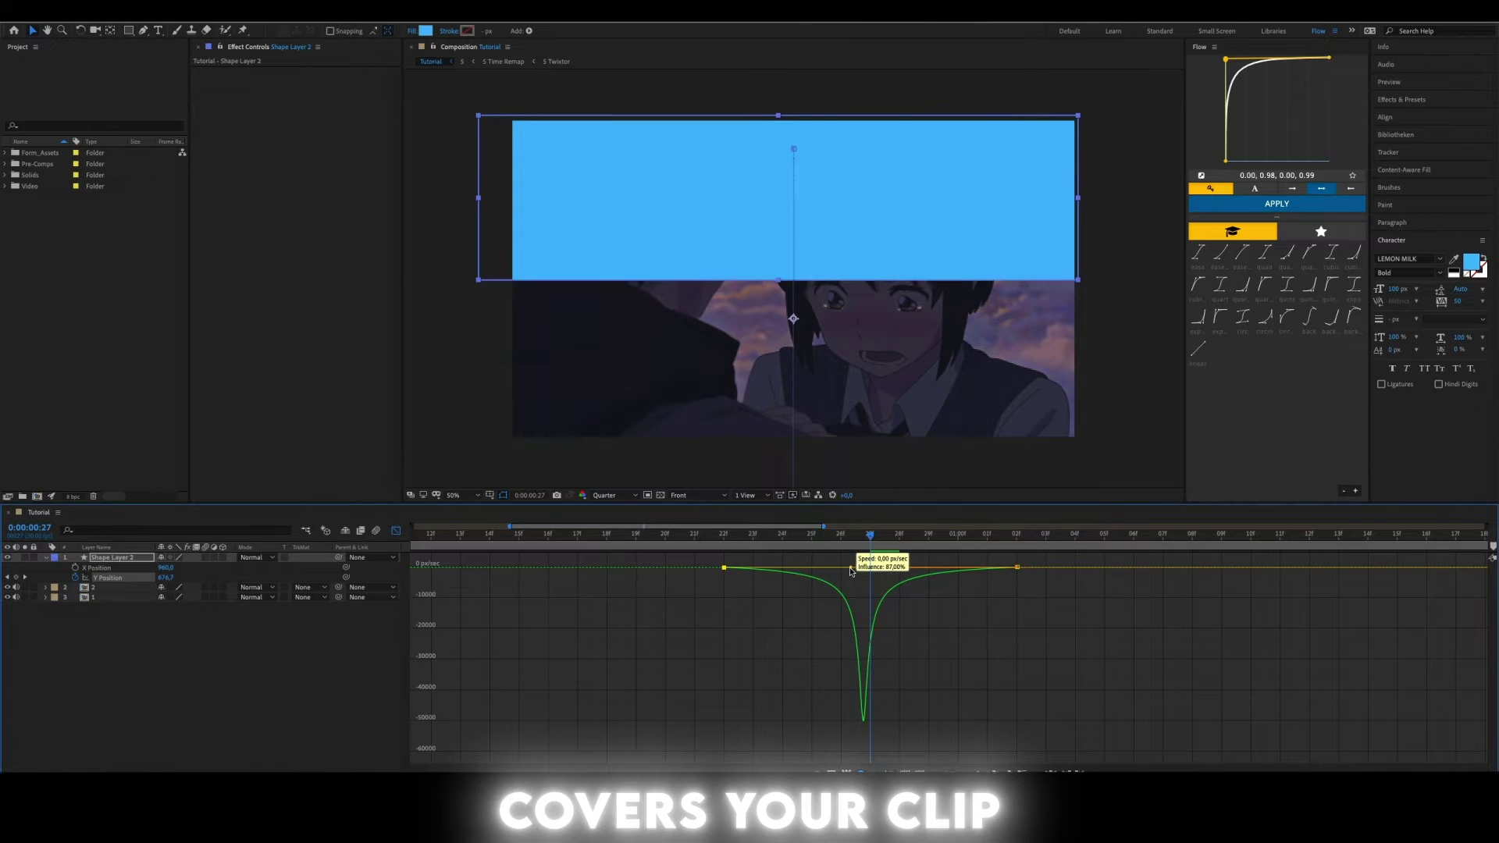
pyautogui.moveTo(873, 548); pyautogui.dragTo(782, 537)
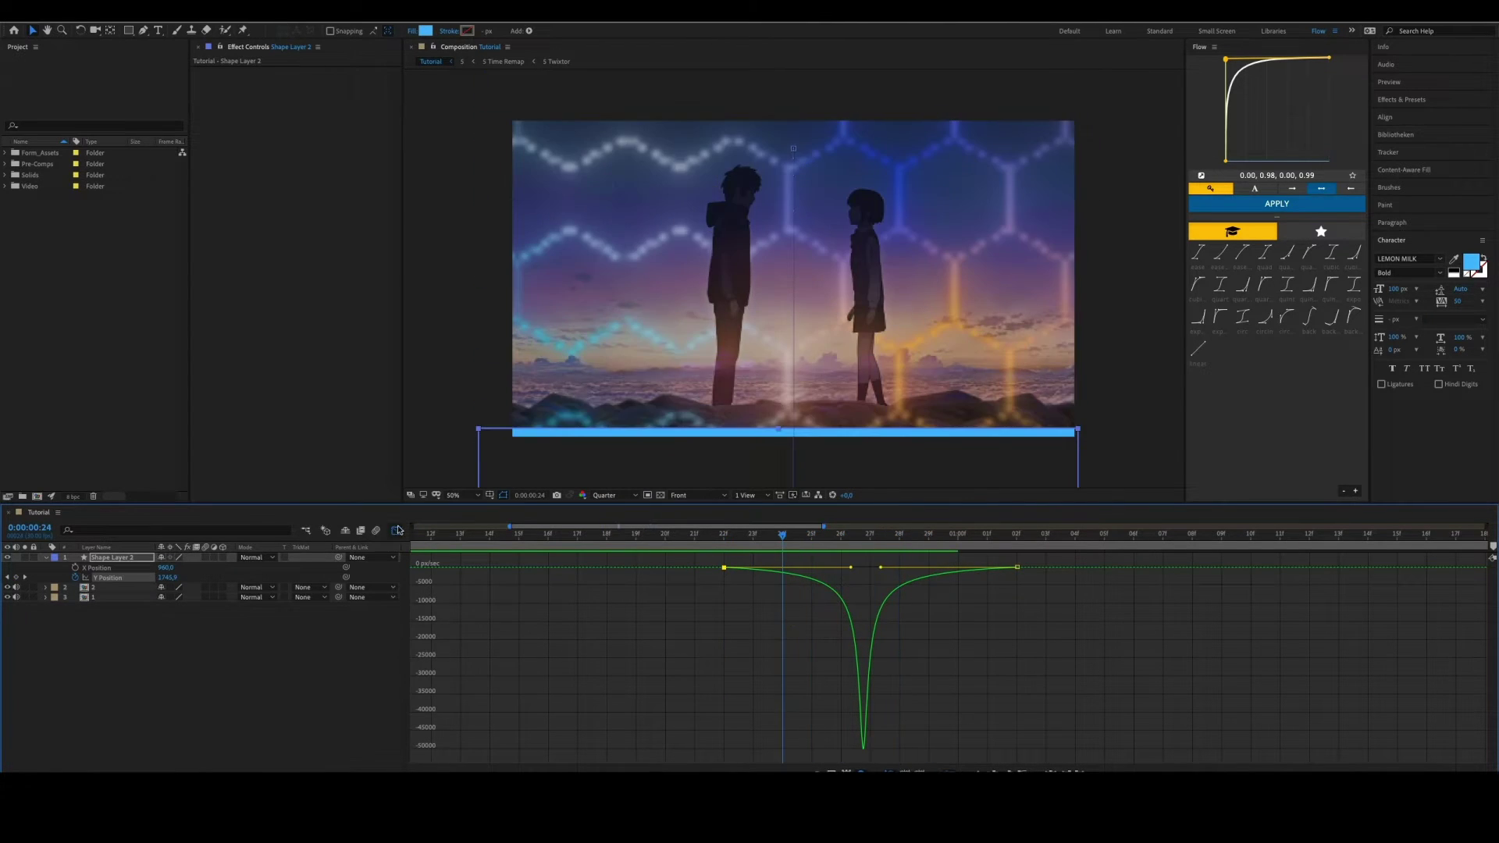
pyautogui.click(396, 530)
# Duplicate the blue bar's layer, offsetting the copy one frame later.
pyautogui.moveTo(663, 528); pyautogui.dragTo(697, 529)
pyautogui.press('u')
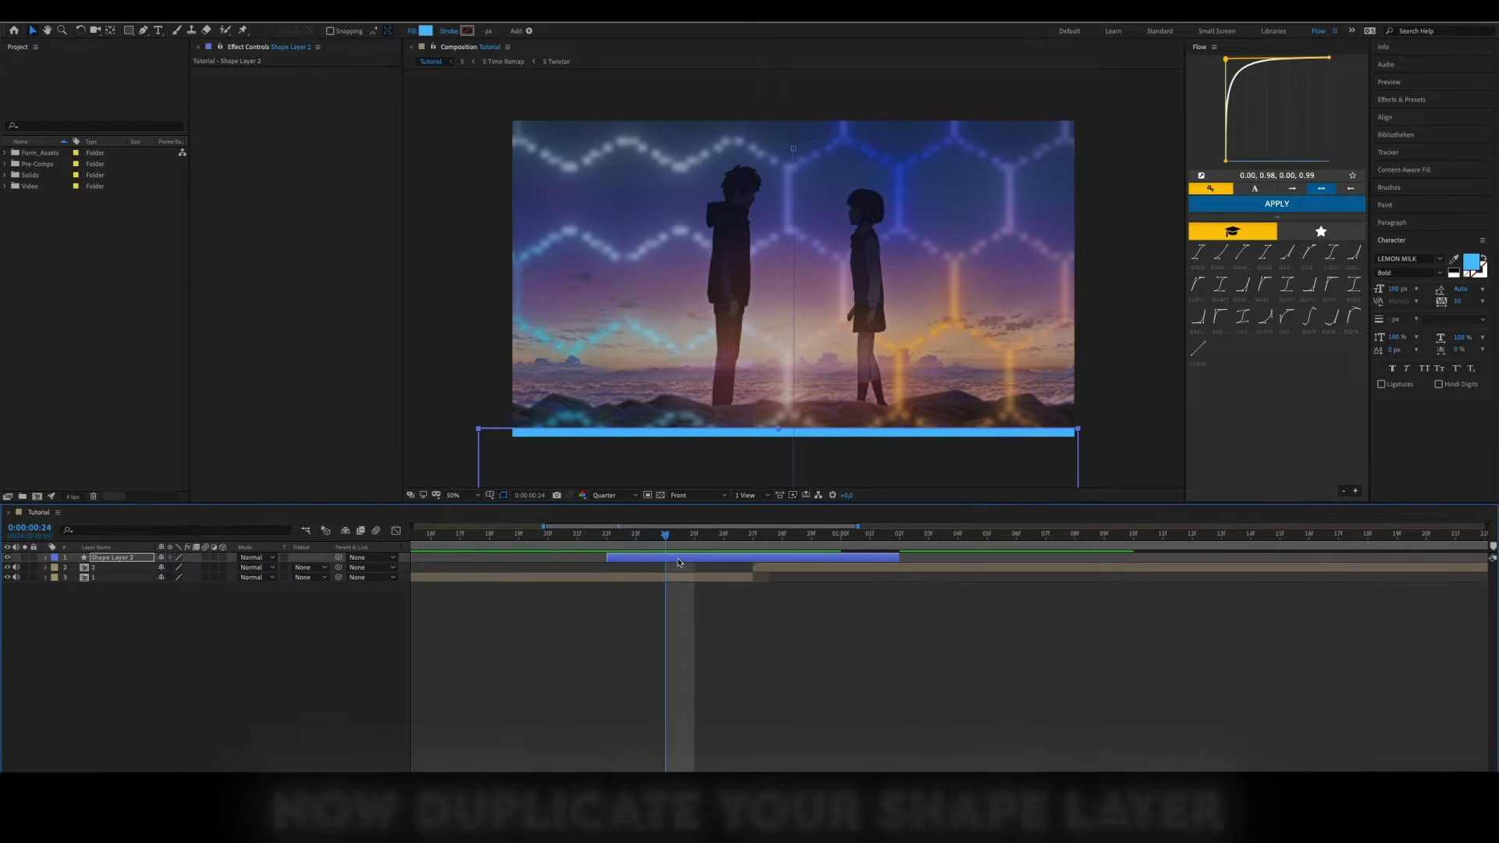
pyautogui.hotkey('ctrl', 'd')
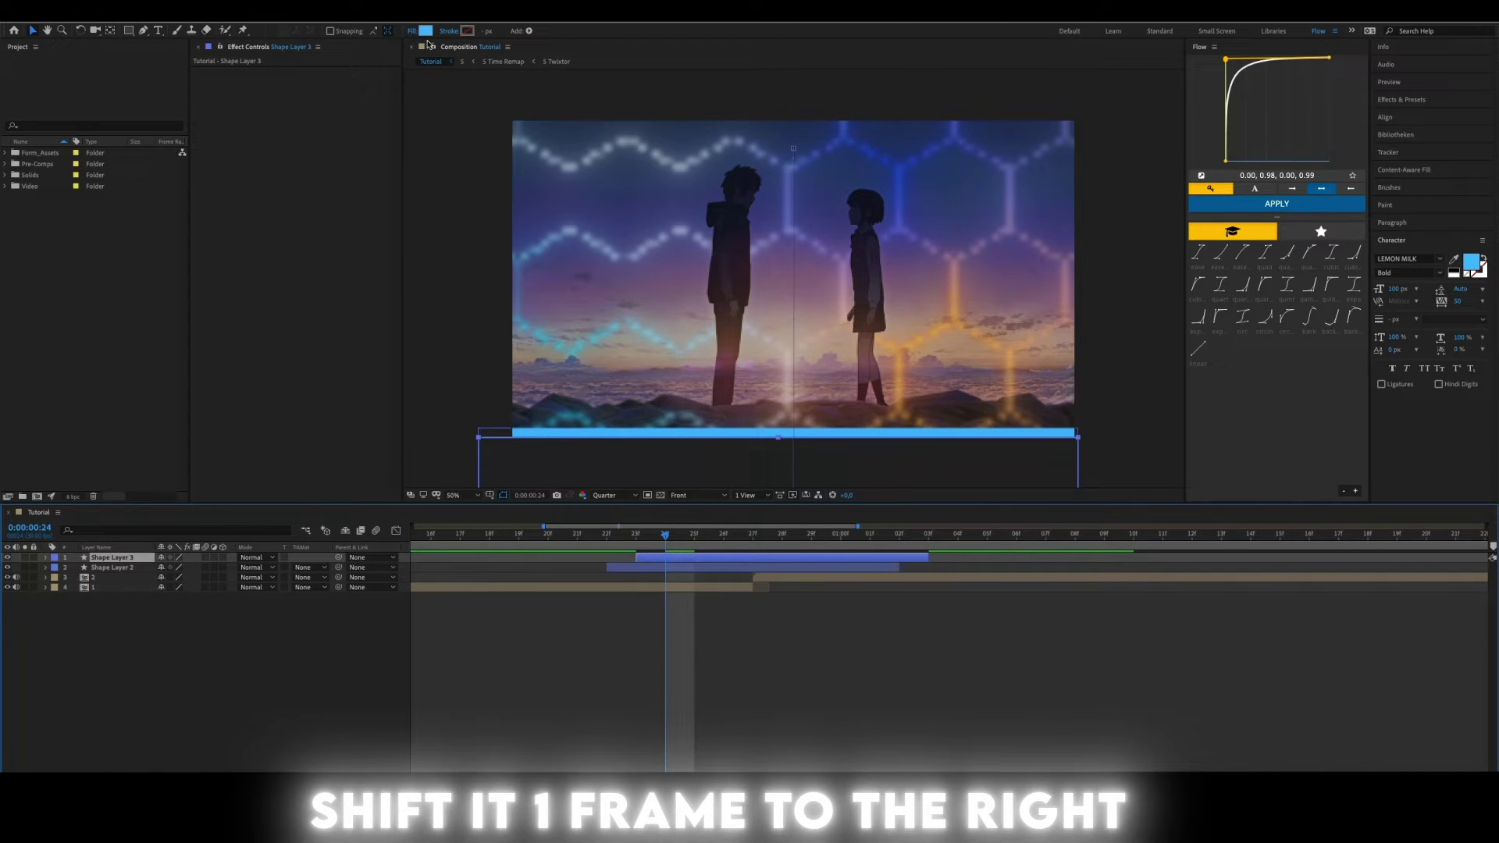
pyautogui.click(751, 537)
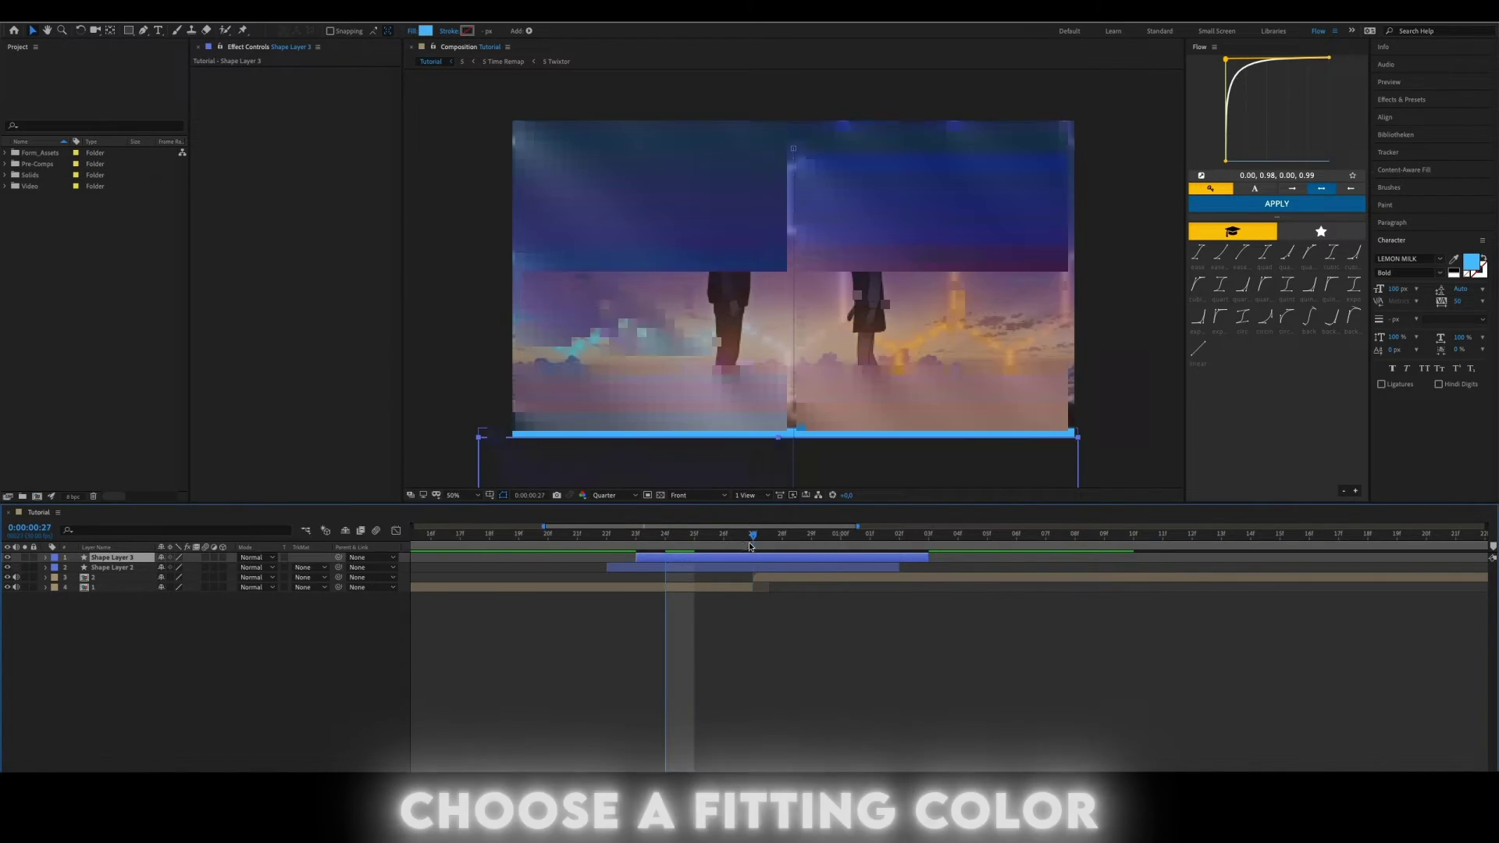
# Change the copy's fill to pale yellow.
pyautogui.click(425, 31)
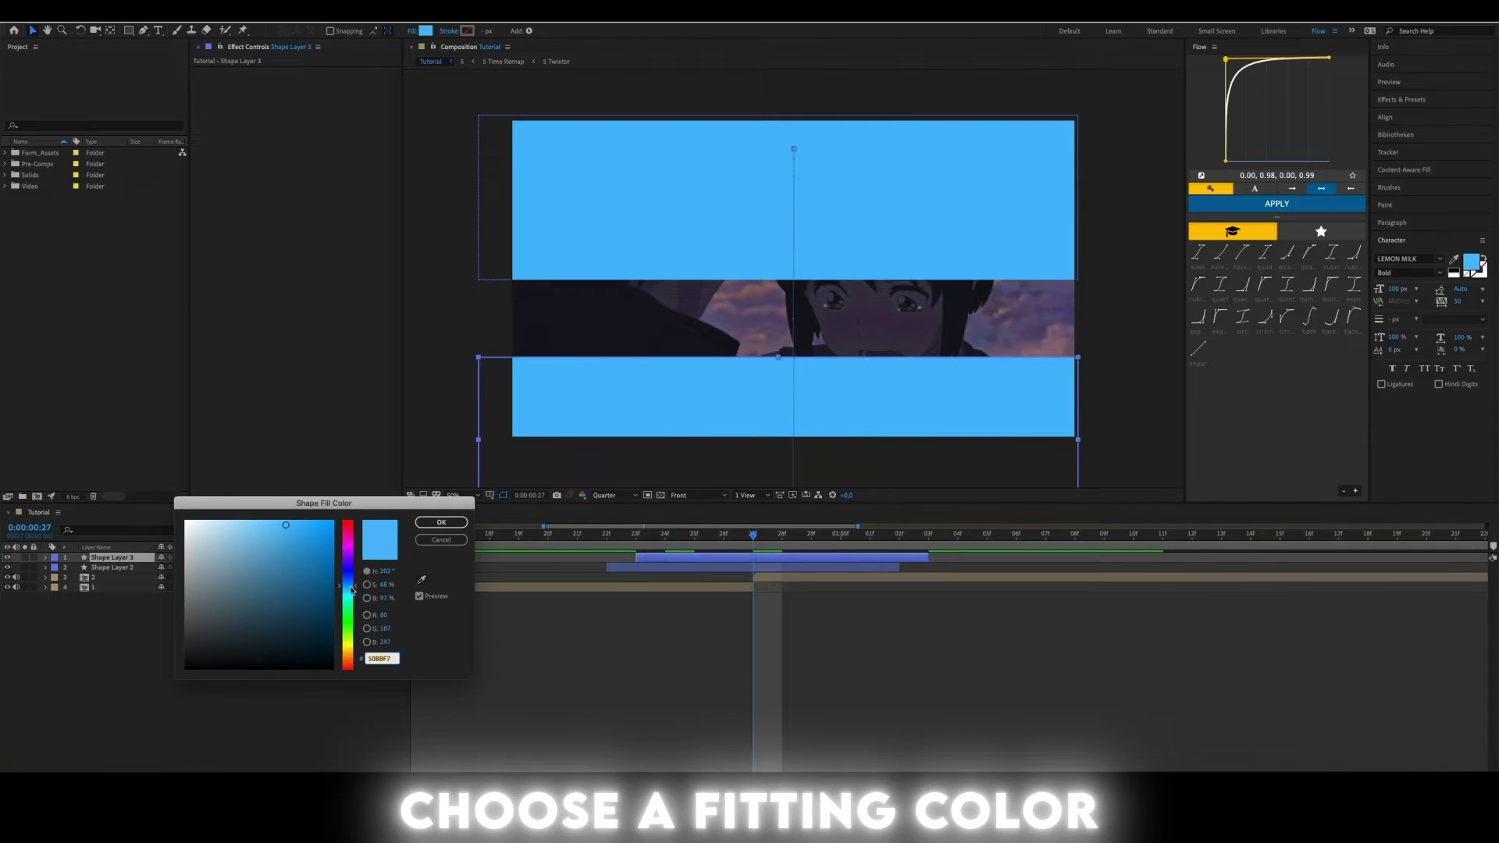
pyautogui.moveTo(348, 617); pyautogui.dragTo(348, 645)
pyautogui.moveTo(266, 519); pyautogui.dragTo(223, 525)
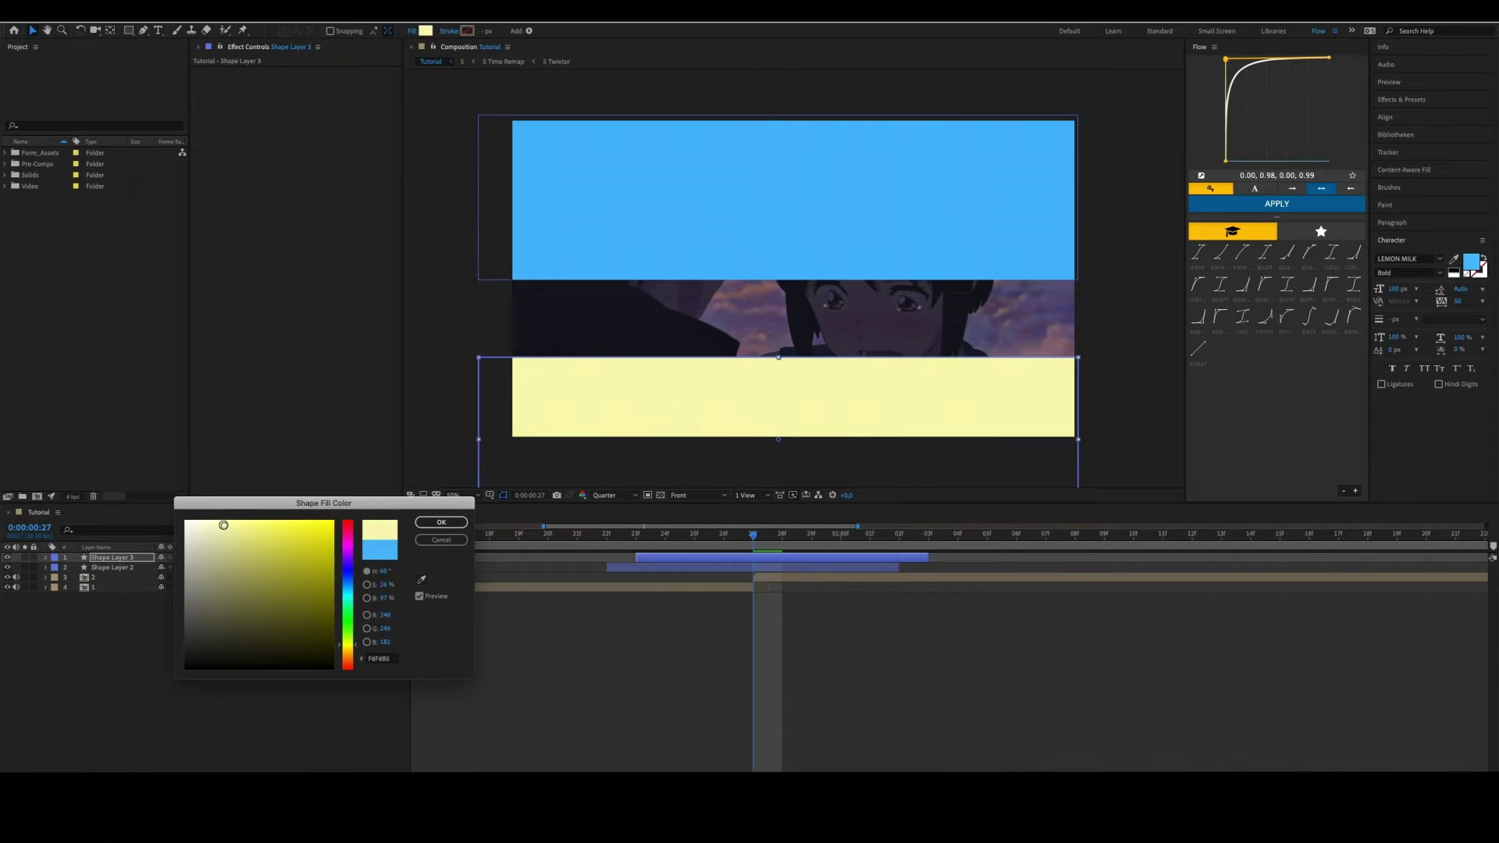
pyautogui.click(439, 523)
# Reshape the yellow bar's Y Position ease so it sits beneath the blue bar.
pyautogui.press('u')
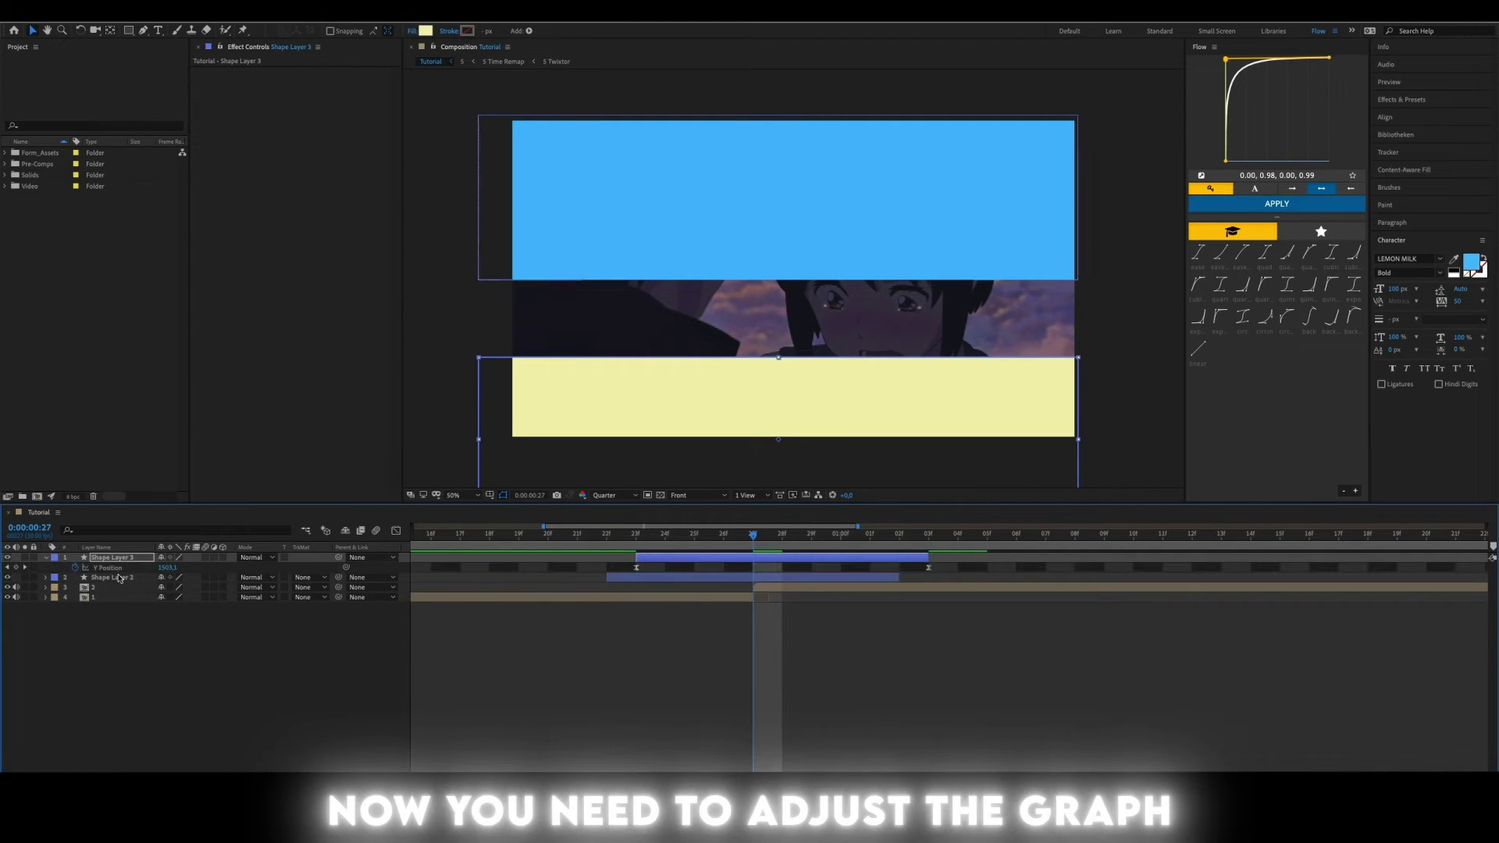
pyautogui.click(396, 532)
pyautogui.moveTo(743, 569); pyautogui.dragTo(790, 571)
pyautogui.hotkey('shift', 'F3')
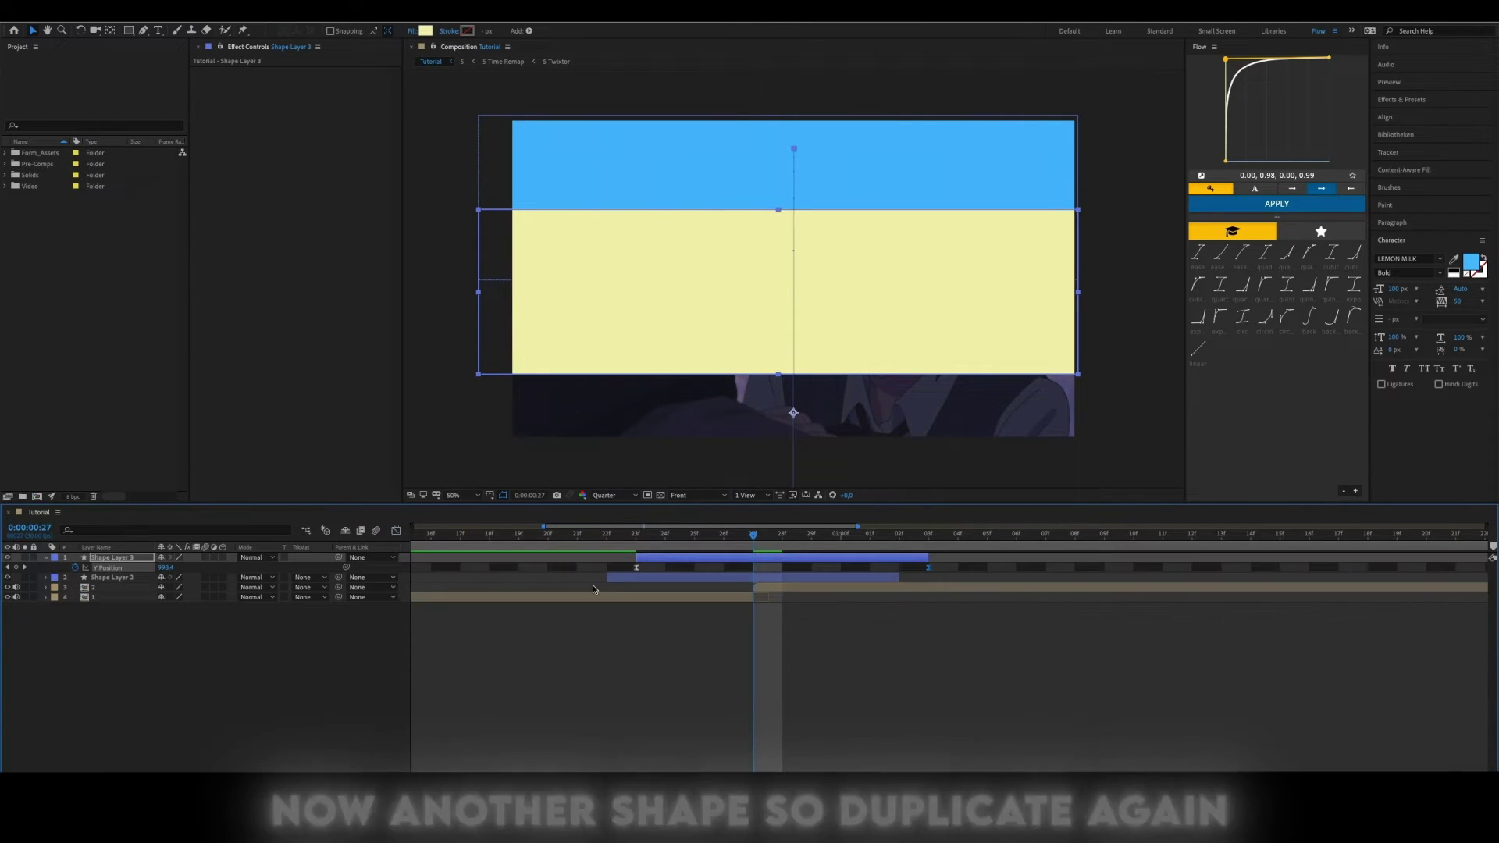
# Duplicate the yellow bar's layer and shift the copy one frame later.
pyautogui.press('u')
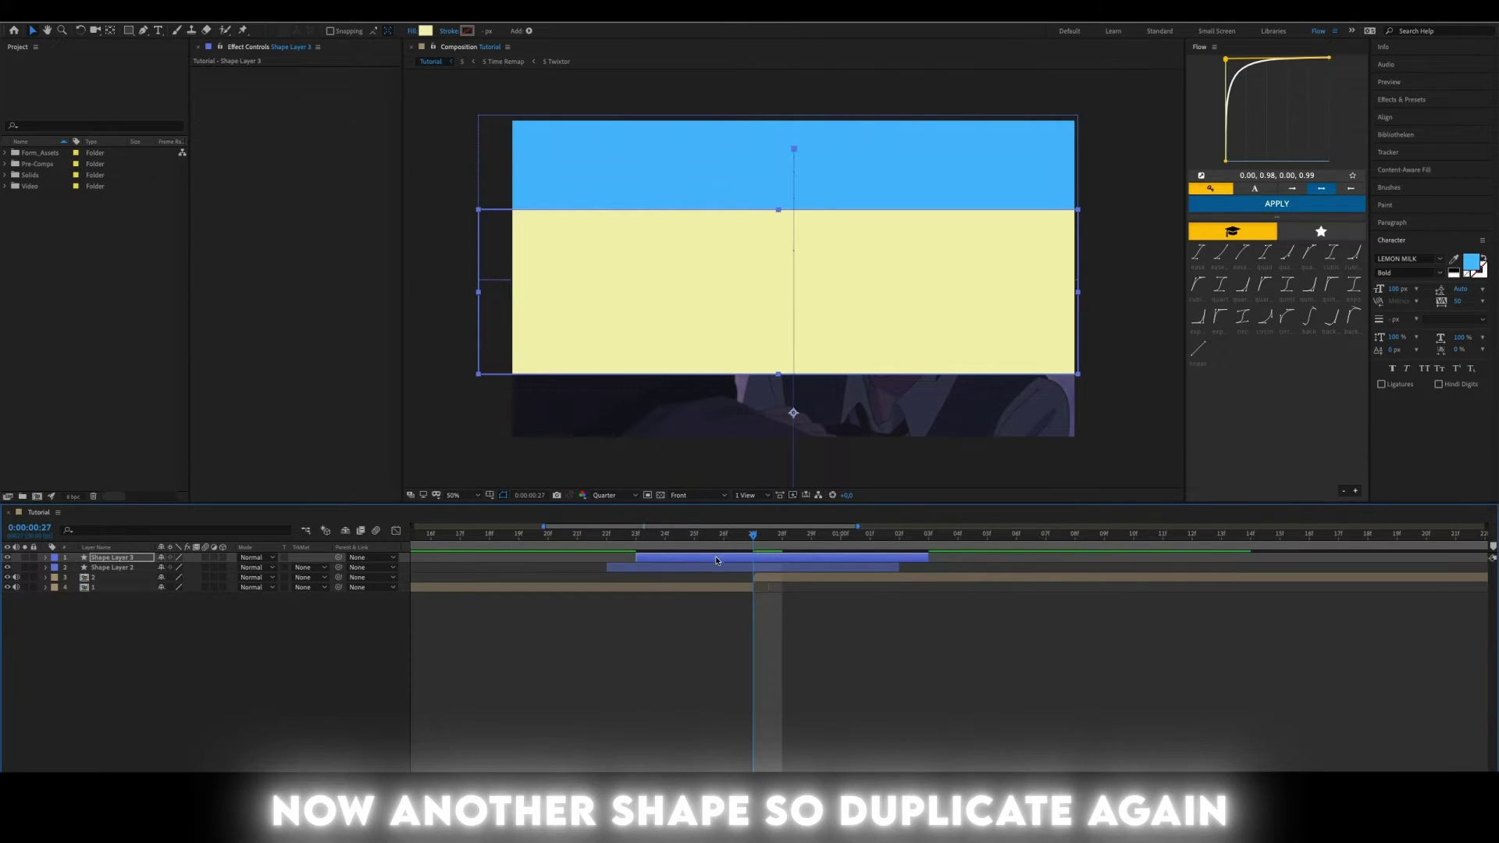
pyautogui.hotkey('ctrl', 'd')
pyautogui.moveTo(718, 559); pyautogui.dragTo(747, 559)
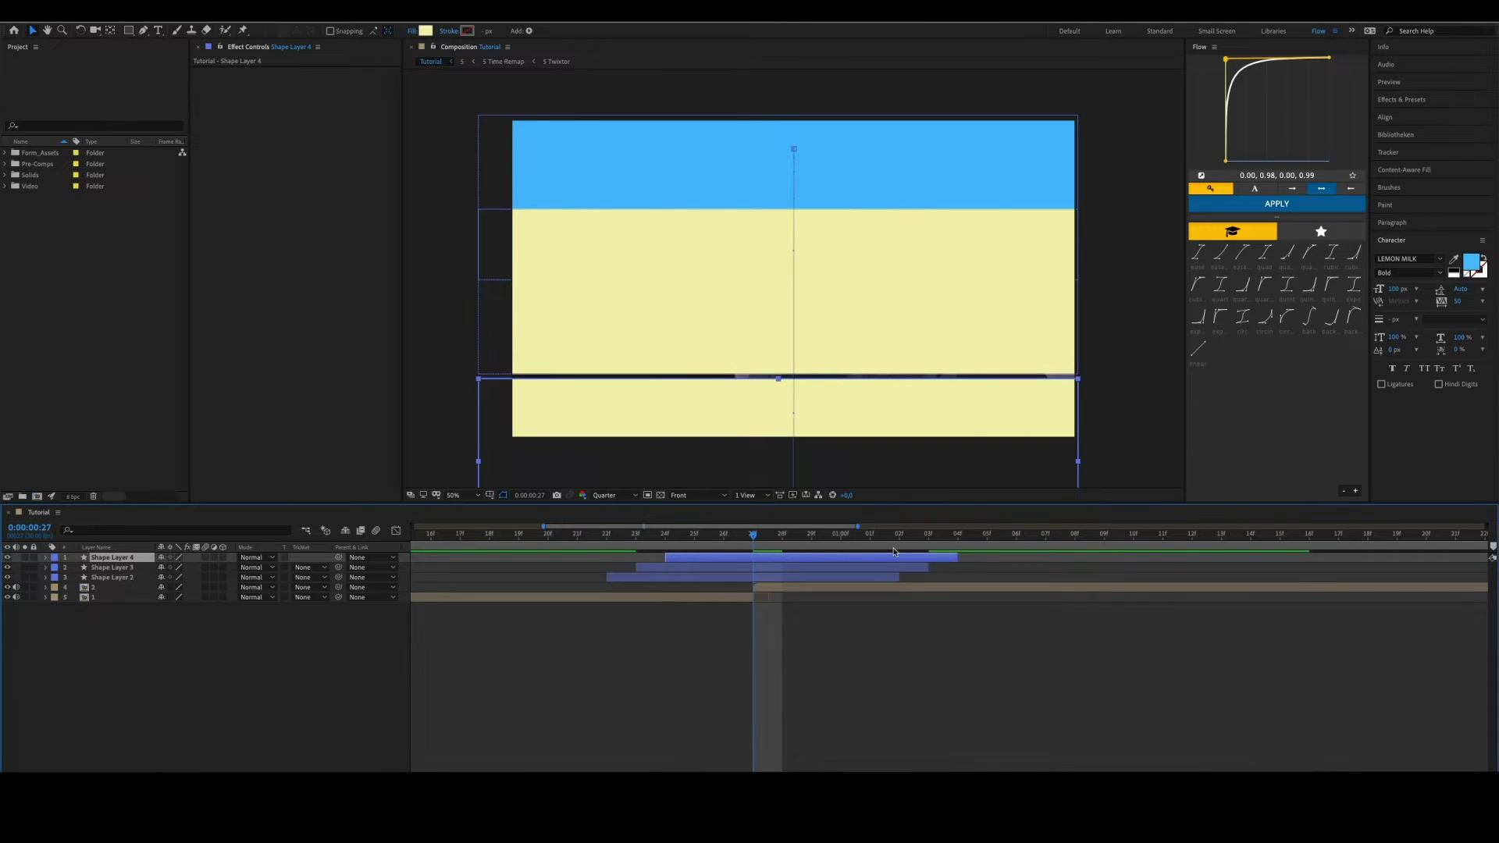
pyautogui.press('u')
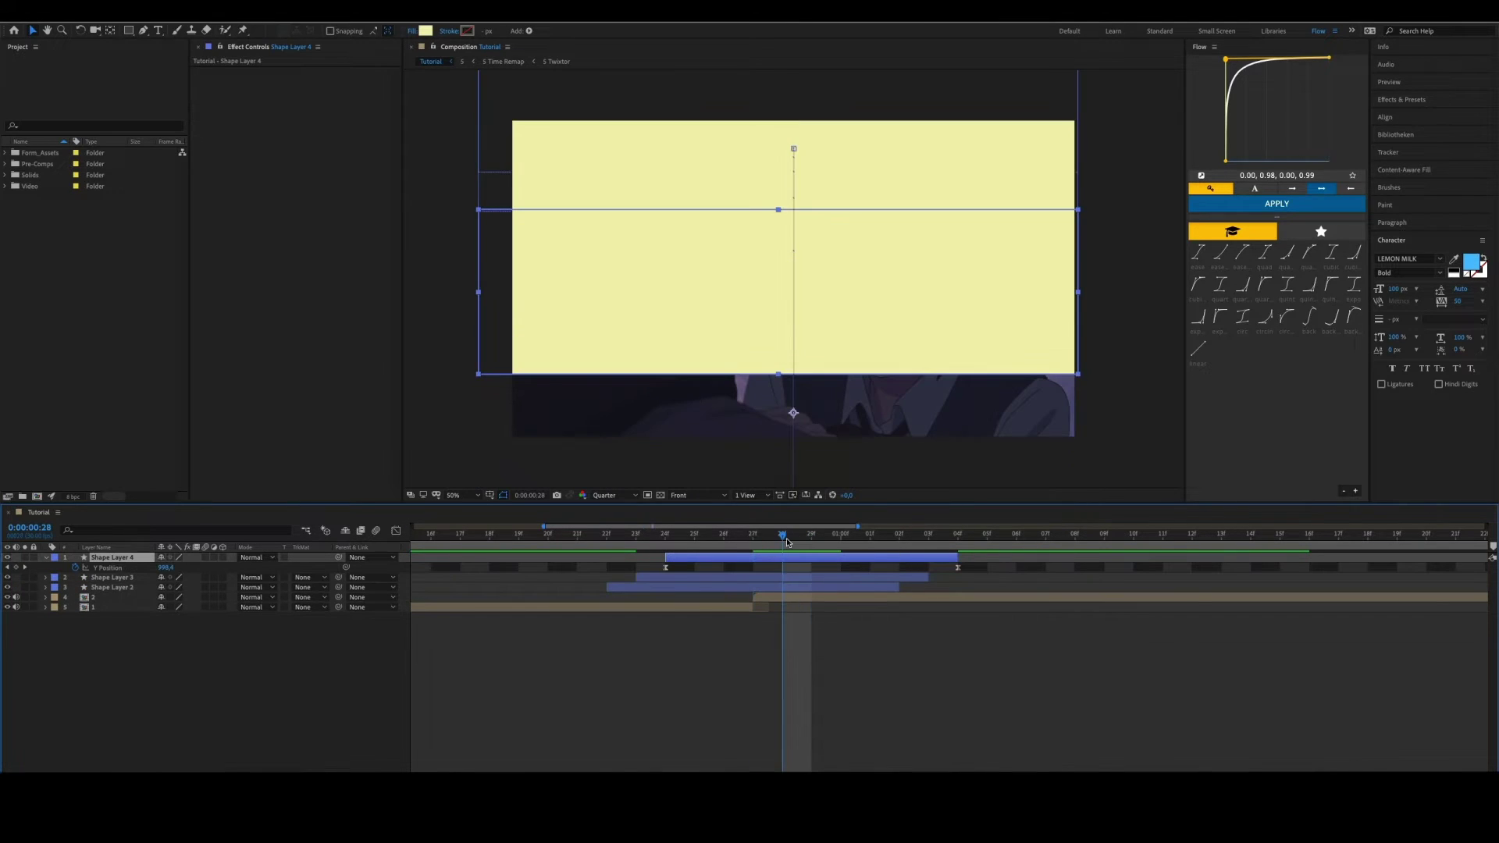
# Set the new bar's fill to light purple.
pyautogui.click(426, 30)
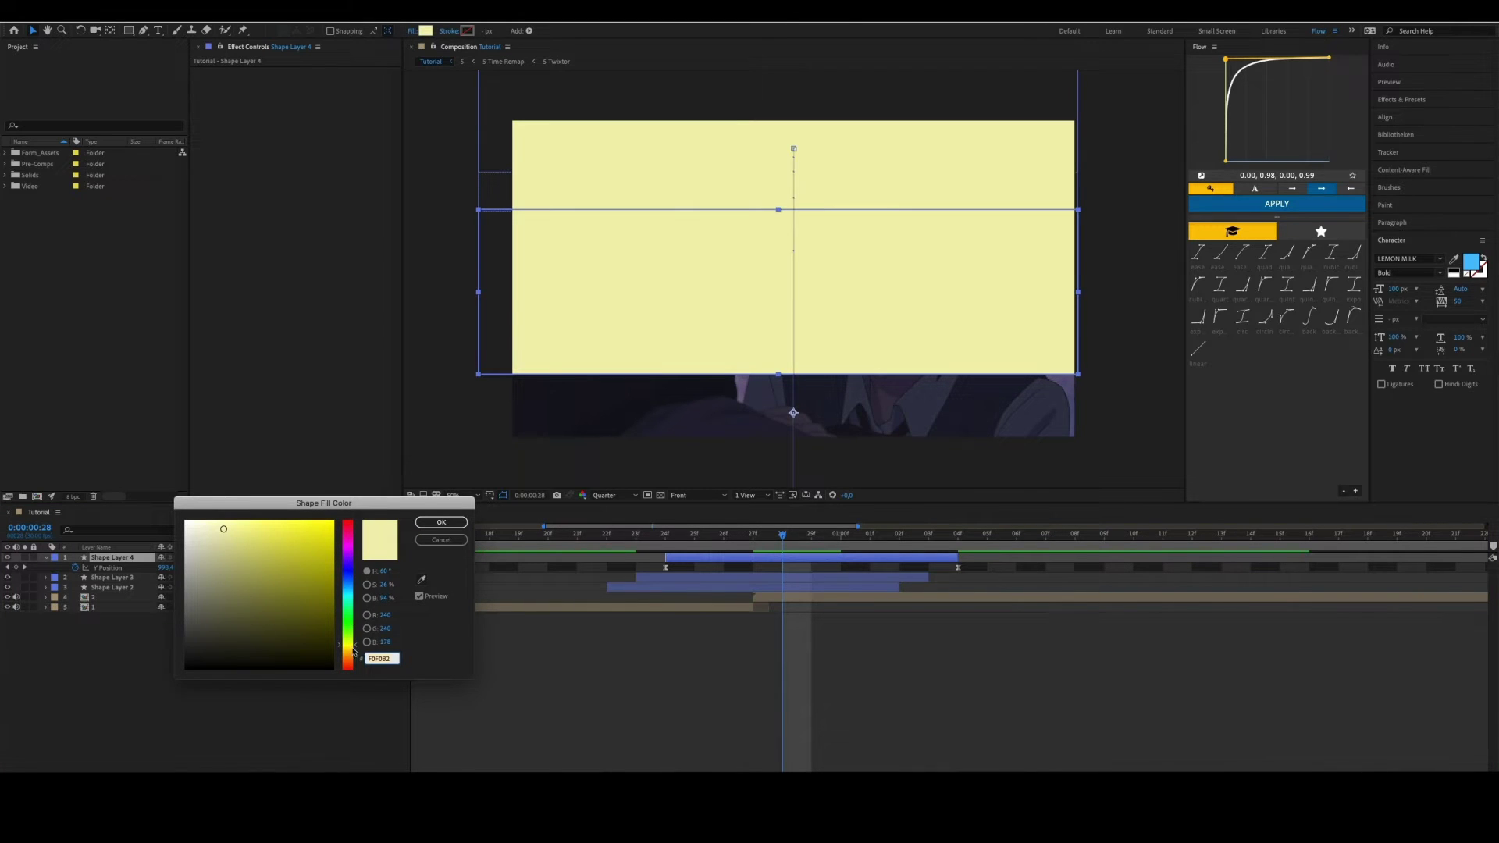
pyautogui.click(351, 578)
pyautogui.click(260, 527)
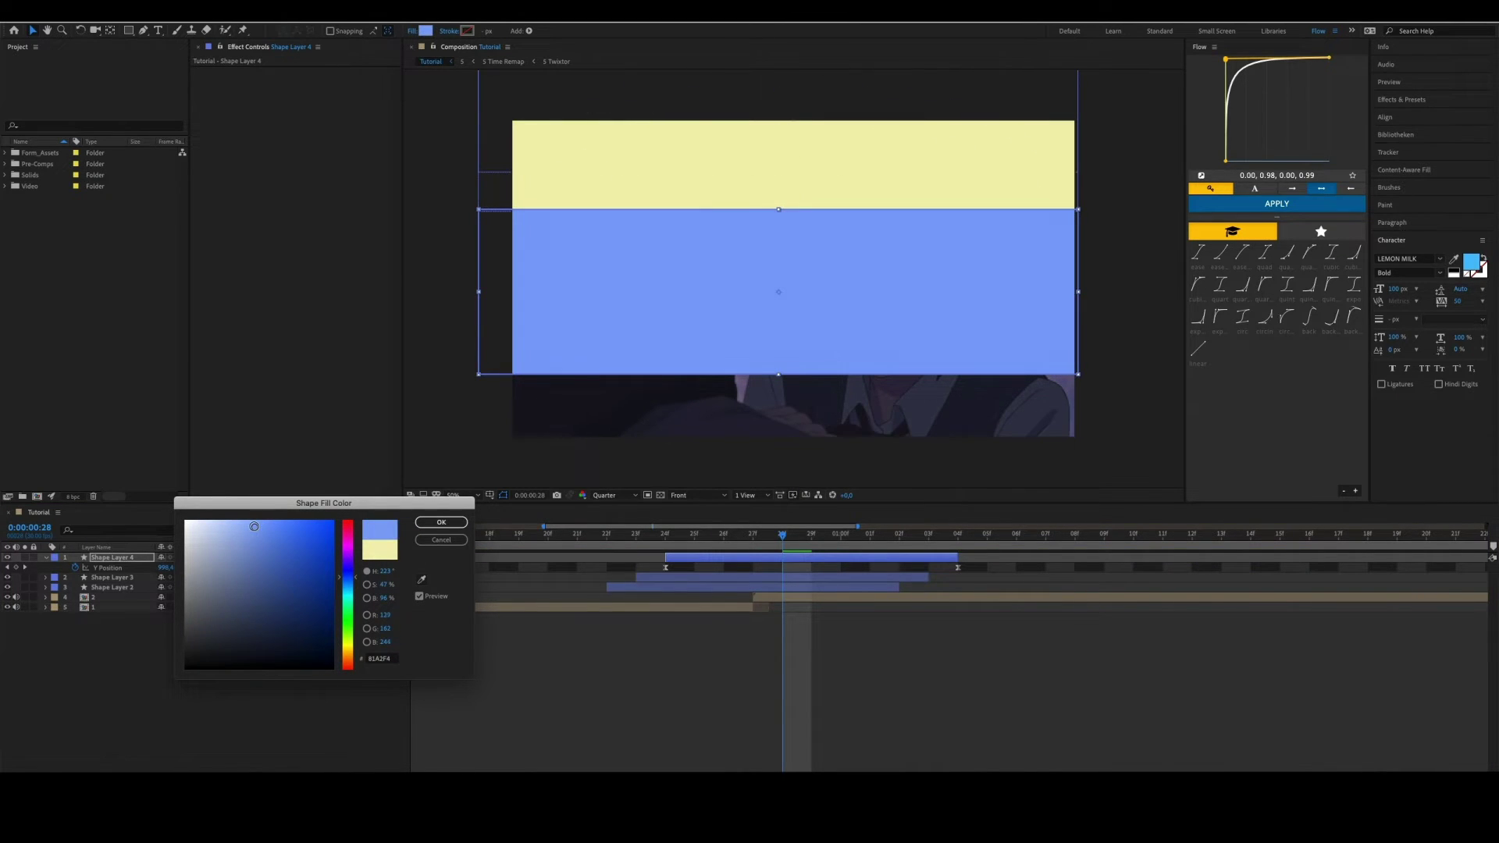
pyautogui.moveTo(254, 526); pyautogui.dragTo(245, 525)
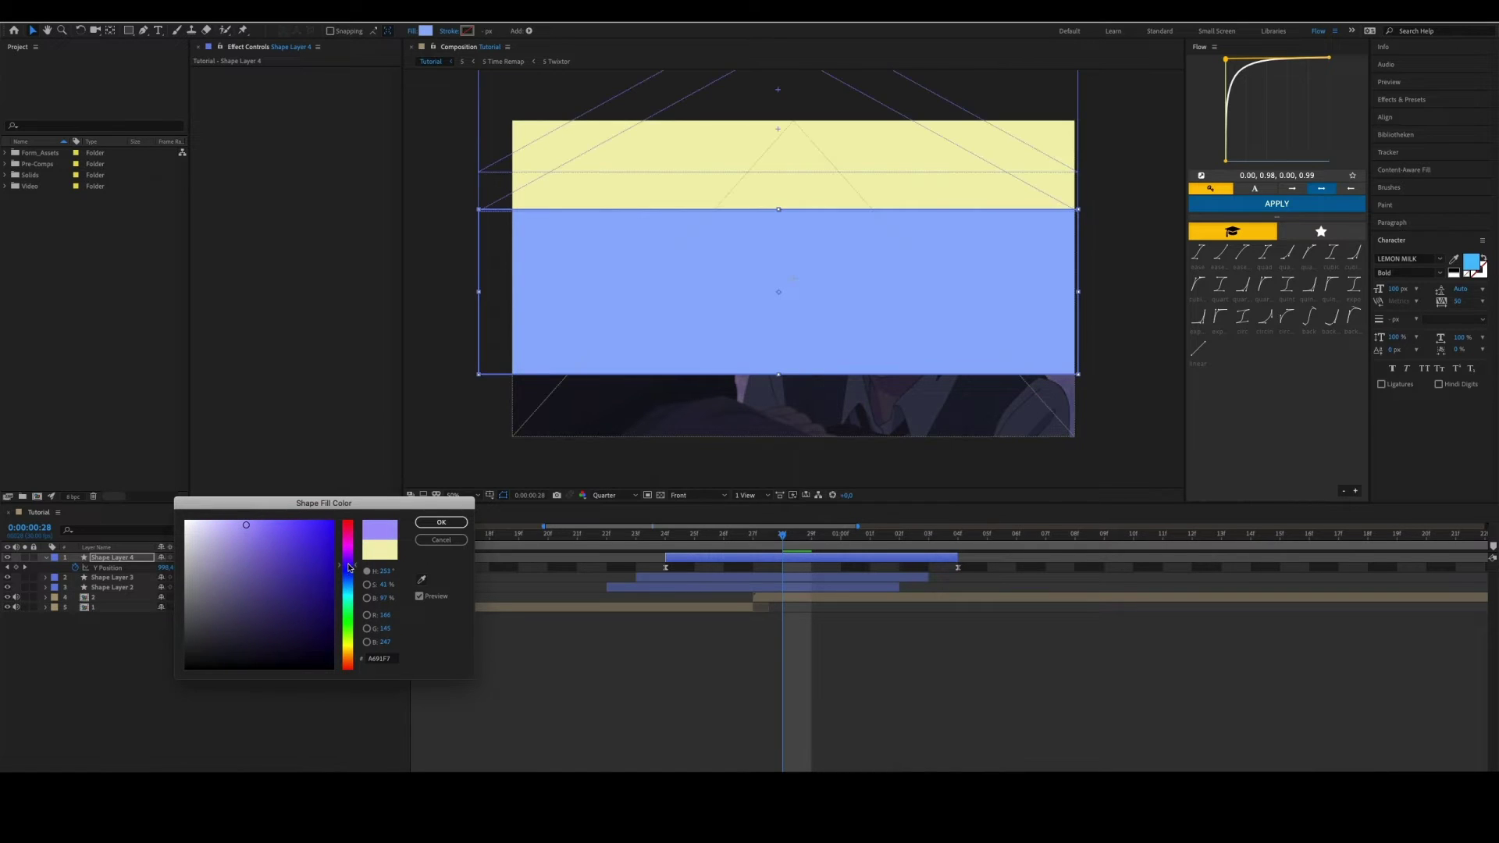
pyautogui.moveTo(349, 568); pyautogui.dragTo(349, 567)
pyautogui.moveTo(234, 527); pyautogui.dragTo(242, 524)
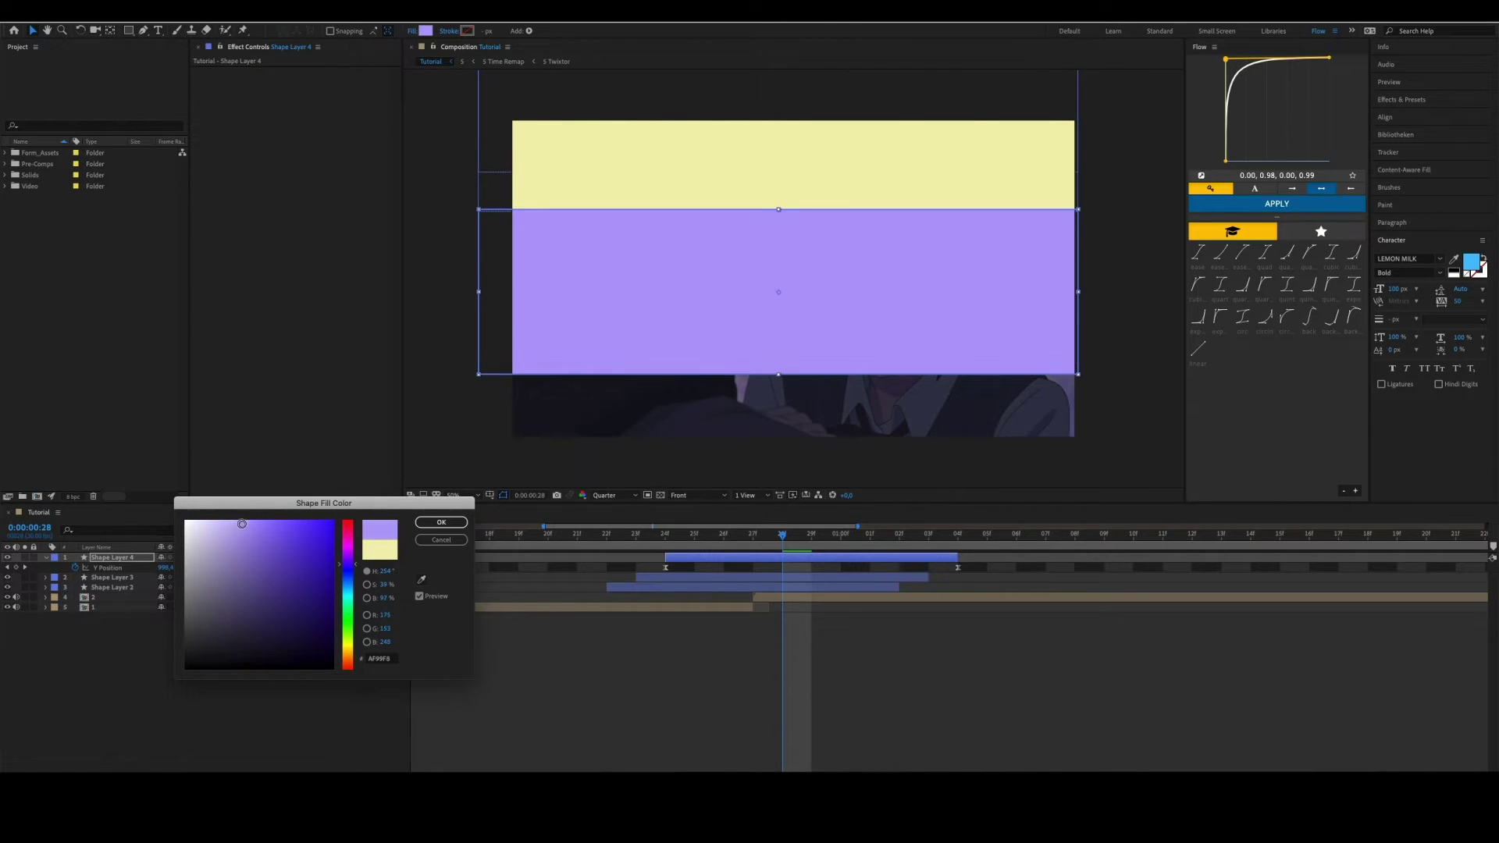
pyautogui.click(442, 523)
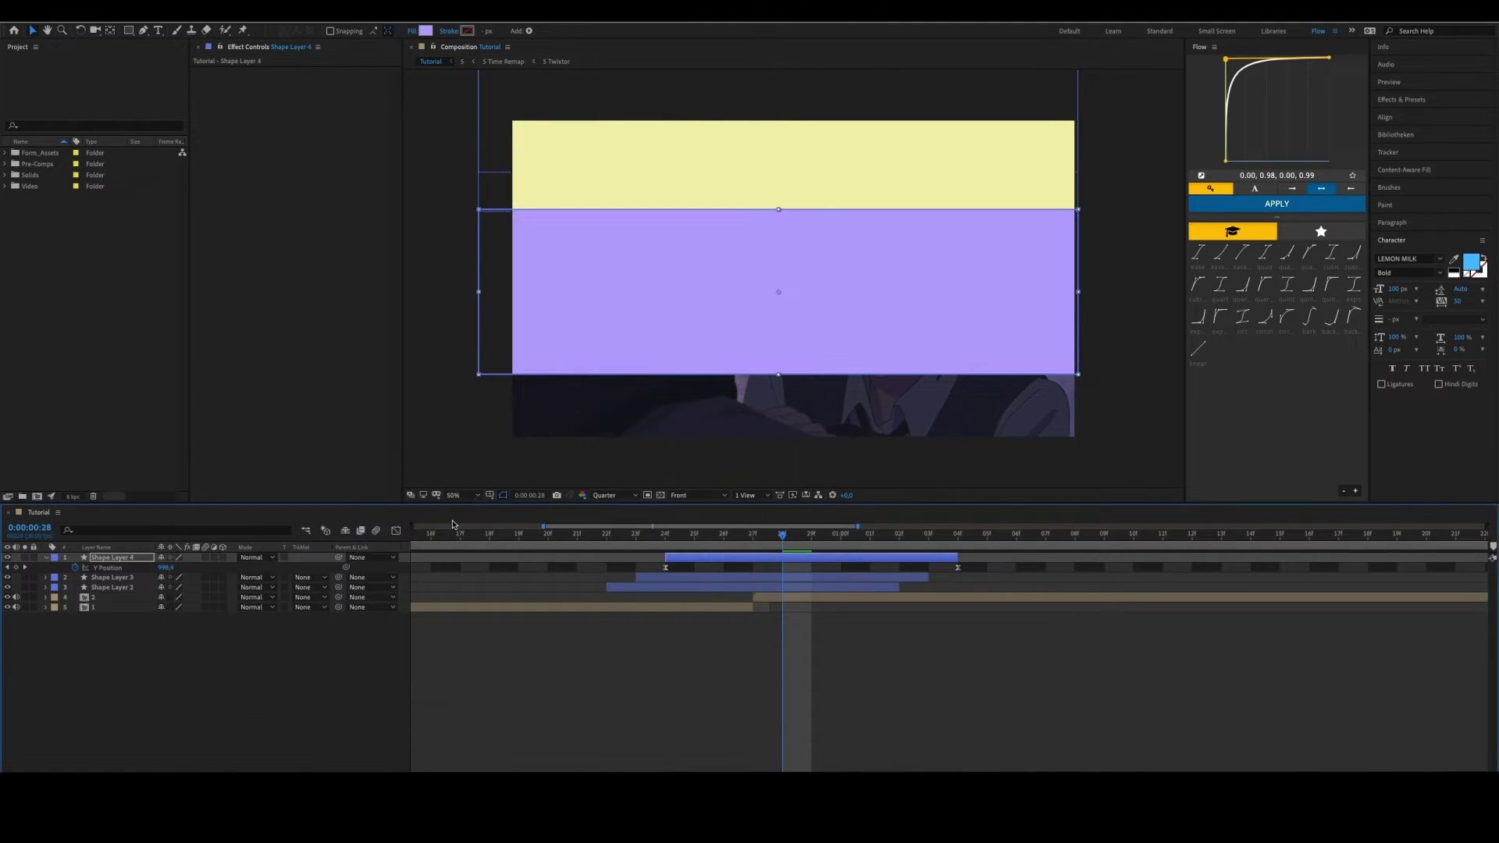
# Sharpen the purple bar's Y Position ease to 100% influence.
pyautogui.click(396, 530)
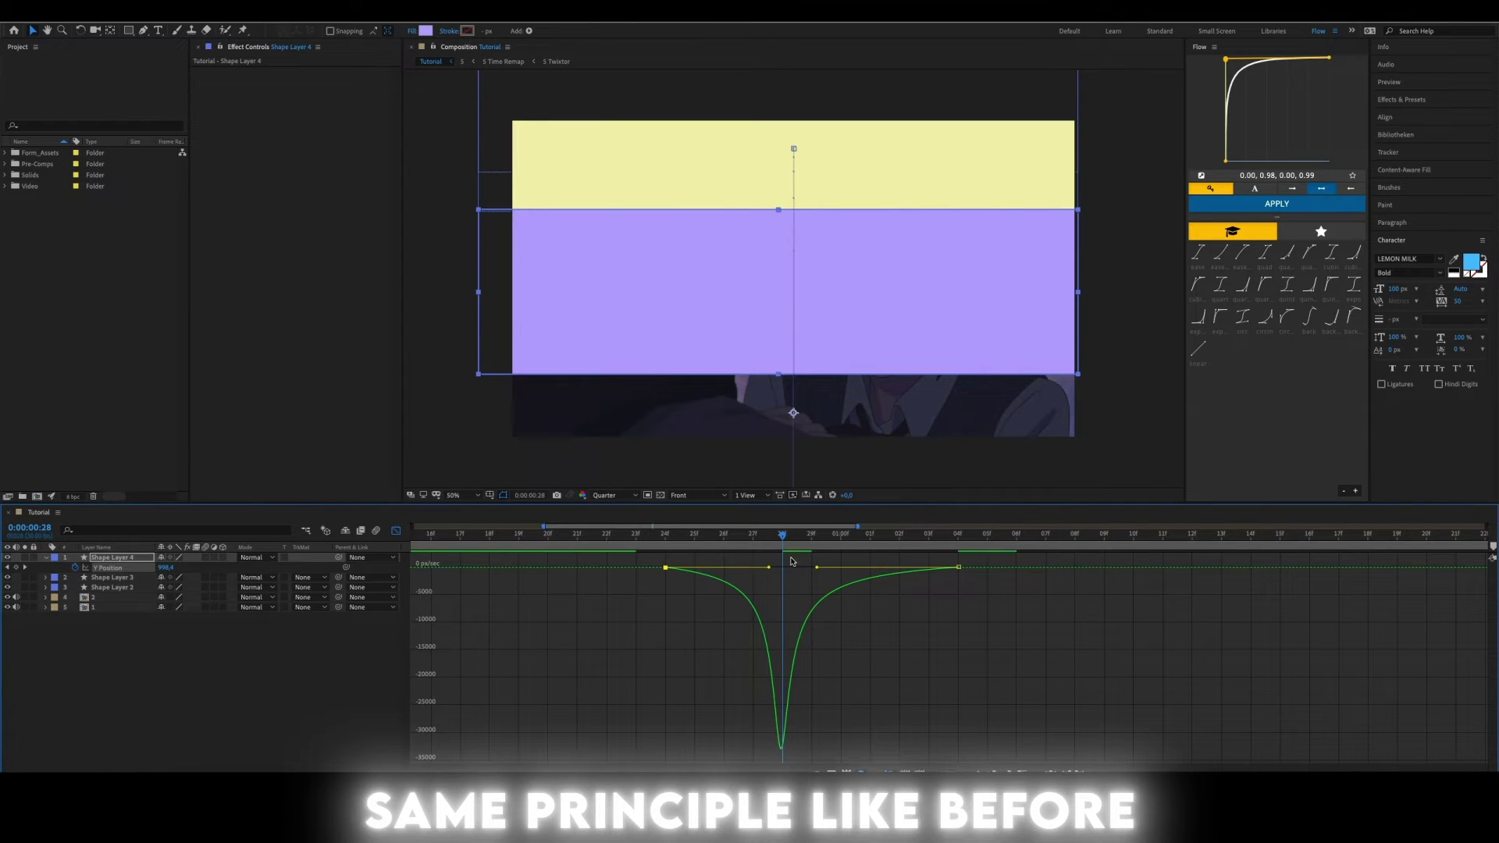
pyautogui.click(754, 537)
pyautogui.moveTo(757, 571); pyautogui.dragTo(806, 569)
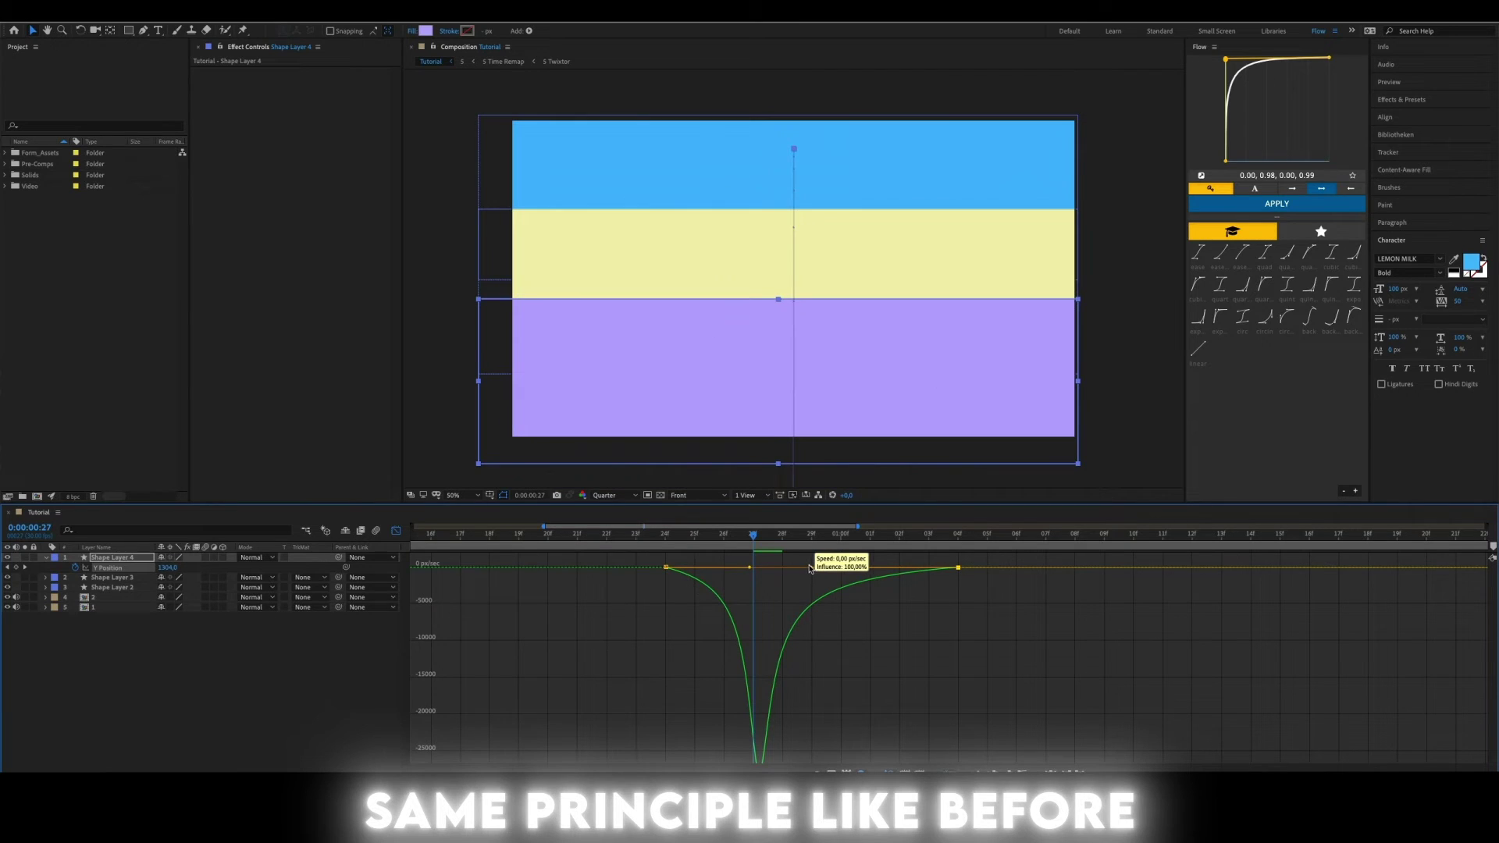
pyautogui.moveTo(807, 569); pyautogui.dragTo(811, 568)
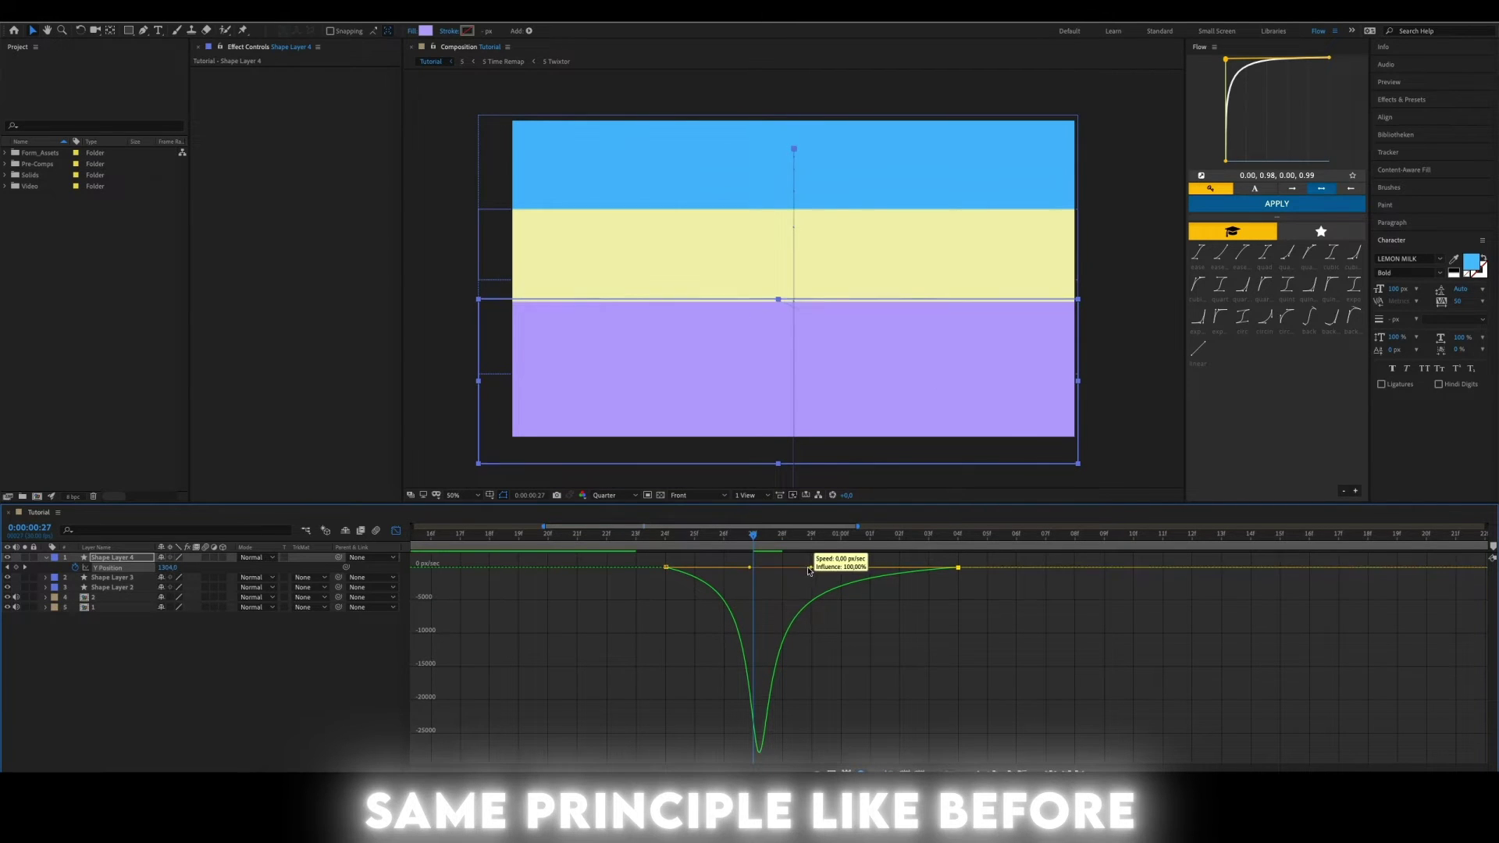
pyautogui.hotkey('shift', 'F3')
# Preview the transition and check the stacked bars around frames 26–28.
pyautogui.click(715, 539)
pyautogui.press('space')
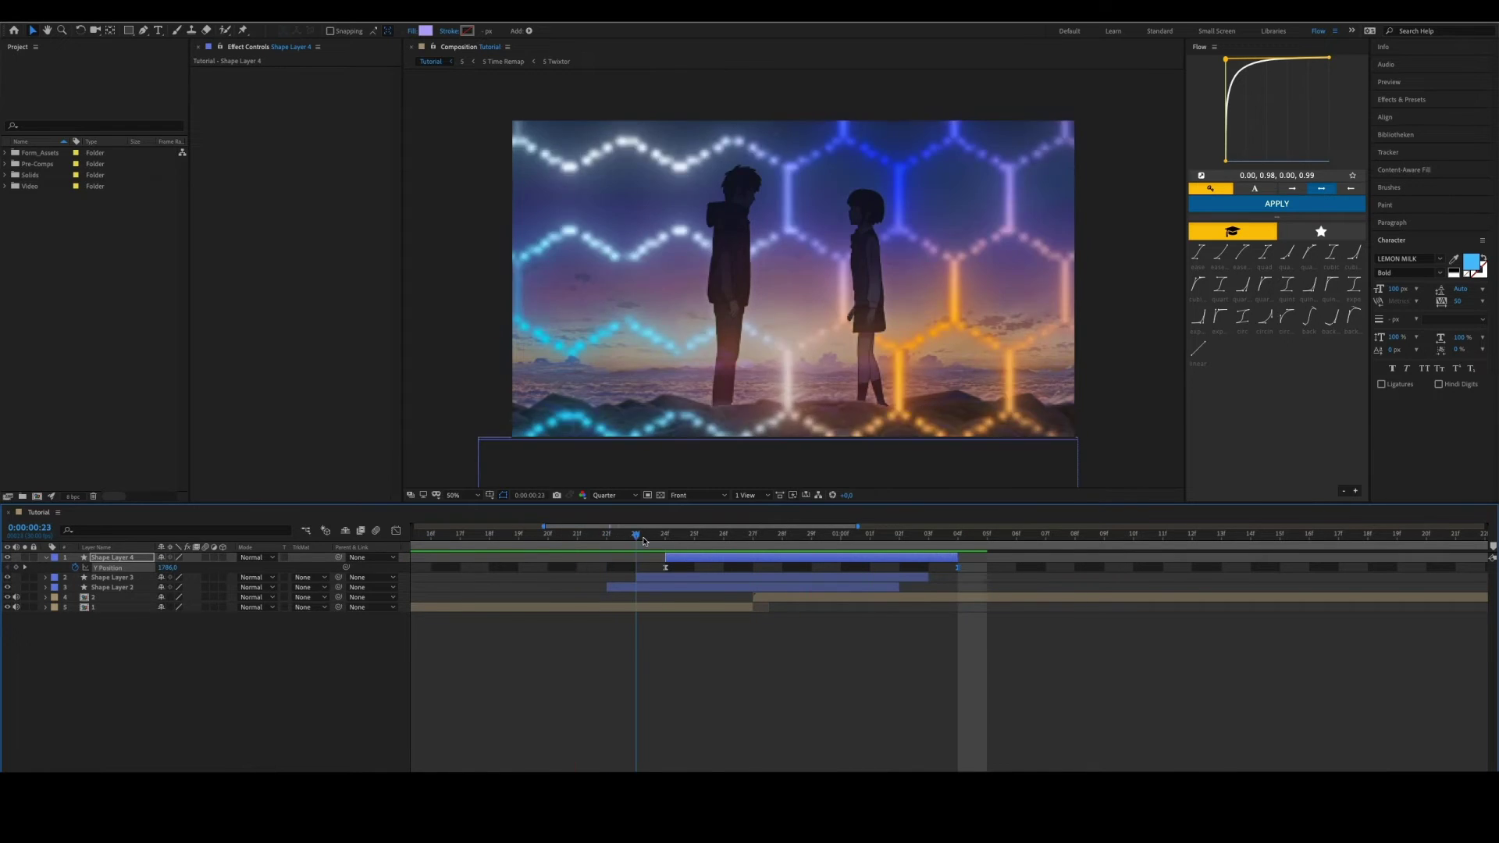
pyautogui.click(724, 538)
pyautogui.moveTo(724, 538); pyautogui.dragTo(763, 578)
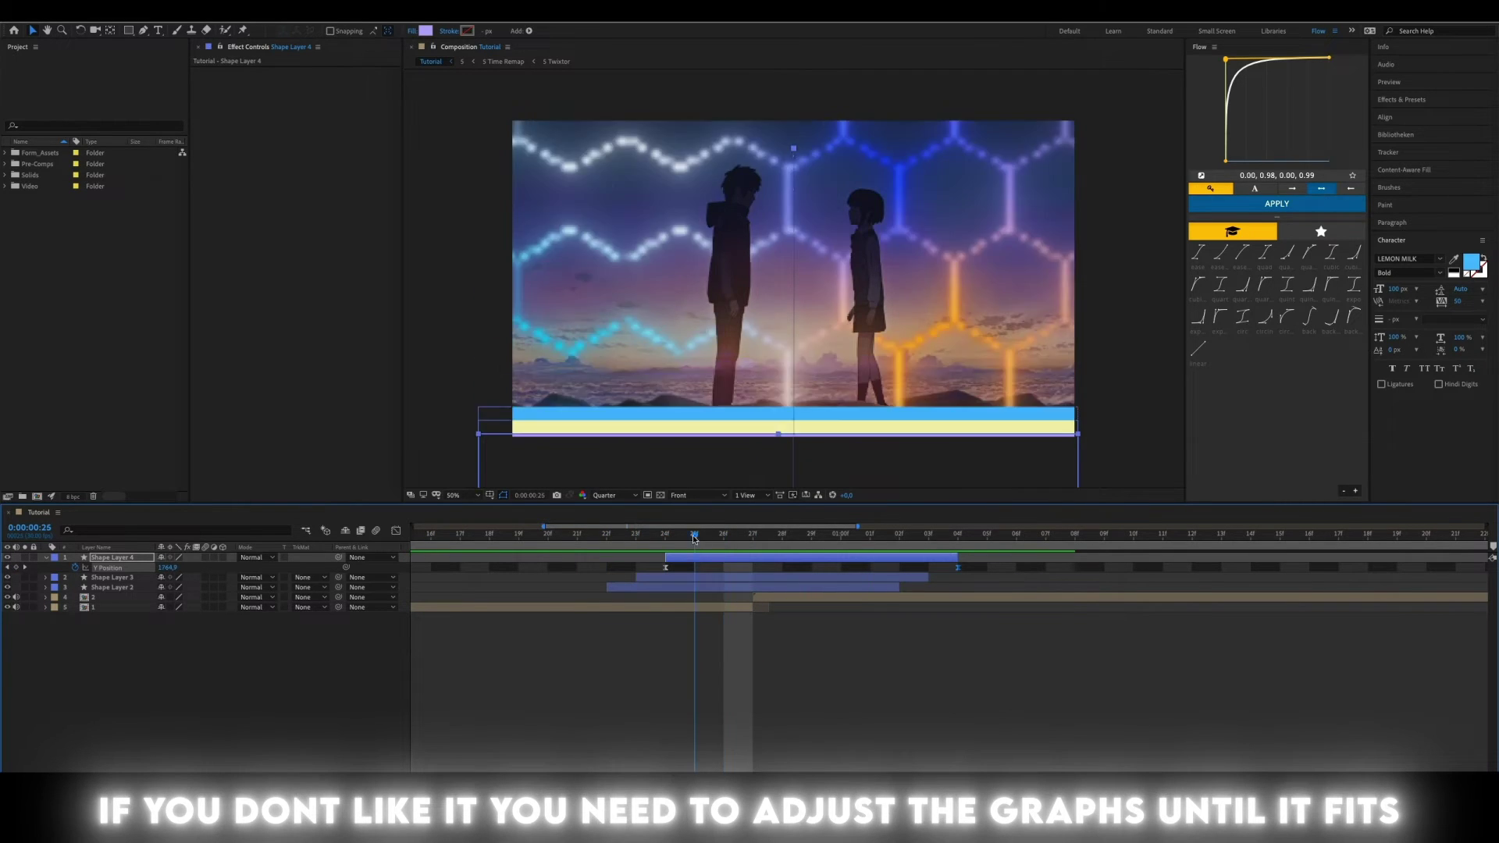
# Soften the blue bar's (Shape Layer 2) Y Position ease for a shallower dip.
pyautogui.click(761, 587)
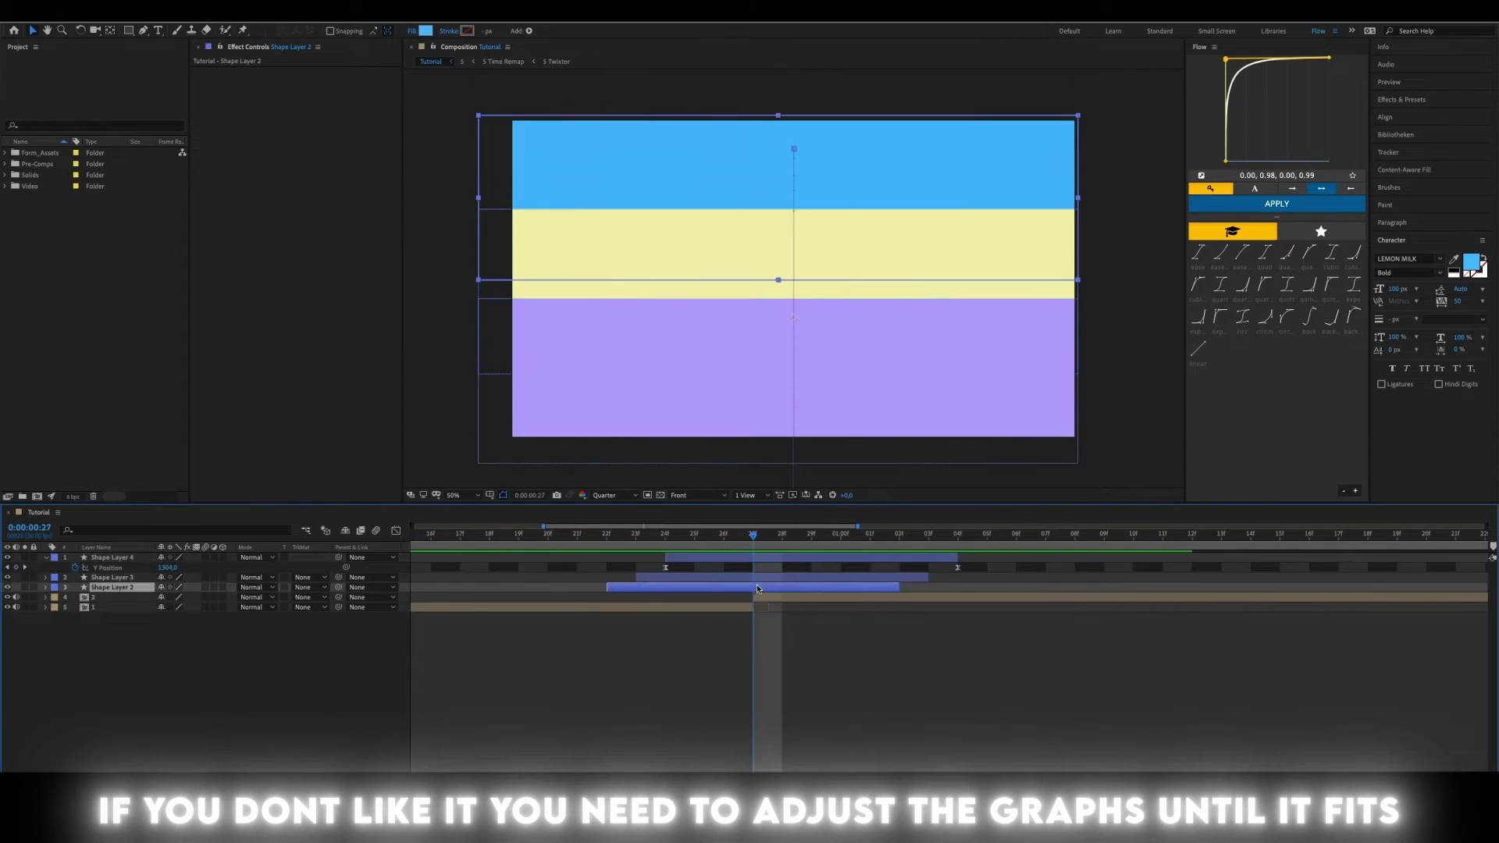
pyautogui.press('u')
pyautogui.click(395, 530)
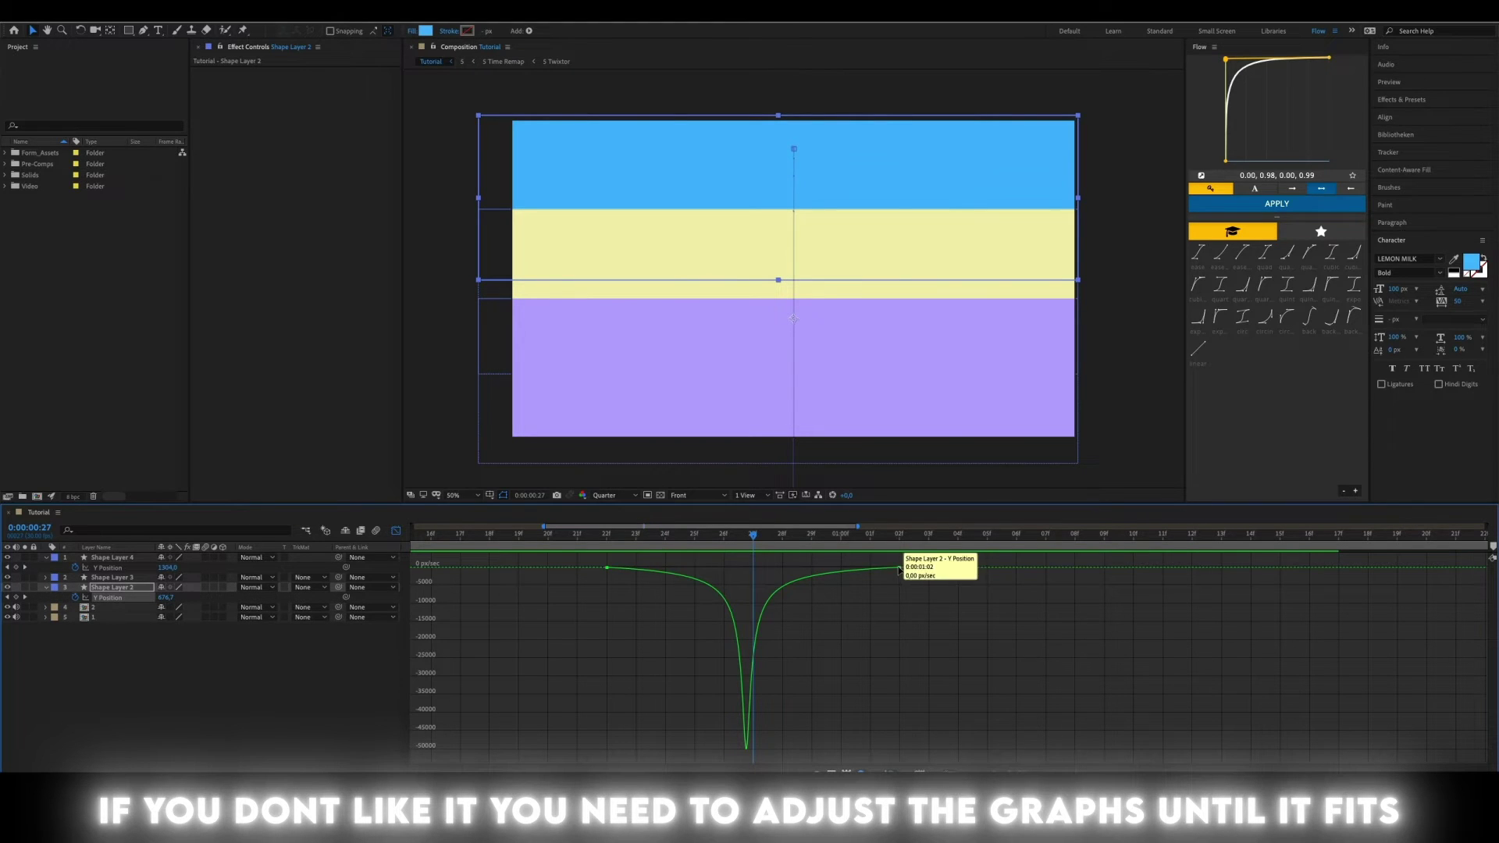
pyautogui.moveTo(764, 570)
pyautogui.mouseDown()
pyautogui.moveTo(903, 544)
pyautogui.moveTo(737, 546)
pyautogui.moveTo(762, 570)
pyautogui.moveTo(726, 569)
pyautogui.moveTo(765, 538)
pyautogui.mouseUp()
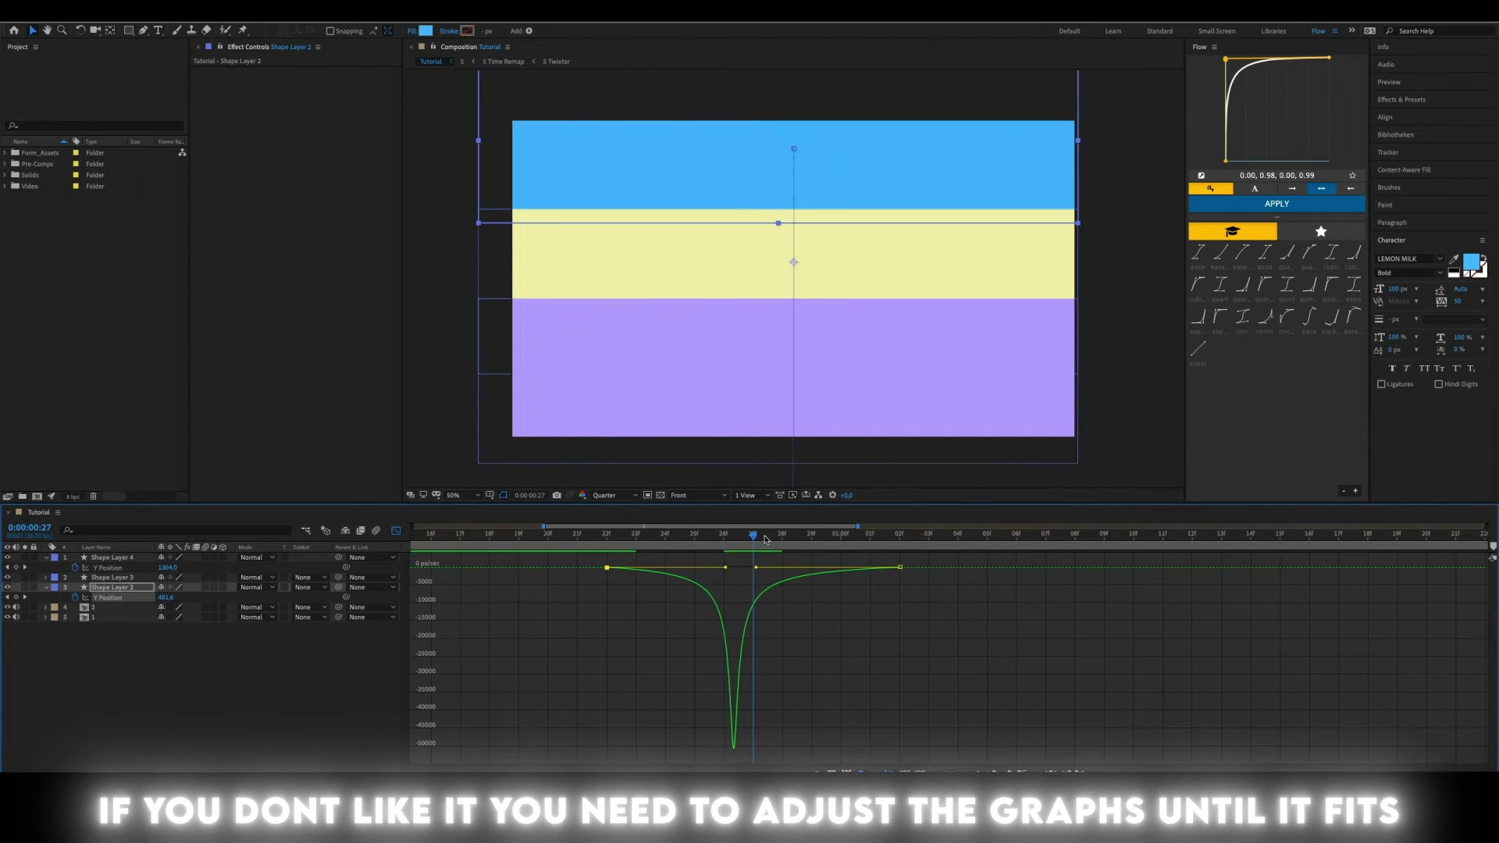
pyautogui.click(396, 531)
# Increase the easing influence on the purple bar's (Shape Layer 4) slide.
pyautogui.click(692, 570)
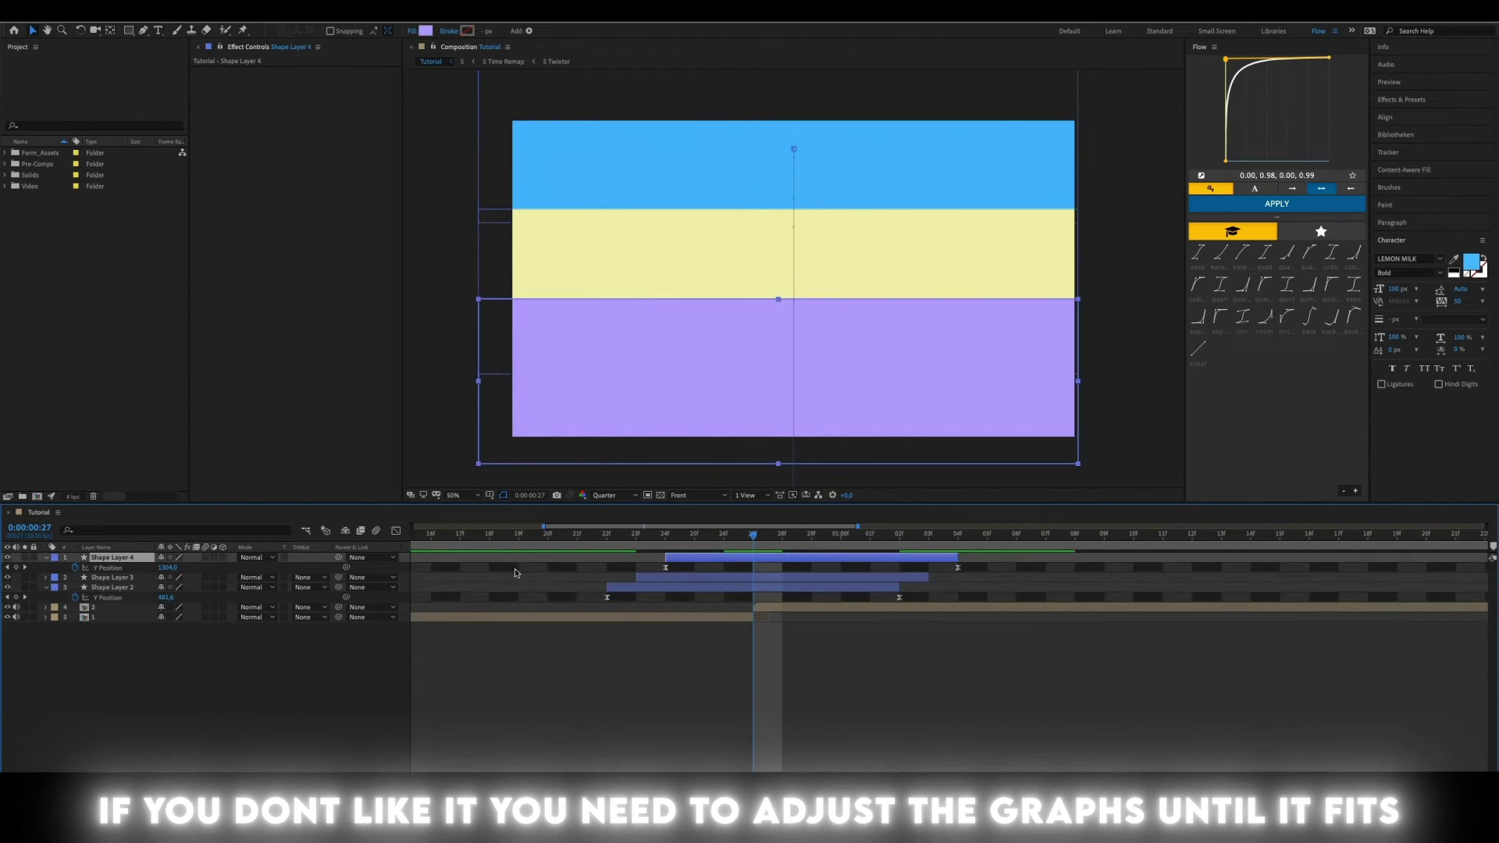
pyautogui.click(396, 530)
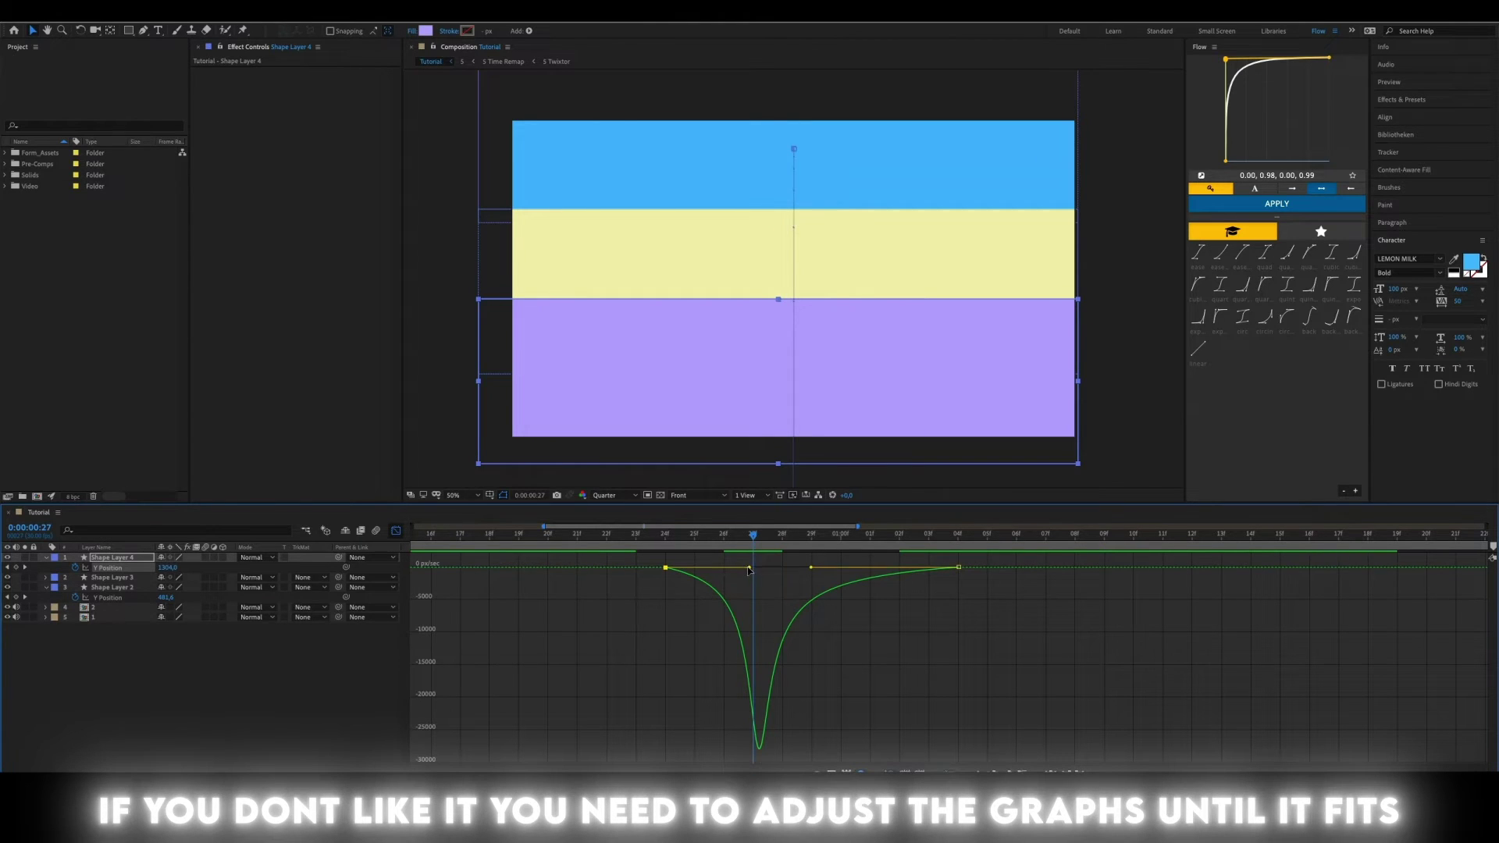
pyautogui.moveTo(748, 570); pyautogui.dragTo(759, 572)
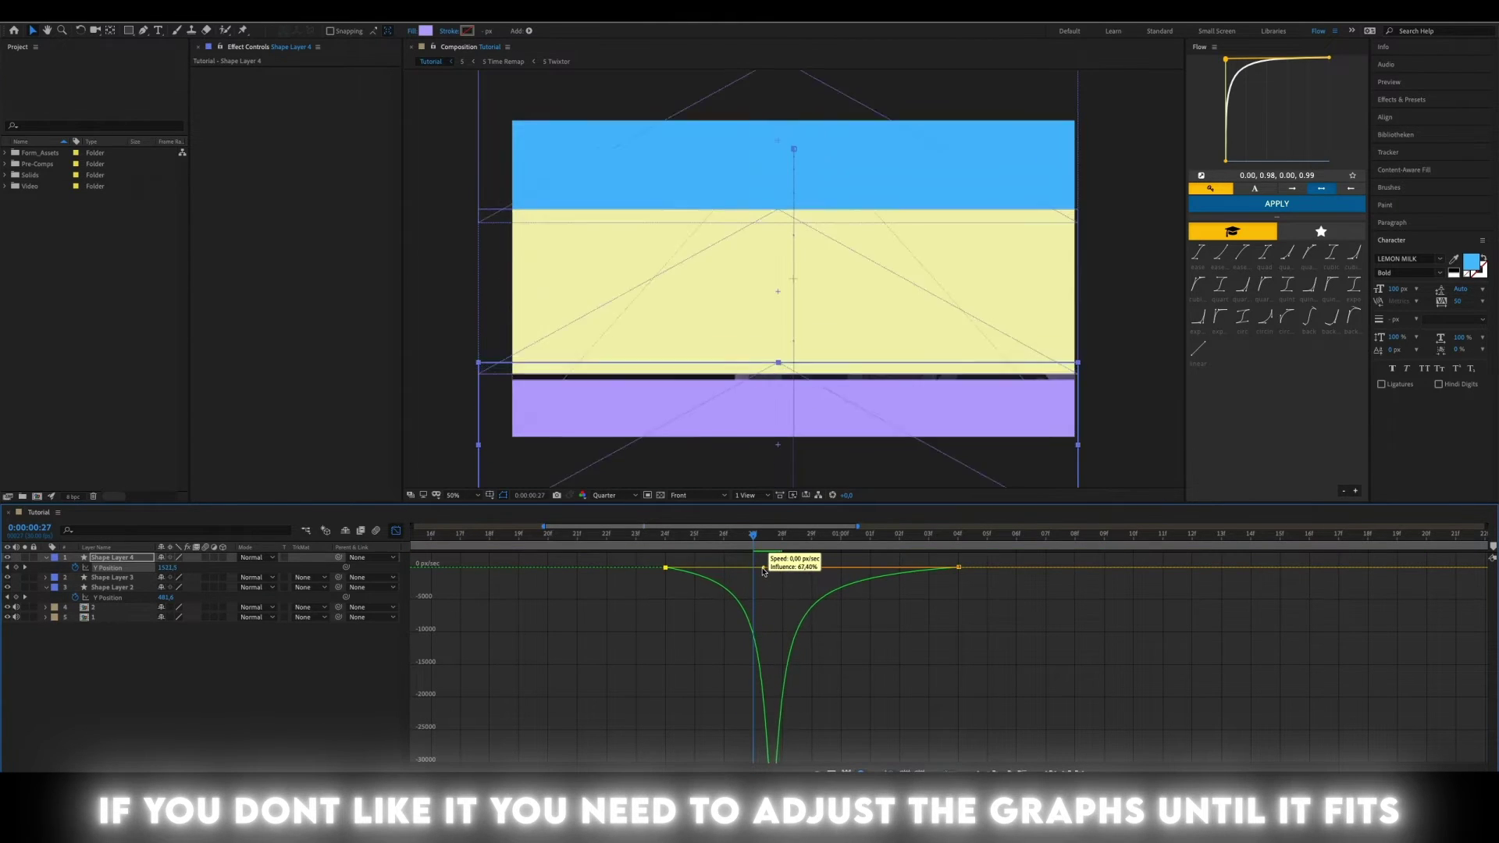
# Fine-tune the yellow bar's (Shape Layer 3) first keyframe easing and check the cut.
pyautogui.click(124, 580)
pyautogui.press('u')
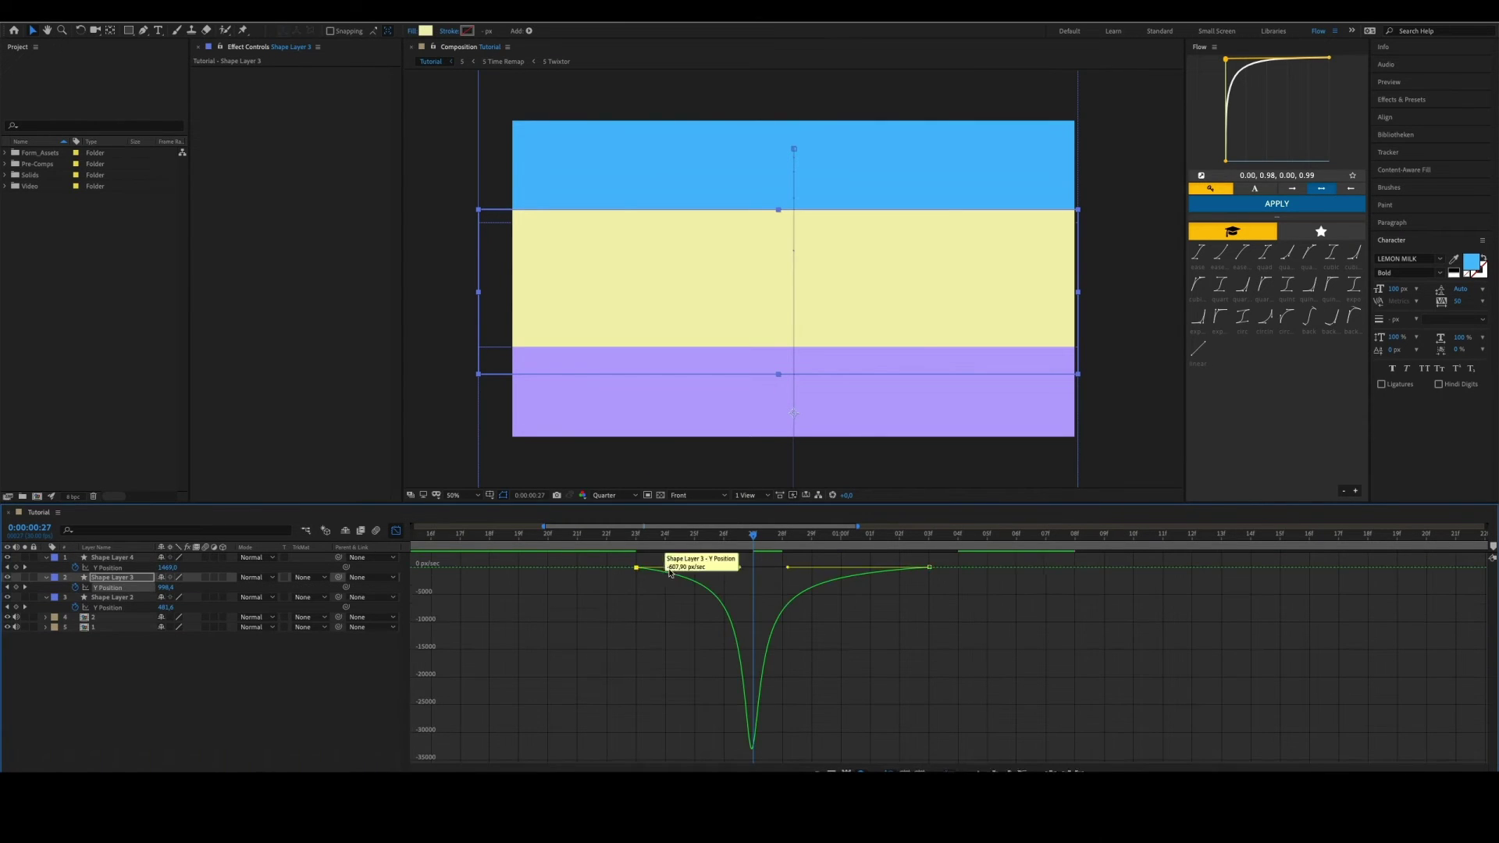
pyautogui.moveTo(738, 569); pyautogui.dragTo(743, 568)
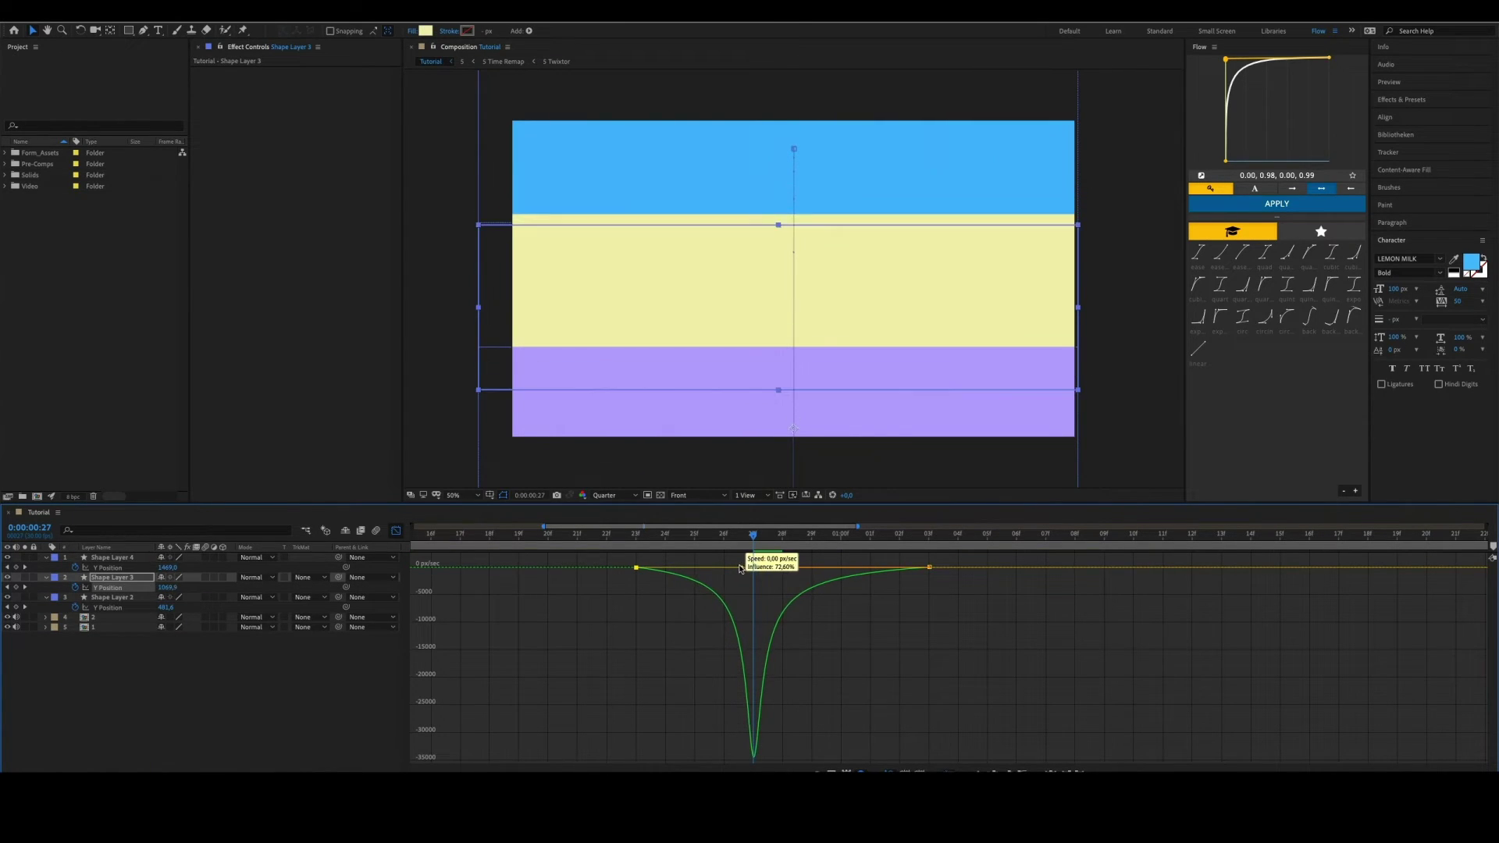
pyautogui.moveTo(742, 570); pyautogui.dragTo(739, 567)
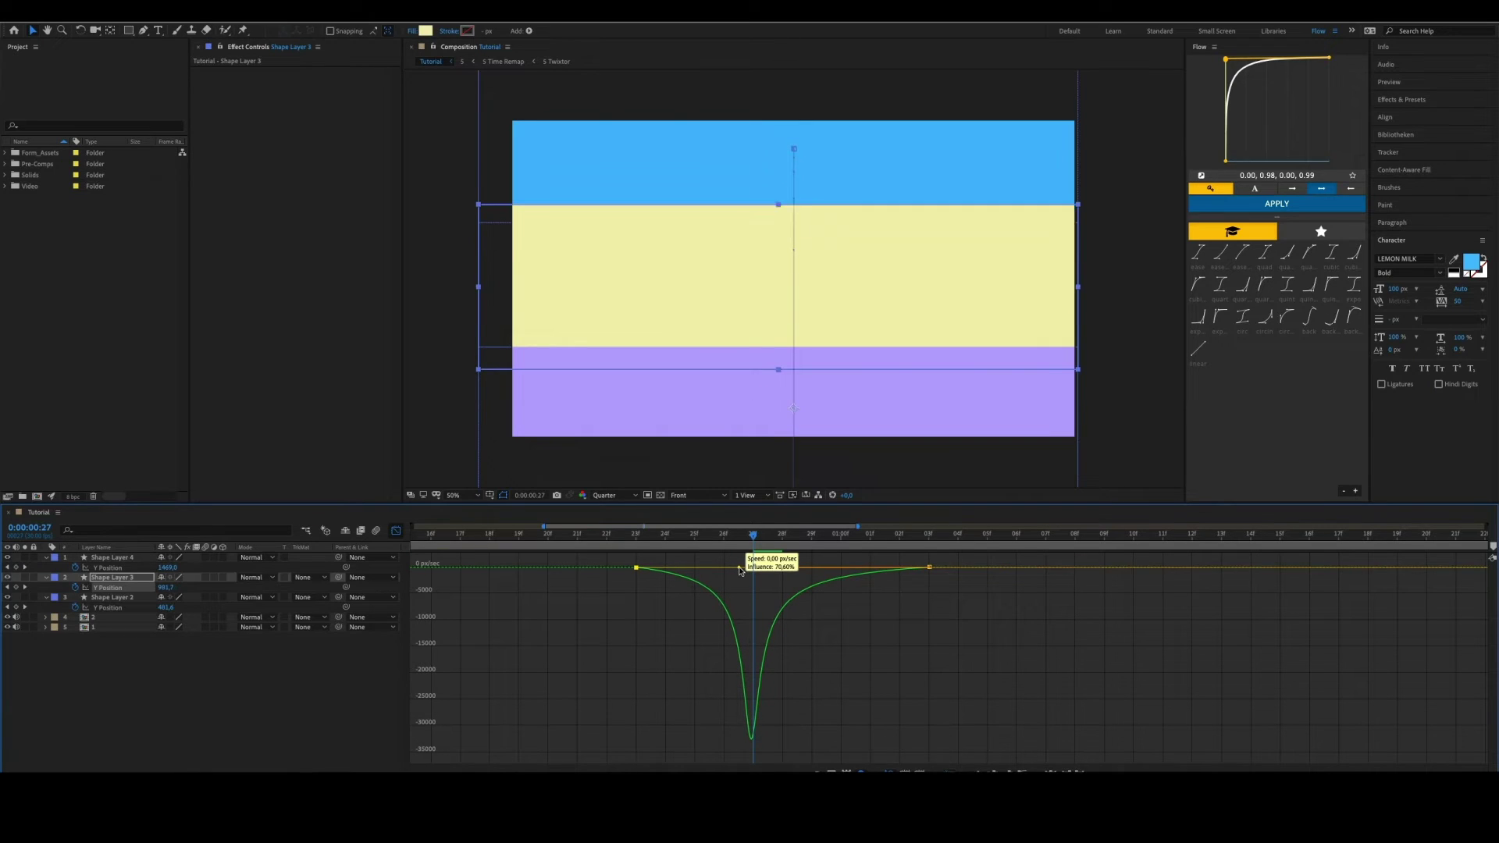
pyautogui.moveTo(697, 542); pyautogui.dragTo(781, 551)
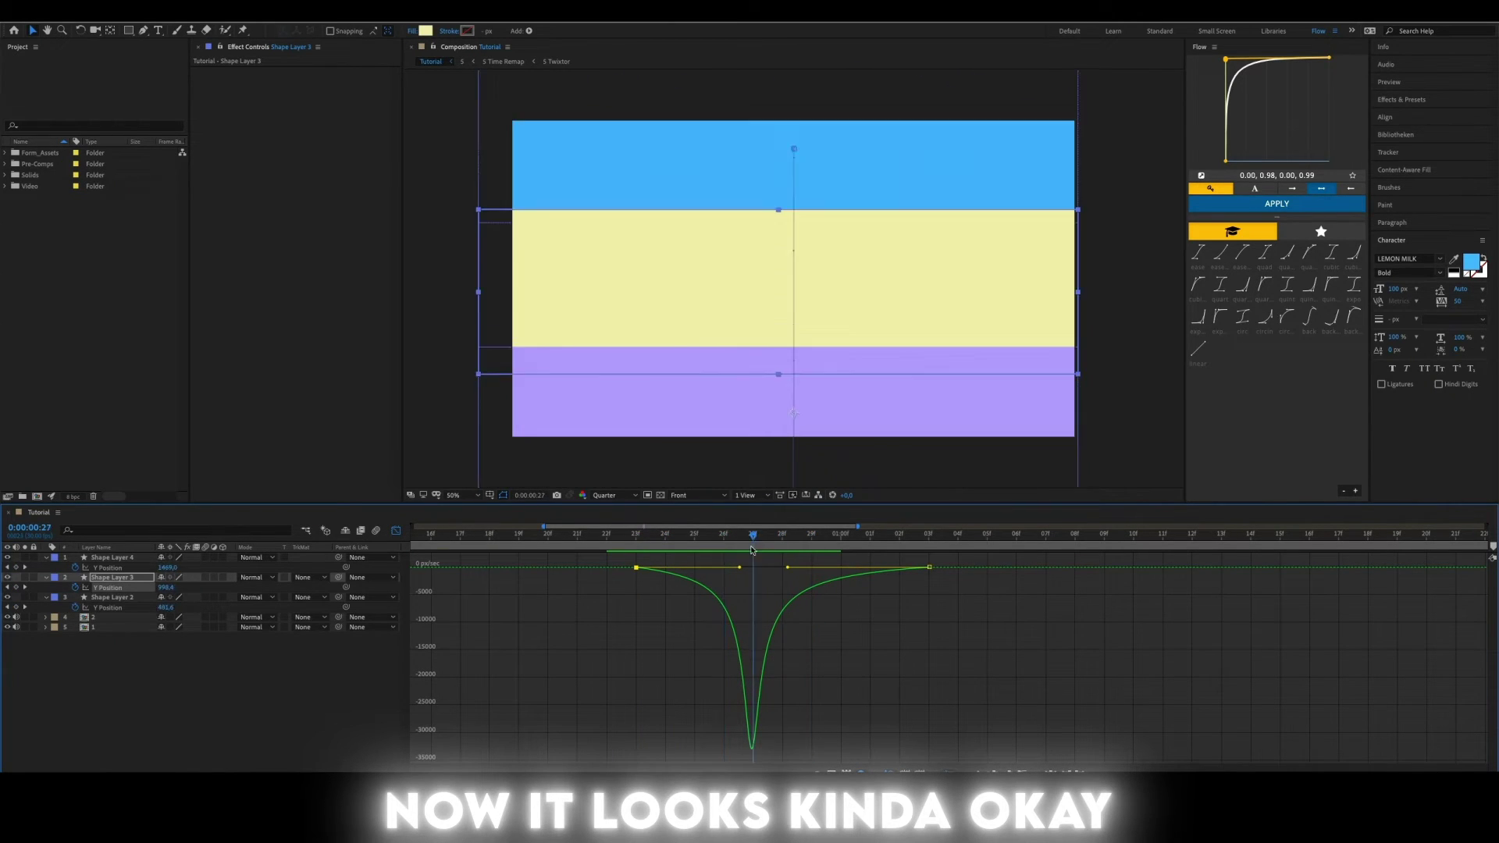
# Preview the bar wipe, park the playhead at frame 22, and select the first anime clip layer.
pyautogui.press('space')
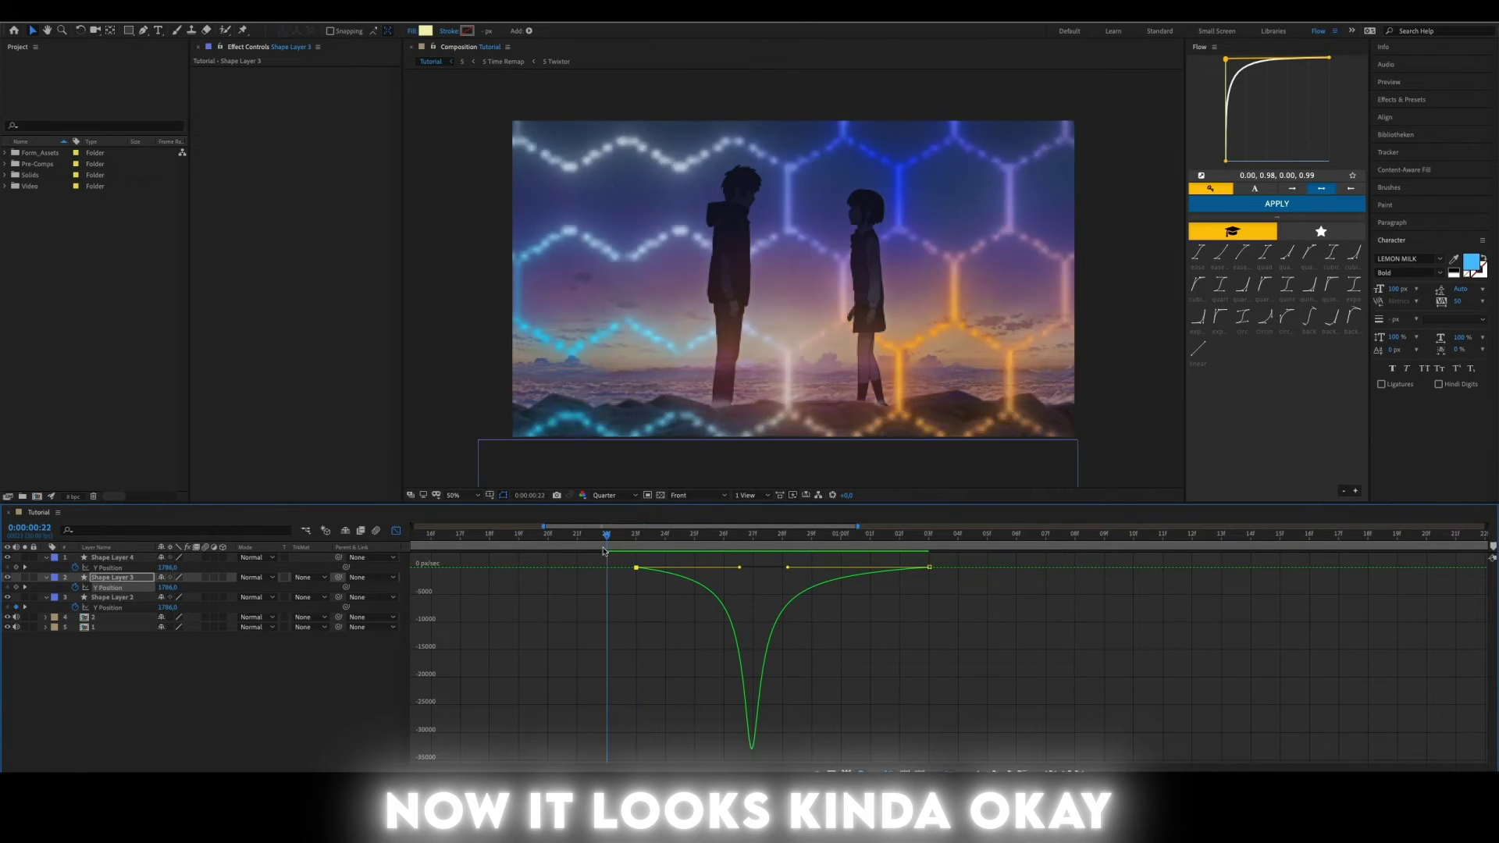
pyautogui.moveTo(662, 537)
pyautogui.mouseDown()
pyautogui.moveTo(750, 545)
pyautogui.moveTo(607, 537)
pyautogui.mouseUp()
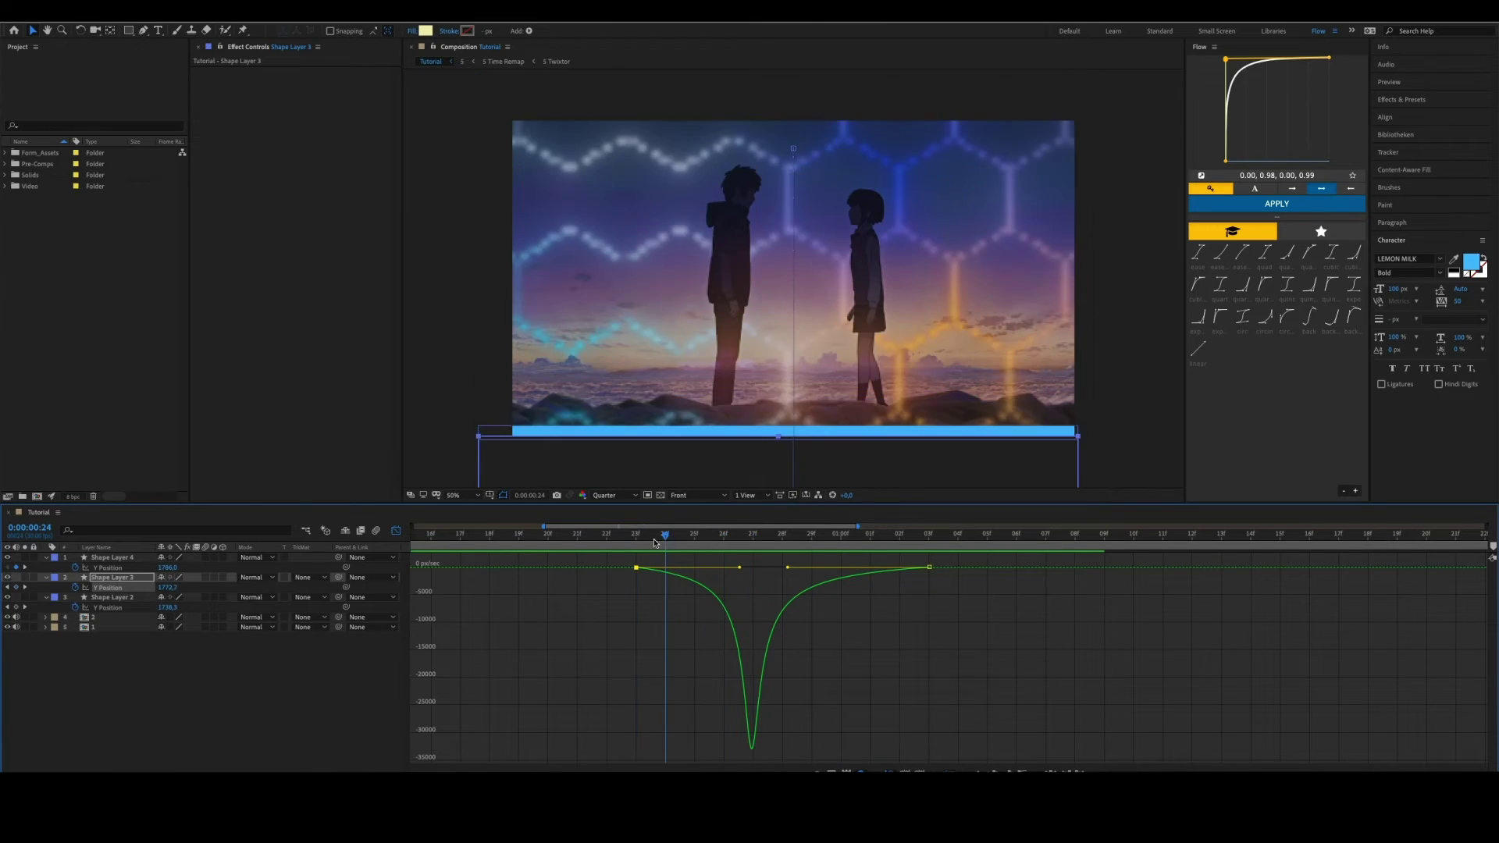
pyautogui.click(396, 530)
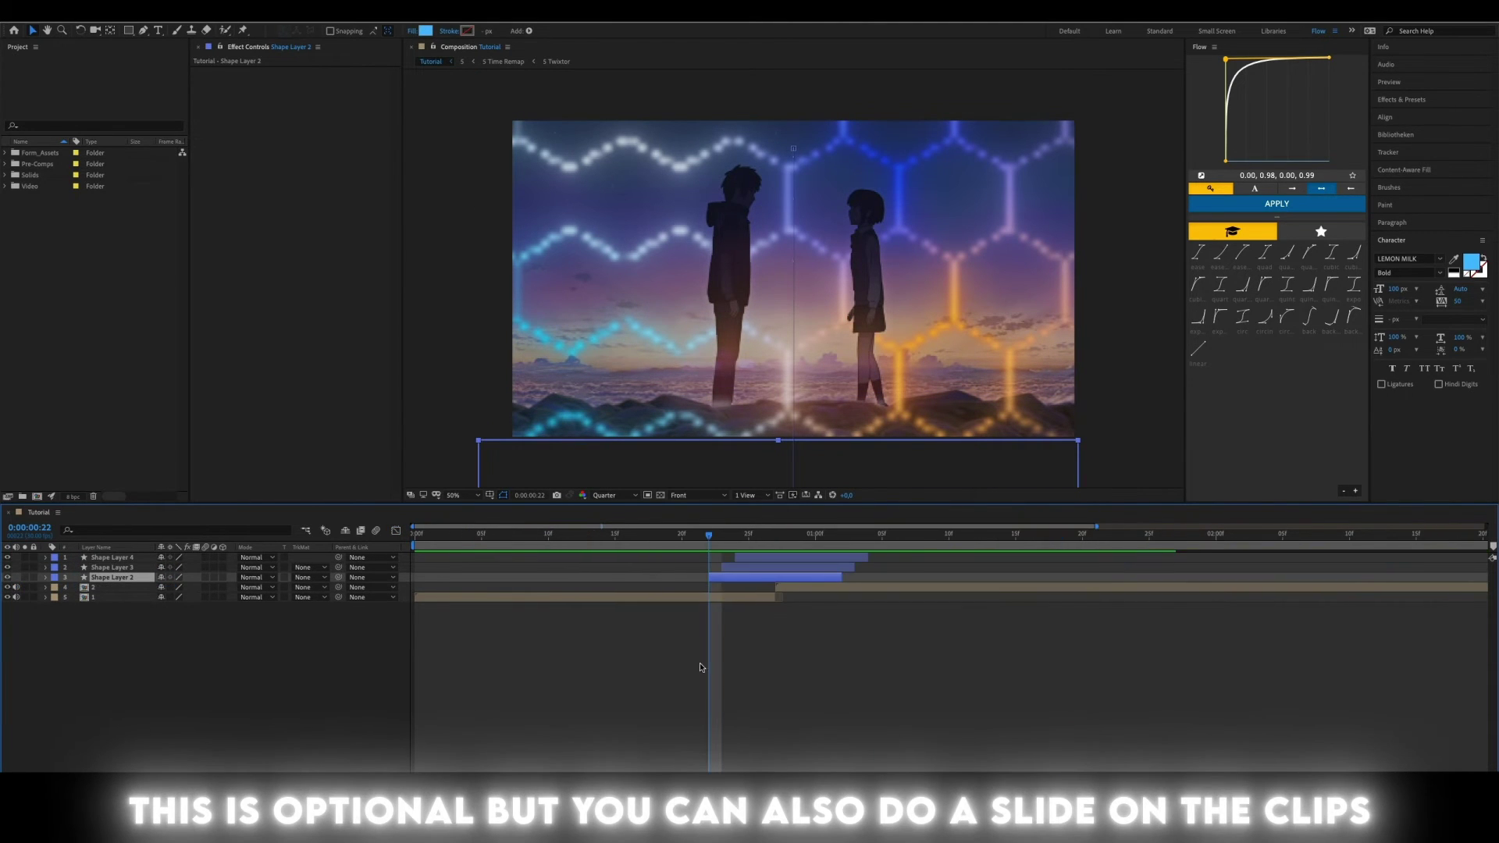
pyautogui.click(693, 598)
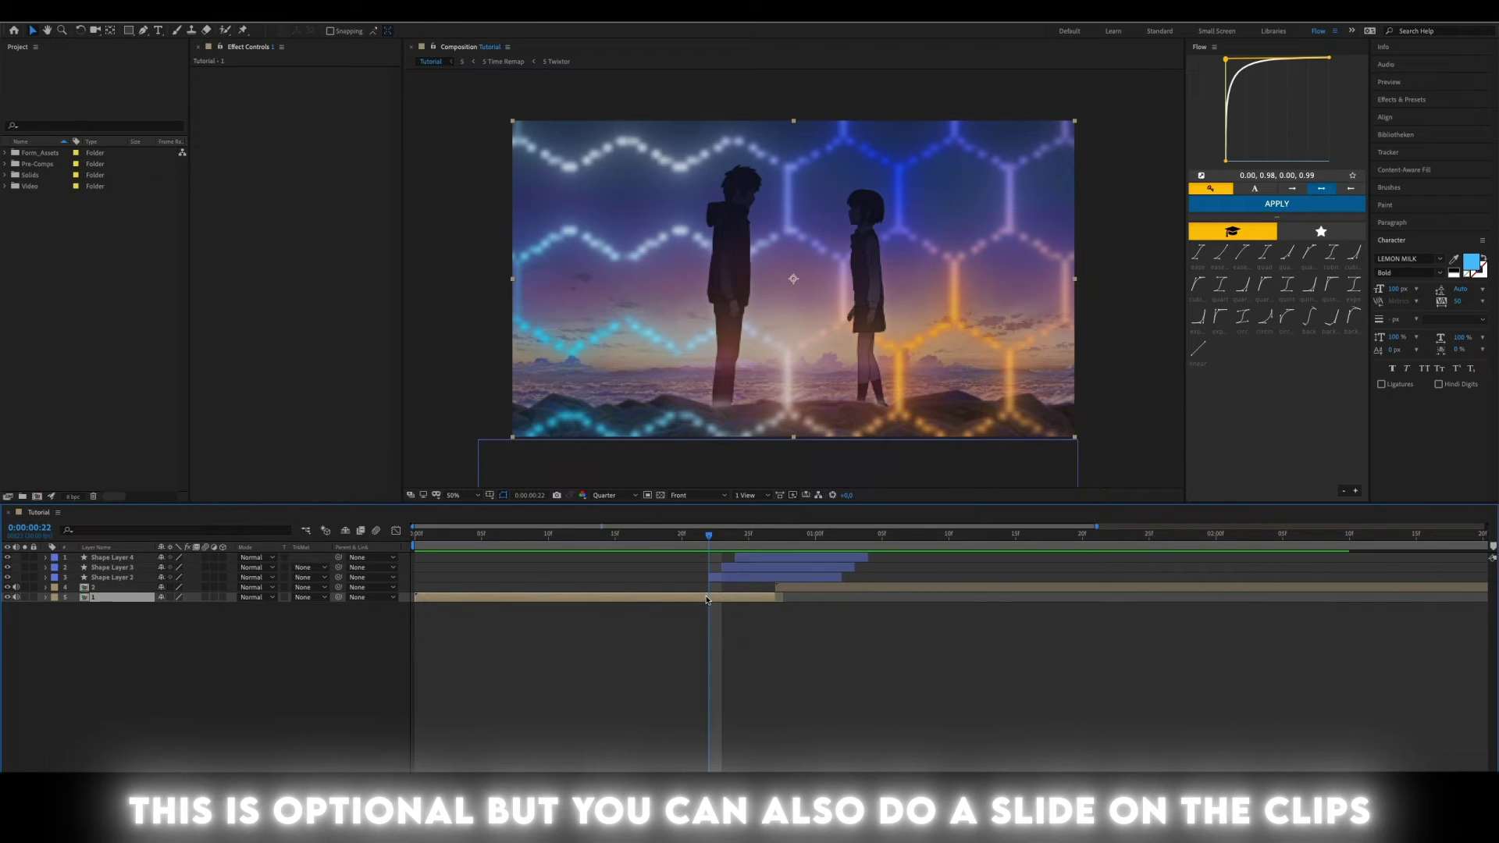
# Add Null 3, trim it at the cut, and parent the first anime clip to it.
pyautogui.hotkey('ctrl', 'alt', 'shift', 'y')
pyautogui.press('pagedown')
pyautogui.press('pagedown')
pyautogui.press('pagedown')
pyautogui.hotkey('ctrl', 'shift', 'd')
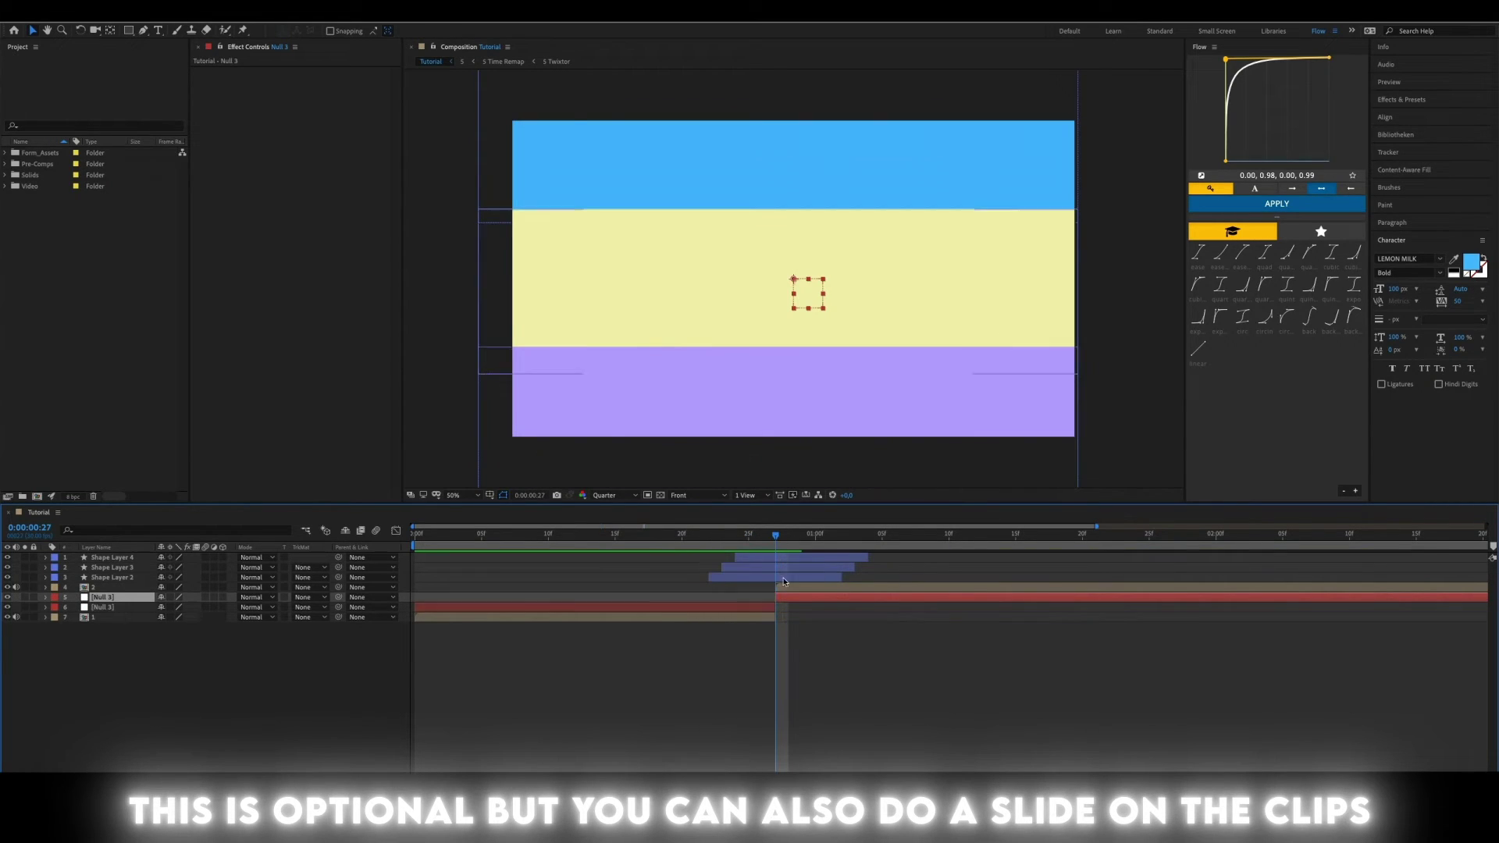
pyautogui.press('Delete')
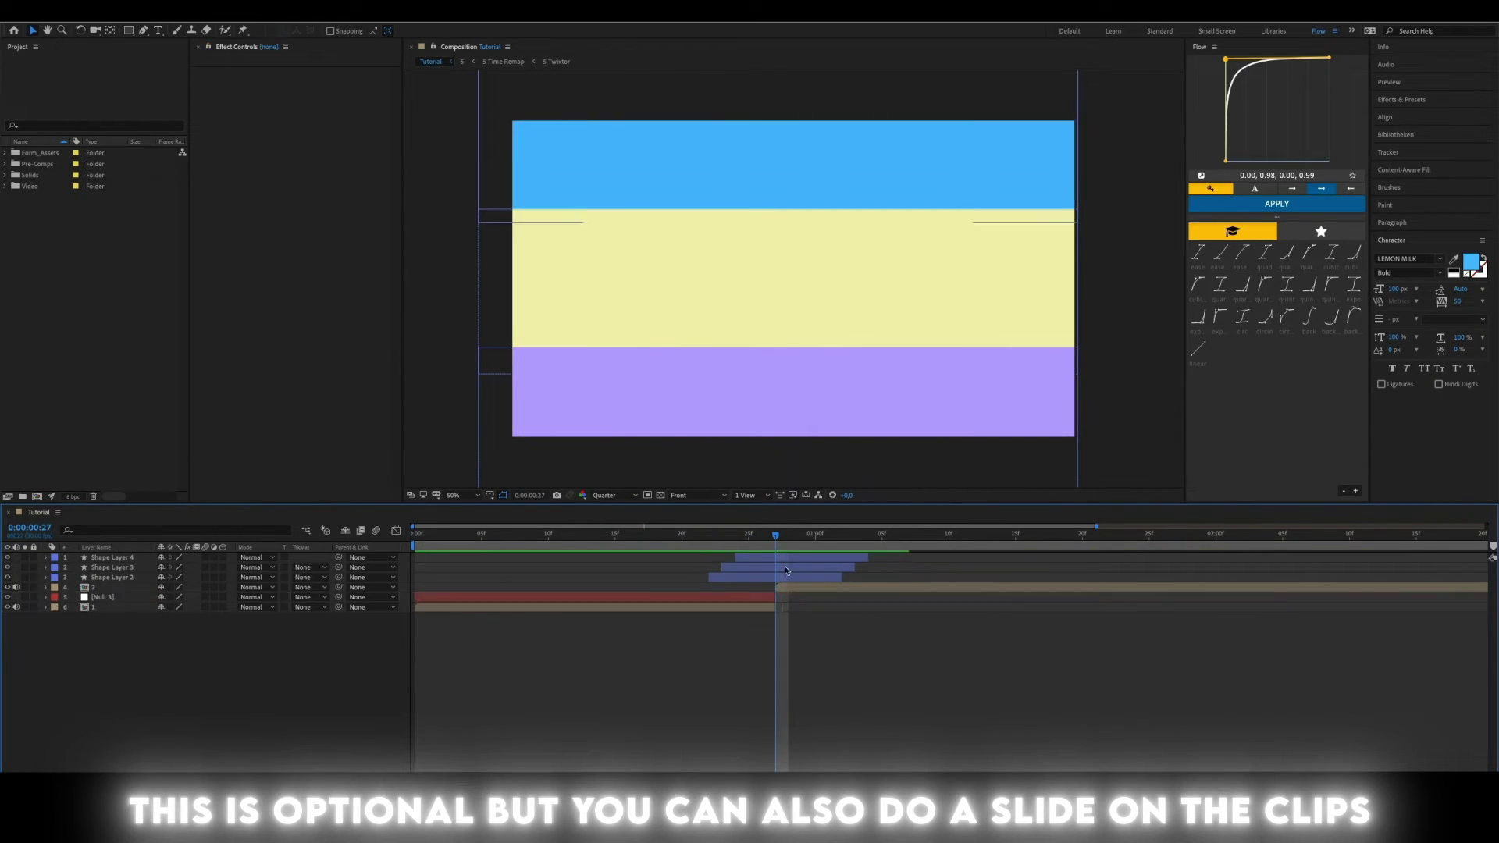
pyautogui.press('pageup')
pyautogui.press('pageup')
pyautogui.press('pageup')
pyautogui.click(733, 611)
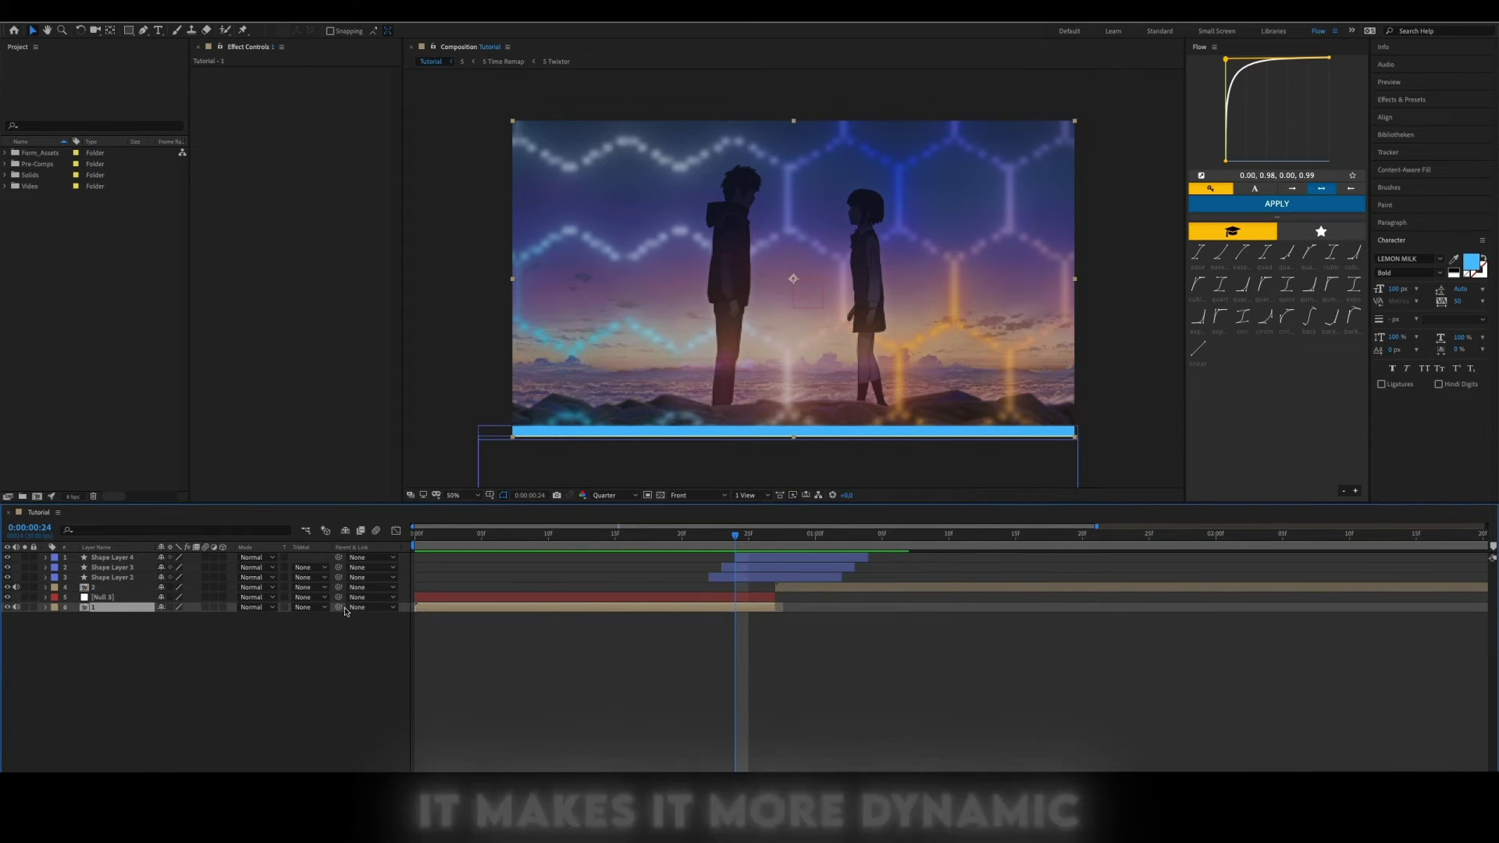
pyautogui.moveTo(119, 599); pyautogui.dragTo(118, 600)
# Duplicate Null 3 and slide the copy to start at 25f with the second clip.
pyautogui.click(745, 599)
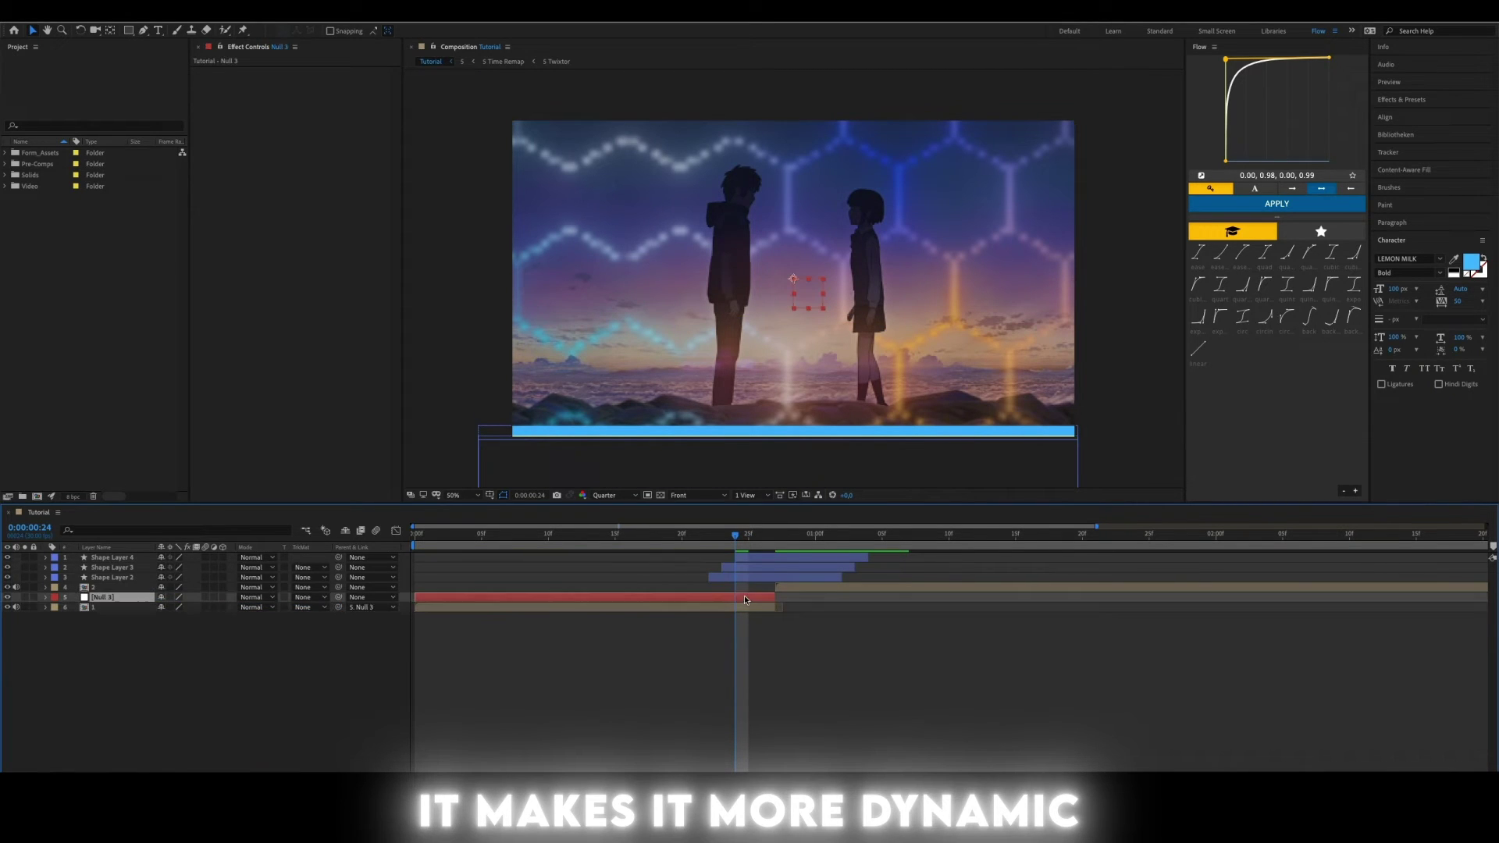
pyautogui.hotkey('ctrl', ']')
pyautogui.hotkey('ctrl', 'd')
pyautogui.moveTo(617, 587); pyautogui.dragTo(978, 587)
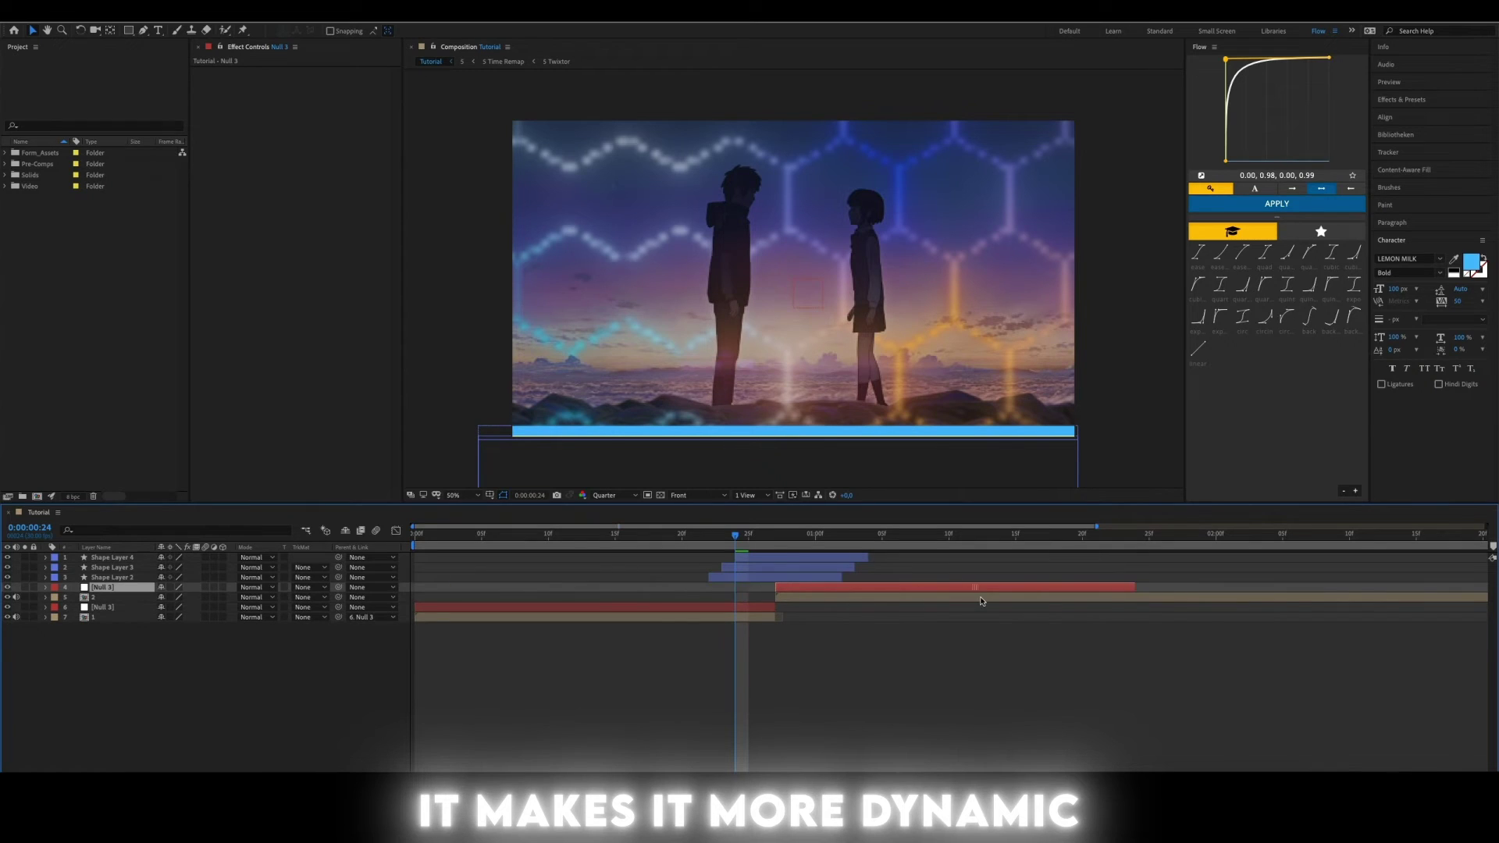
pyautogui.moveTo(883, 608); pyautogui.dragTo(868, 600)
# Parent the second anime clip to the duplicated null and select the first clip's null.
pyautogui.moveTo(121, 591); pyautogui.dragTo(109, 588)
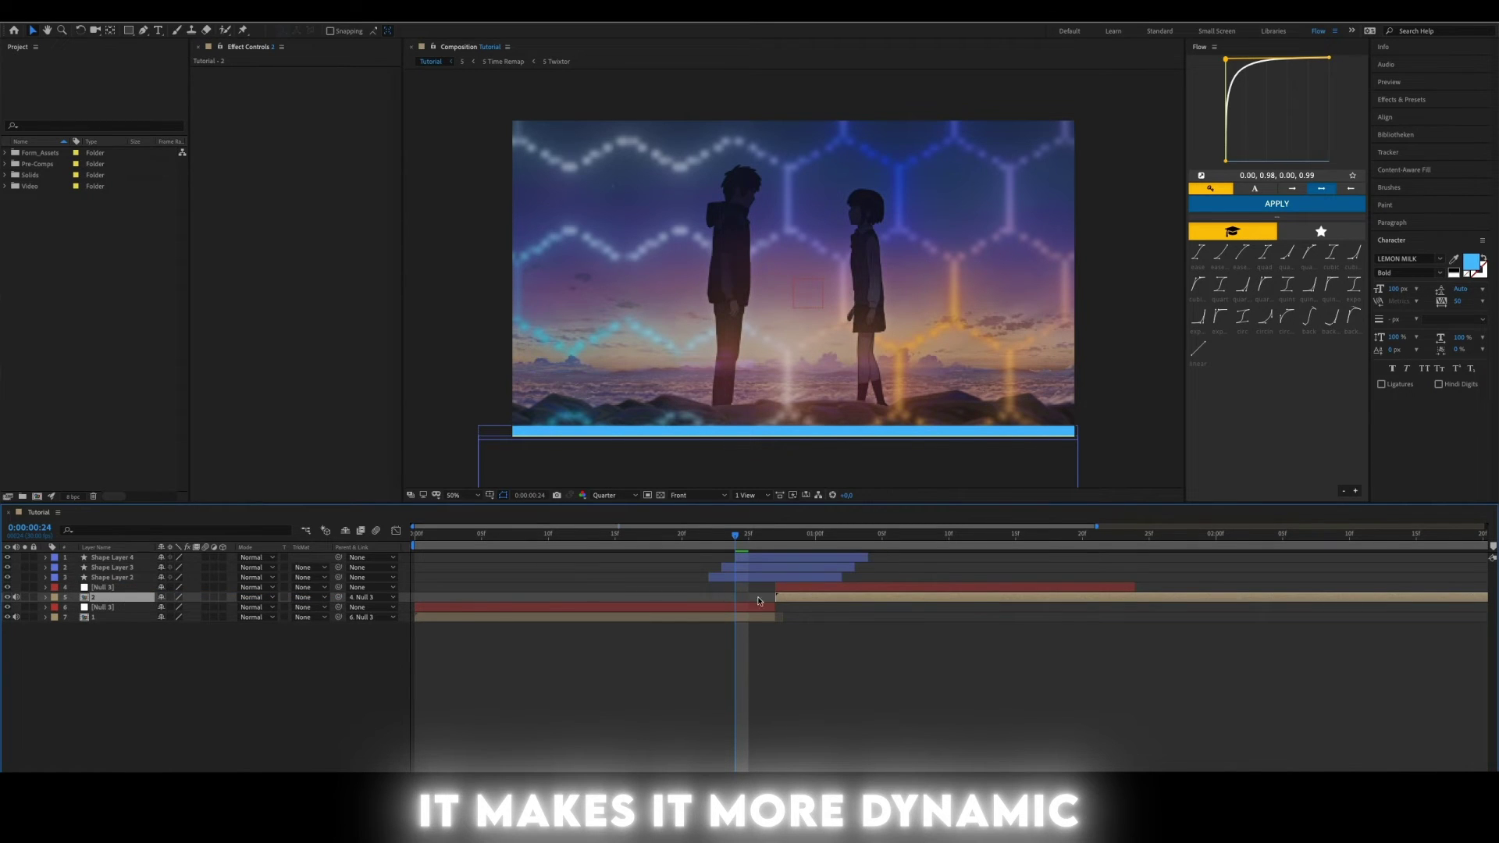
pyautogui.click(109, 606)
pyautogui.moveTo(714, 537)
pyautogui.mouseDown()
pyautogui.moveTo(748, 542)
pyautogui.moveTo(698, 544)
pyautogui.mouseUp()
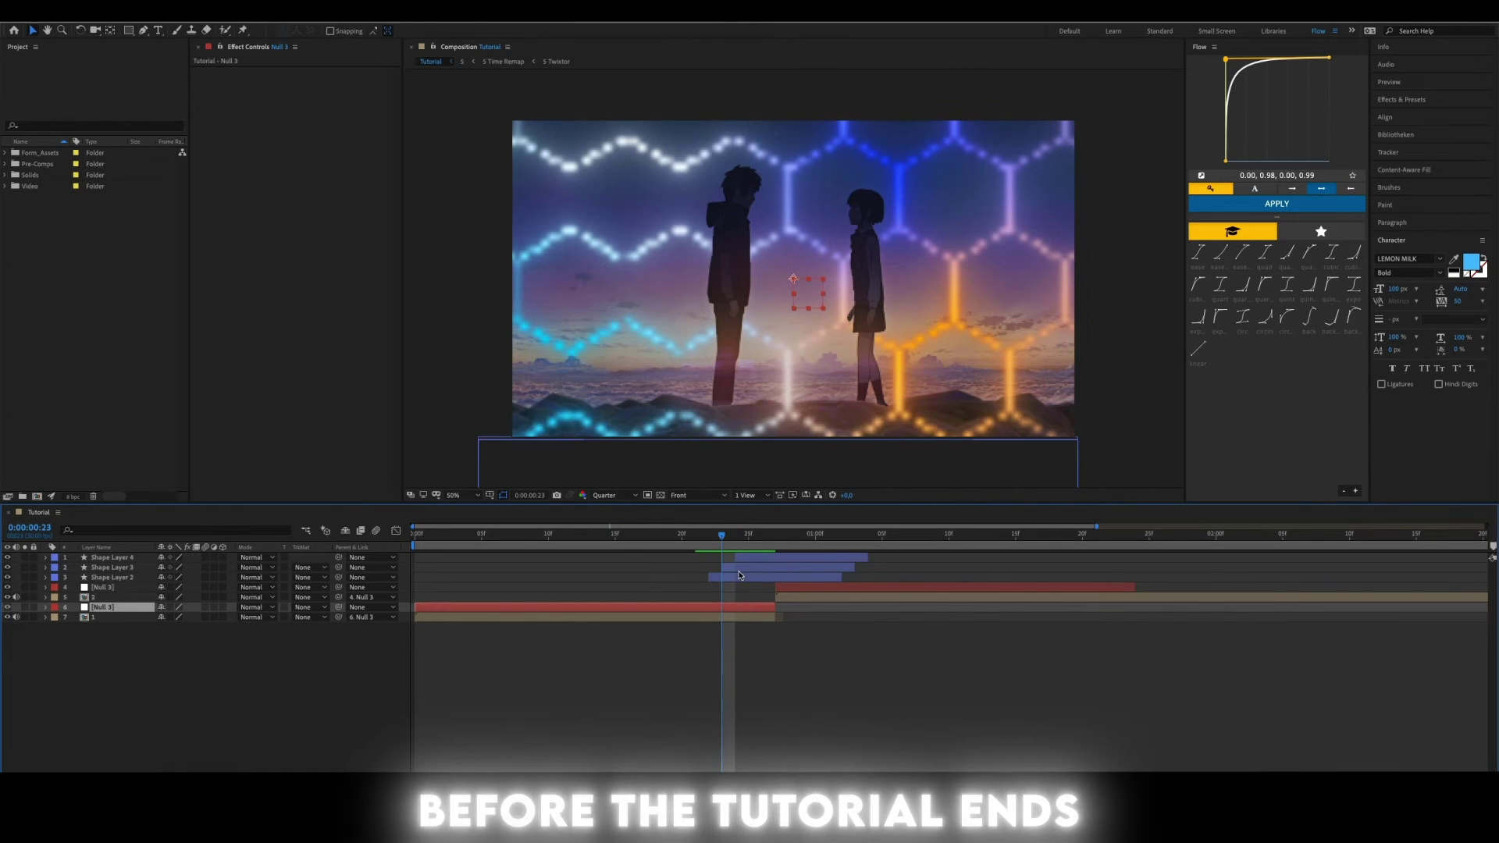
# Separate the first null's Position into X and Y and keyframe Y Position.
pyautogui.press('p')
pyautogui.rightClick(93, 617)
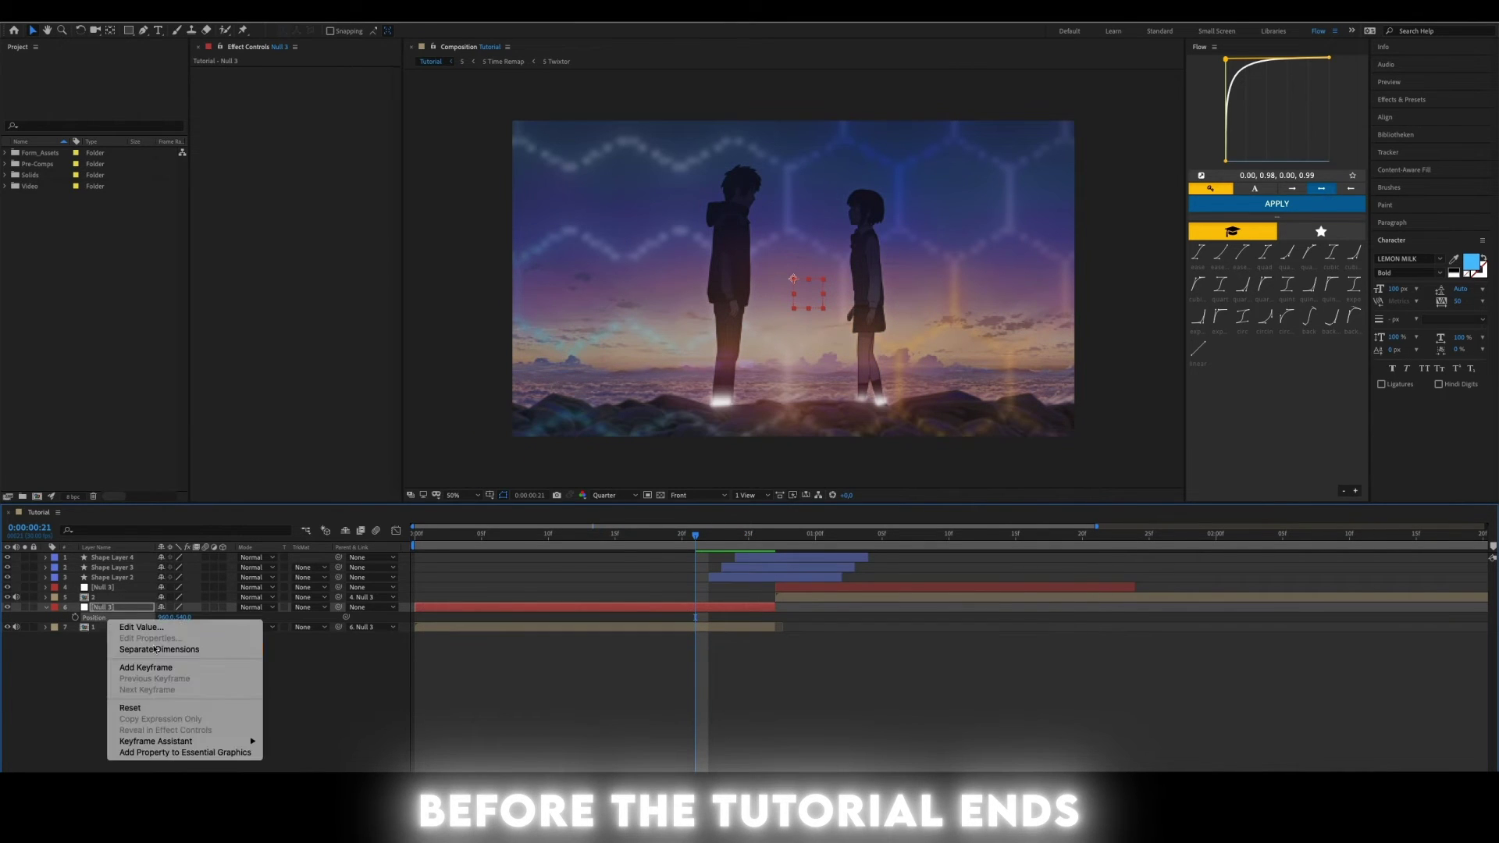
pyautogui.click(117, 634)
pyautogui.click(74, 627)
# Lower Y Position at frame 26 to raise the clip, then Easy Ease both keyframes.
pyautogui.moveTo(695, 537); pyautogui.dragTo(762, 537)
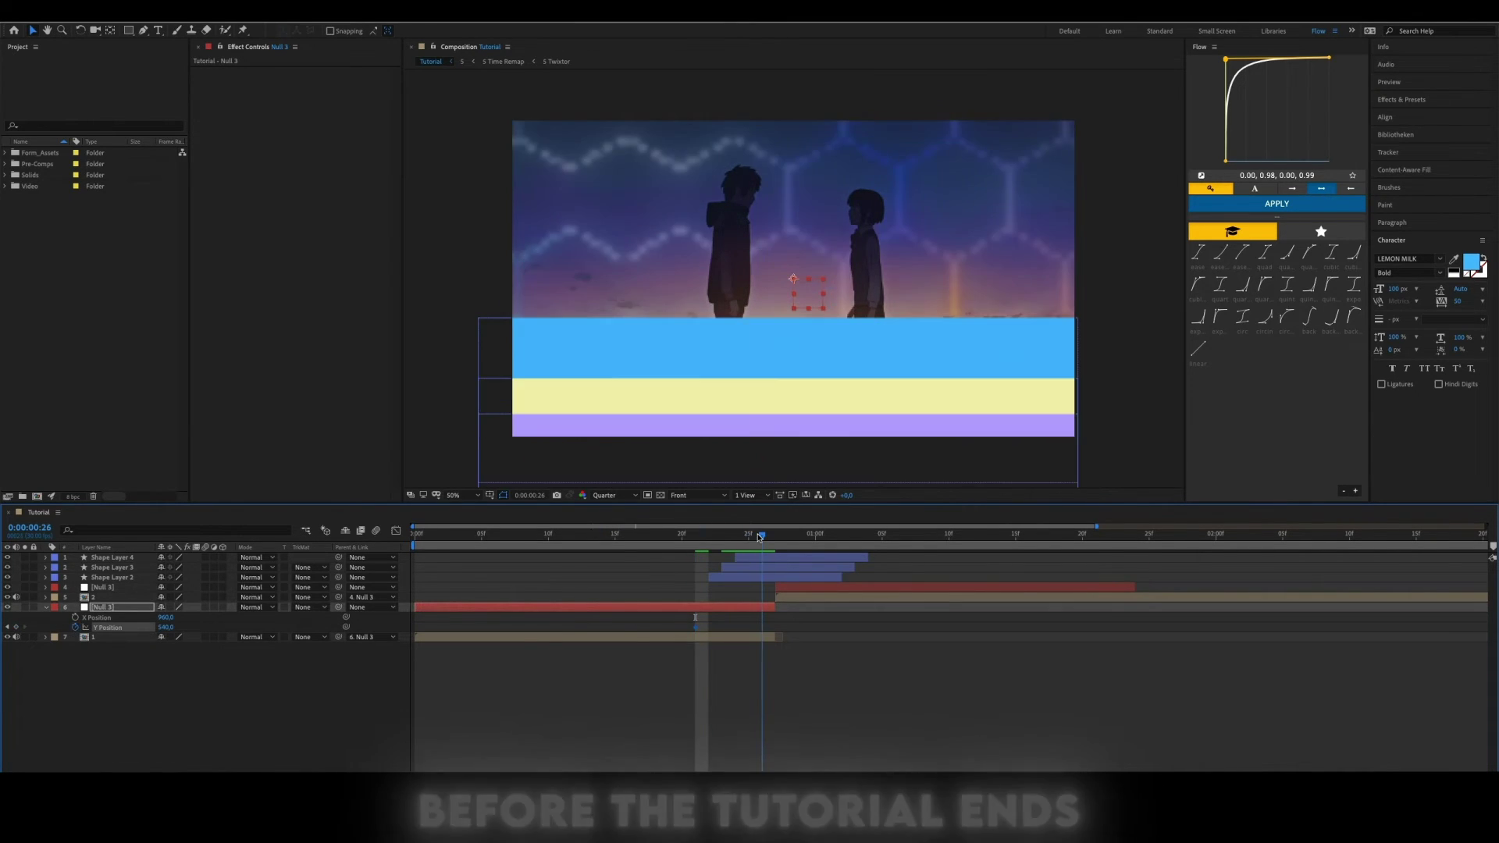
pyautogui.click(748, 557)
pyautogui.keyDown('shift'); pyautogui.click(748, 577); pyautogui.keyUp('shift')
pyautogui.click(109, 608)
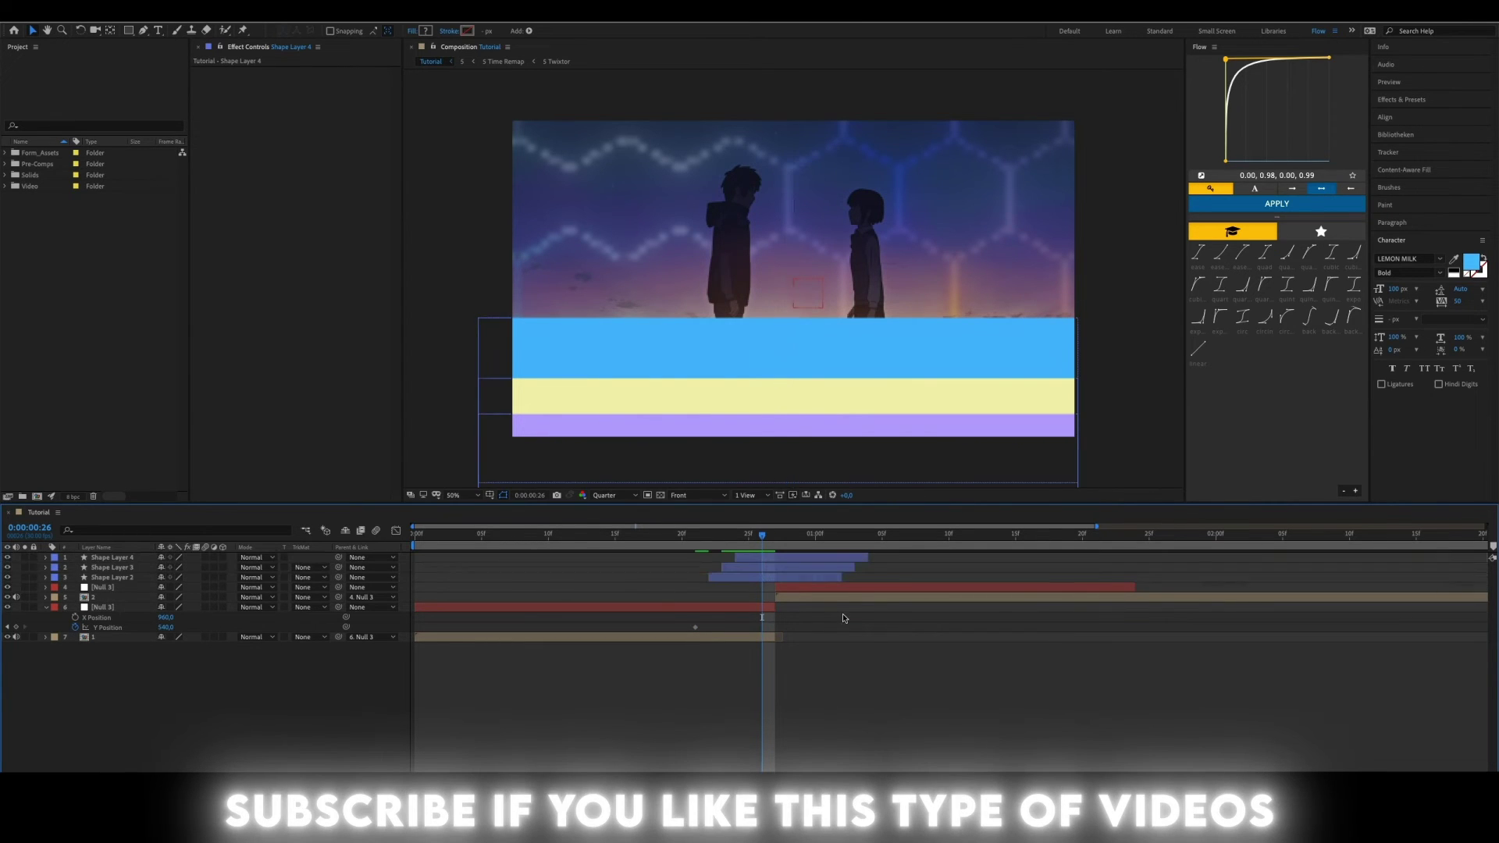
pyautogui.moveTo(185, 628); pyautogui.dragTo(63, 623)
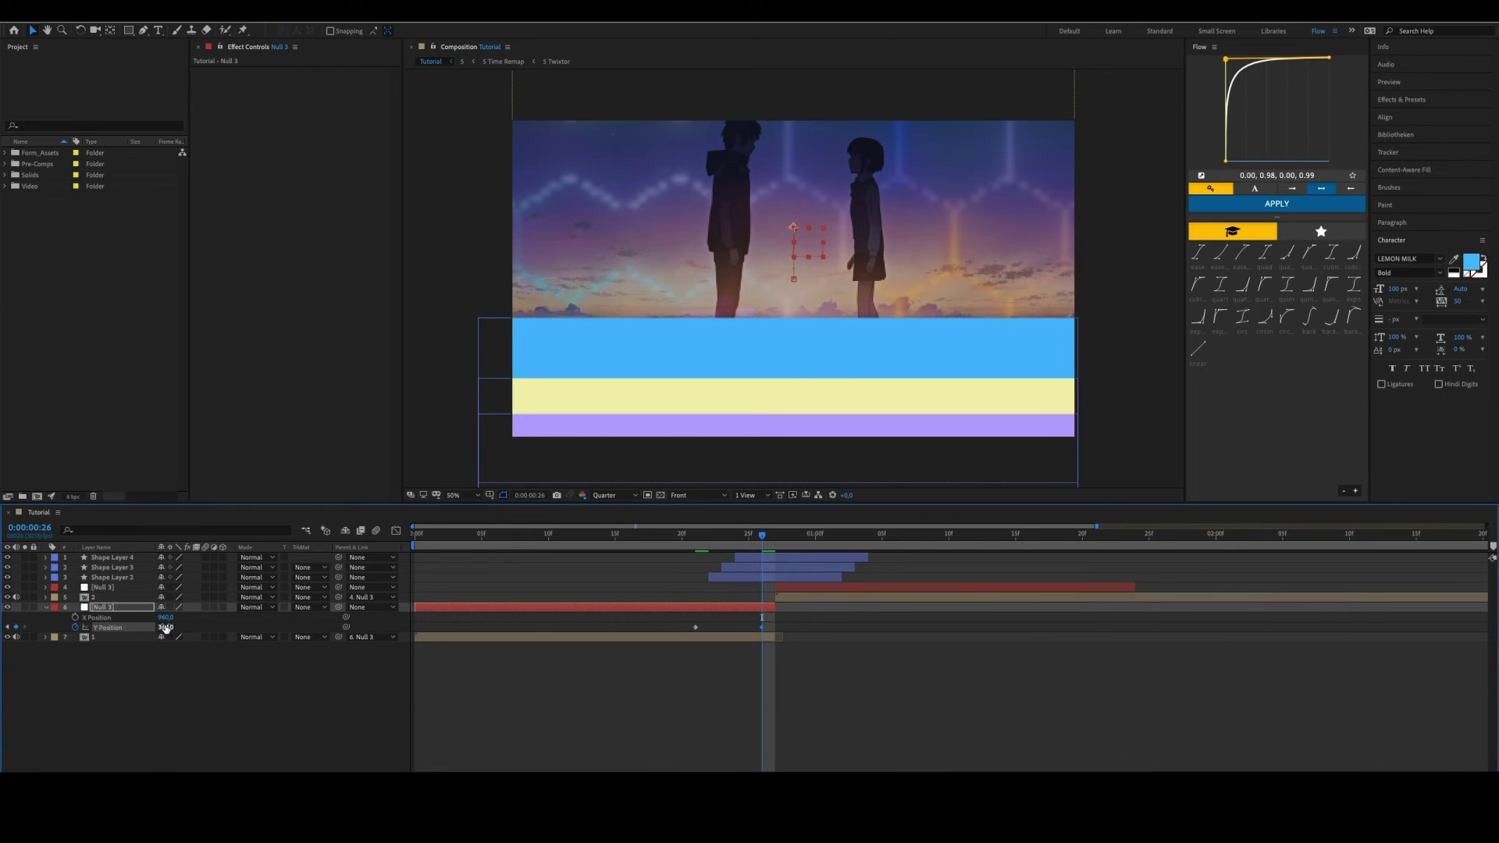
pyautogui.moveTo(174, 627); pyautogui.dragTo(162, 628)
pyautogui.moveTo(763, 630); pyautogui.dragTo(777, 630)
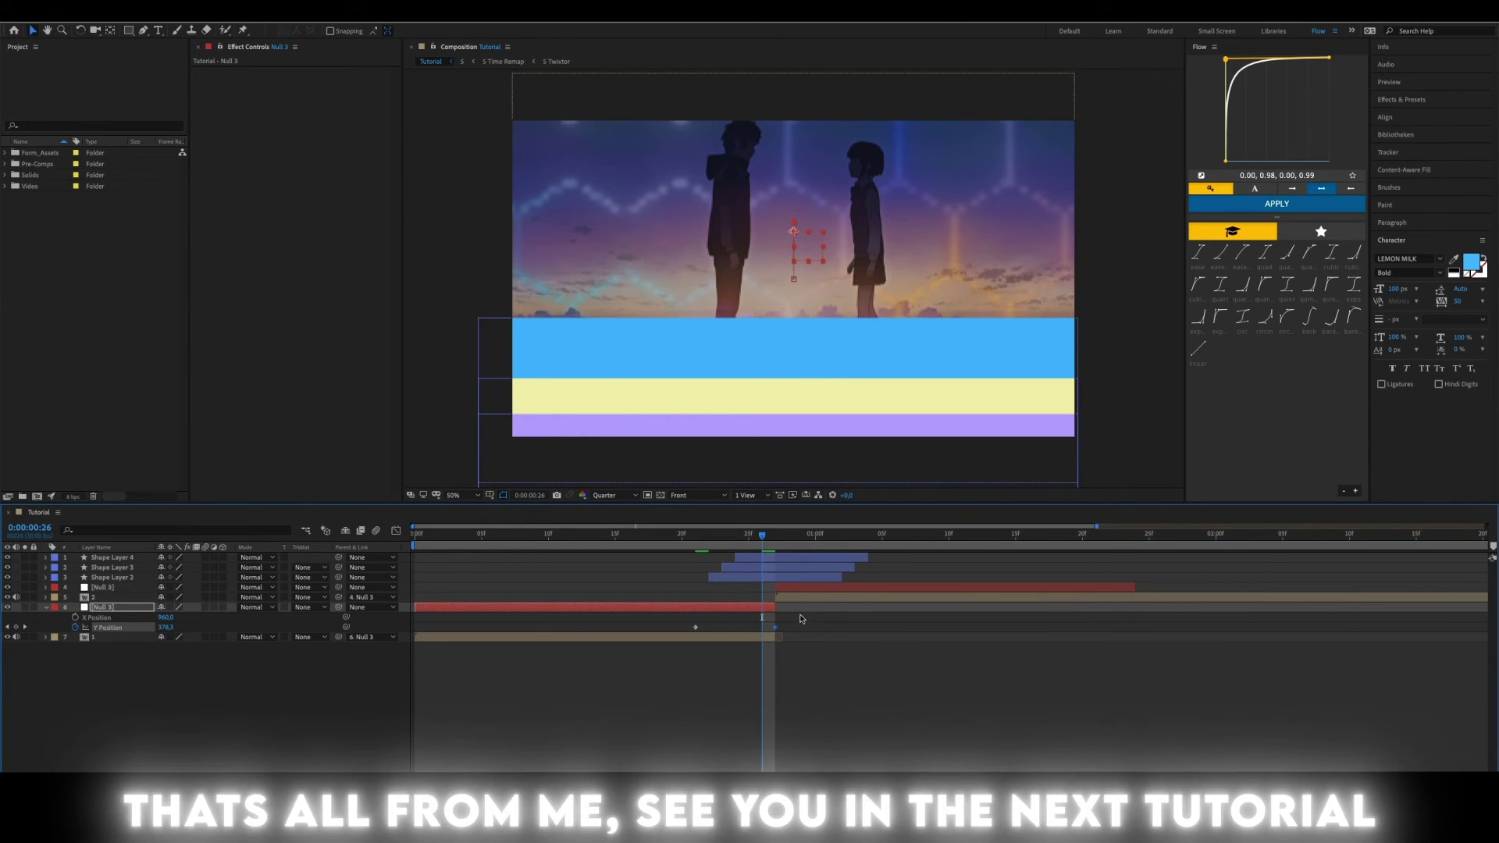
pyautogui.press('F9')
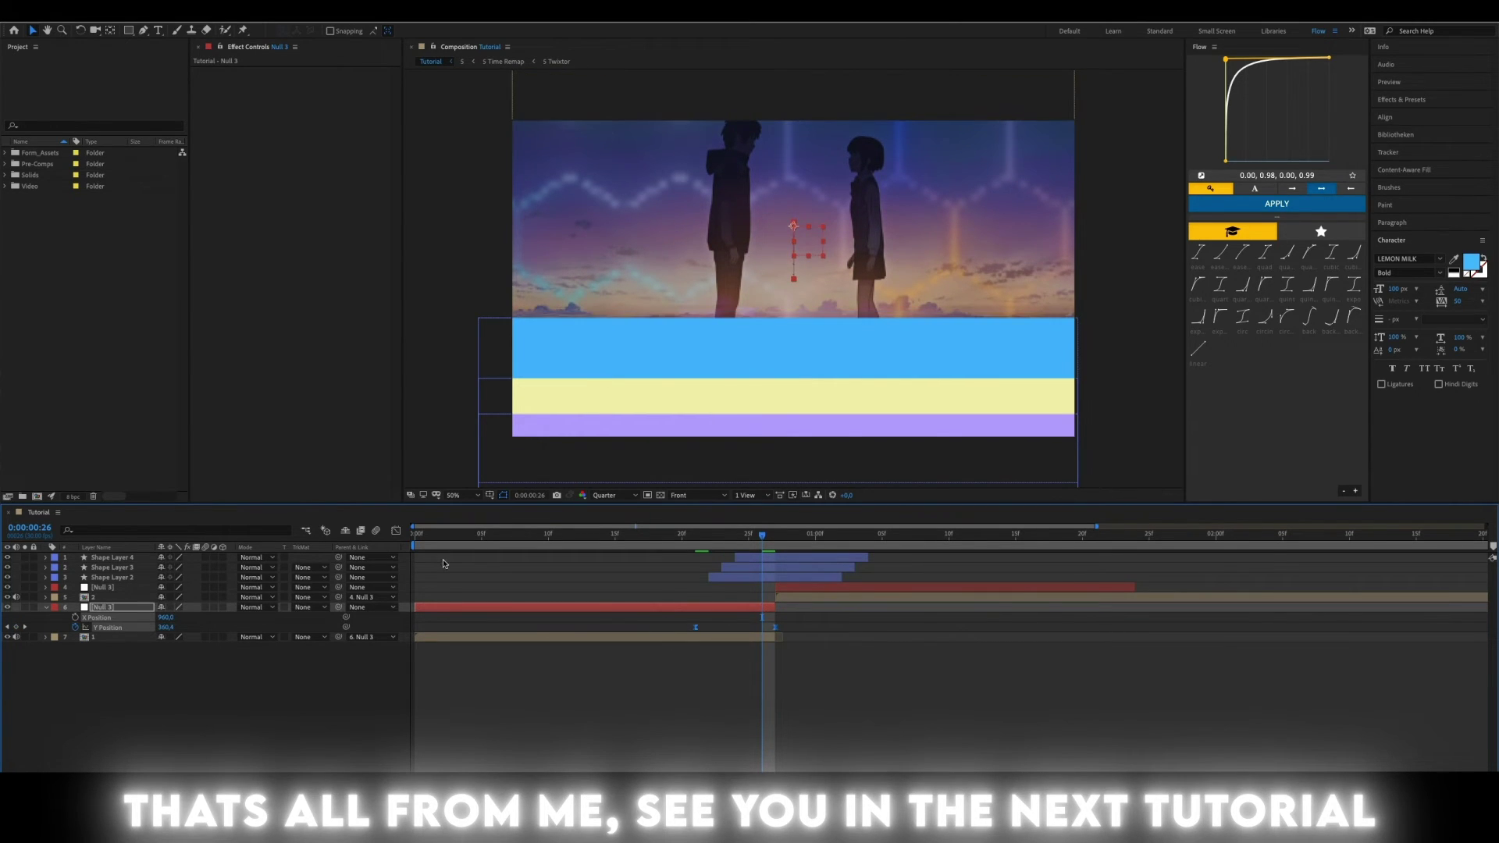
# In the value graph, drag the null's Y Position bezier handles for a steep eased drop.
pyautogui.click(396, 531)
pyautogui.rightClick(827, 664)
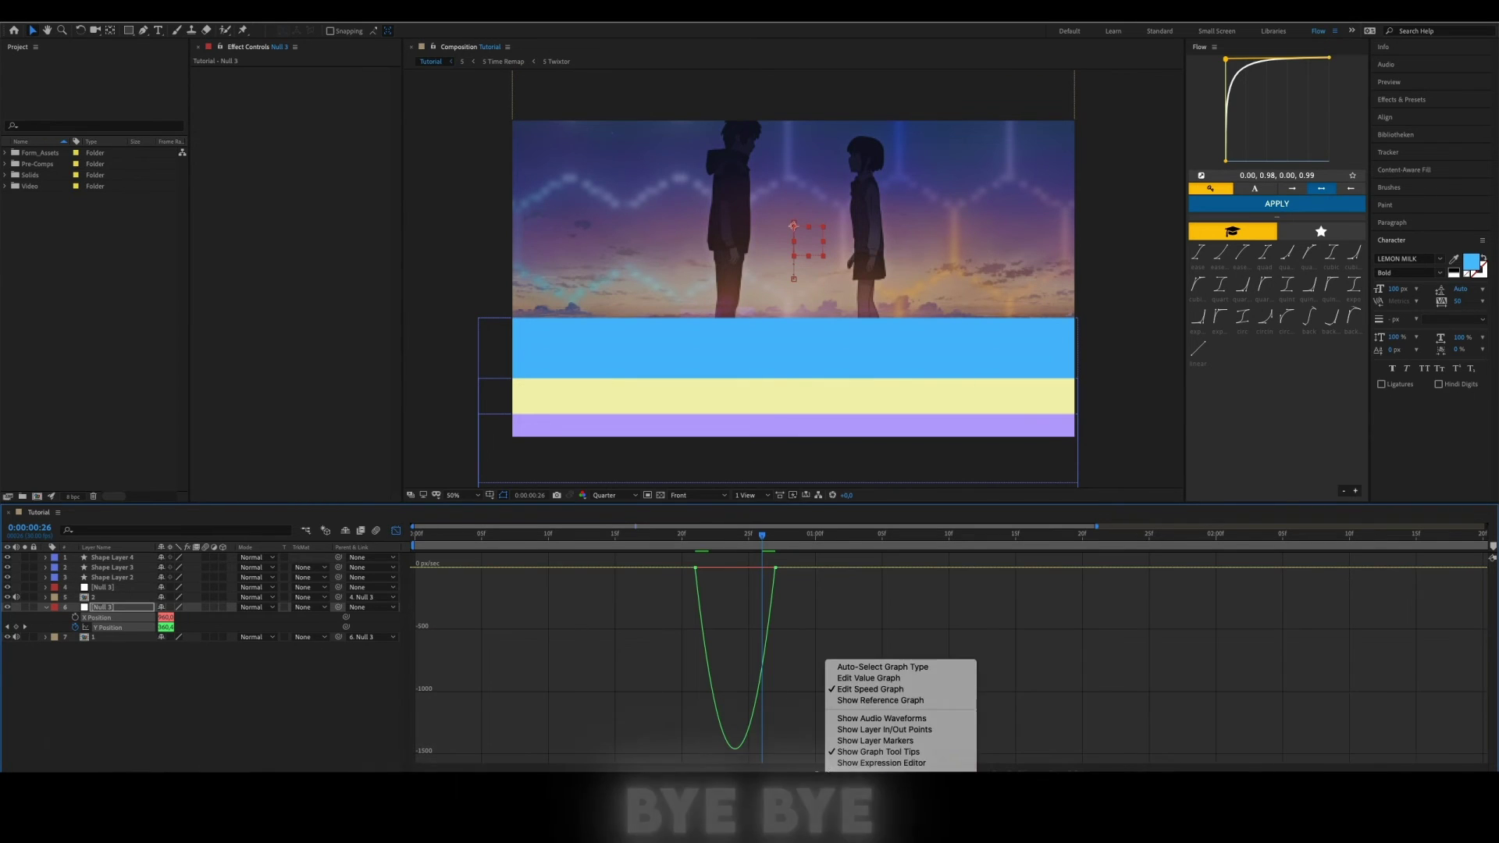
pyautogui.click(875, 677)
pyautogui.click(110, 627)
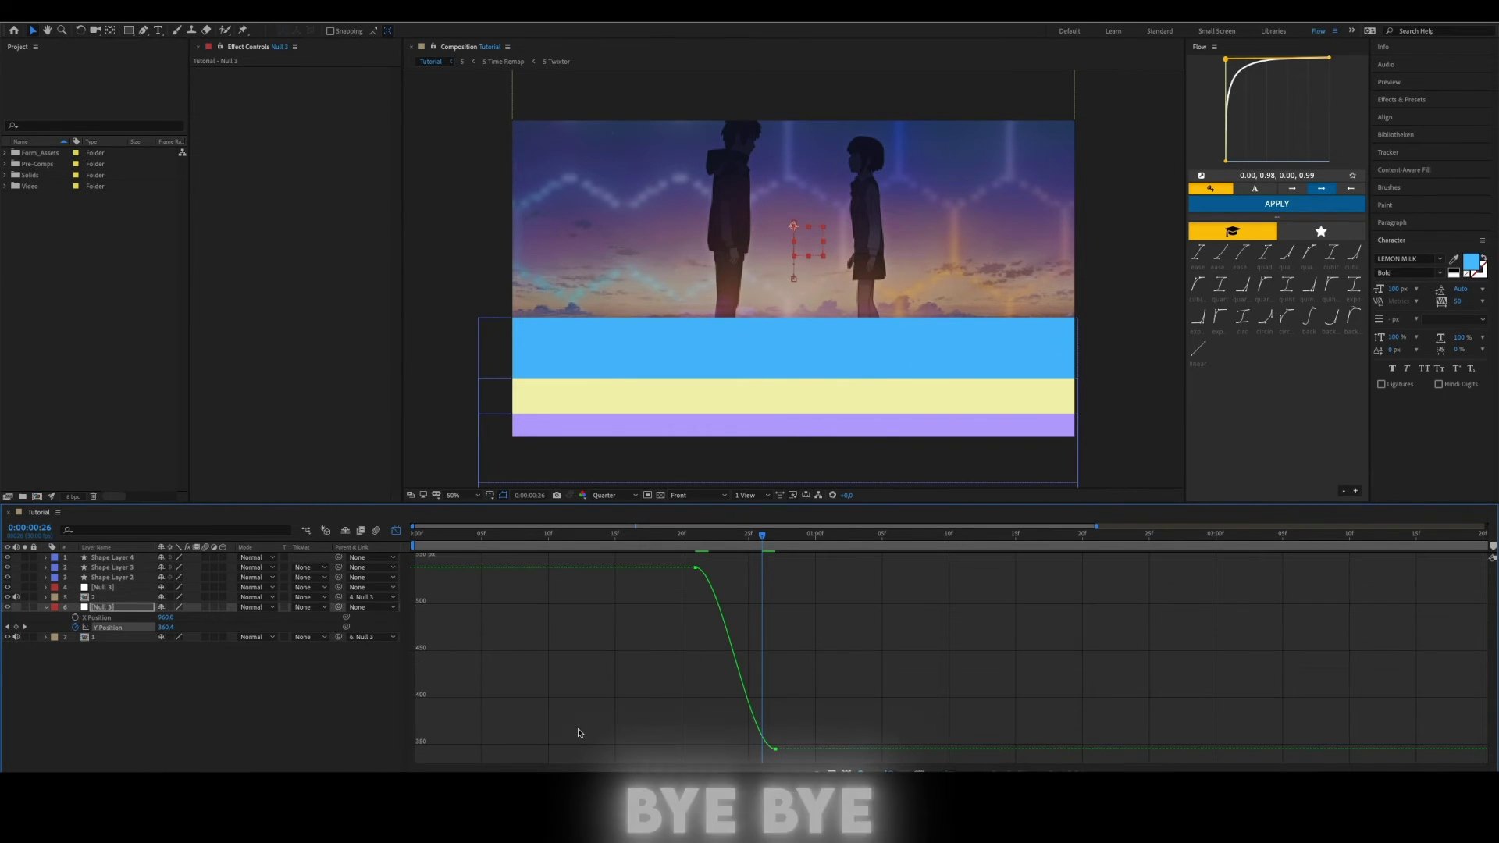
pyautogui.click(861, 771)
pyautogui.click(426, 771)
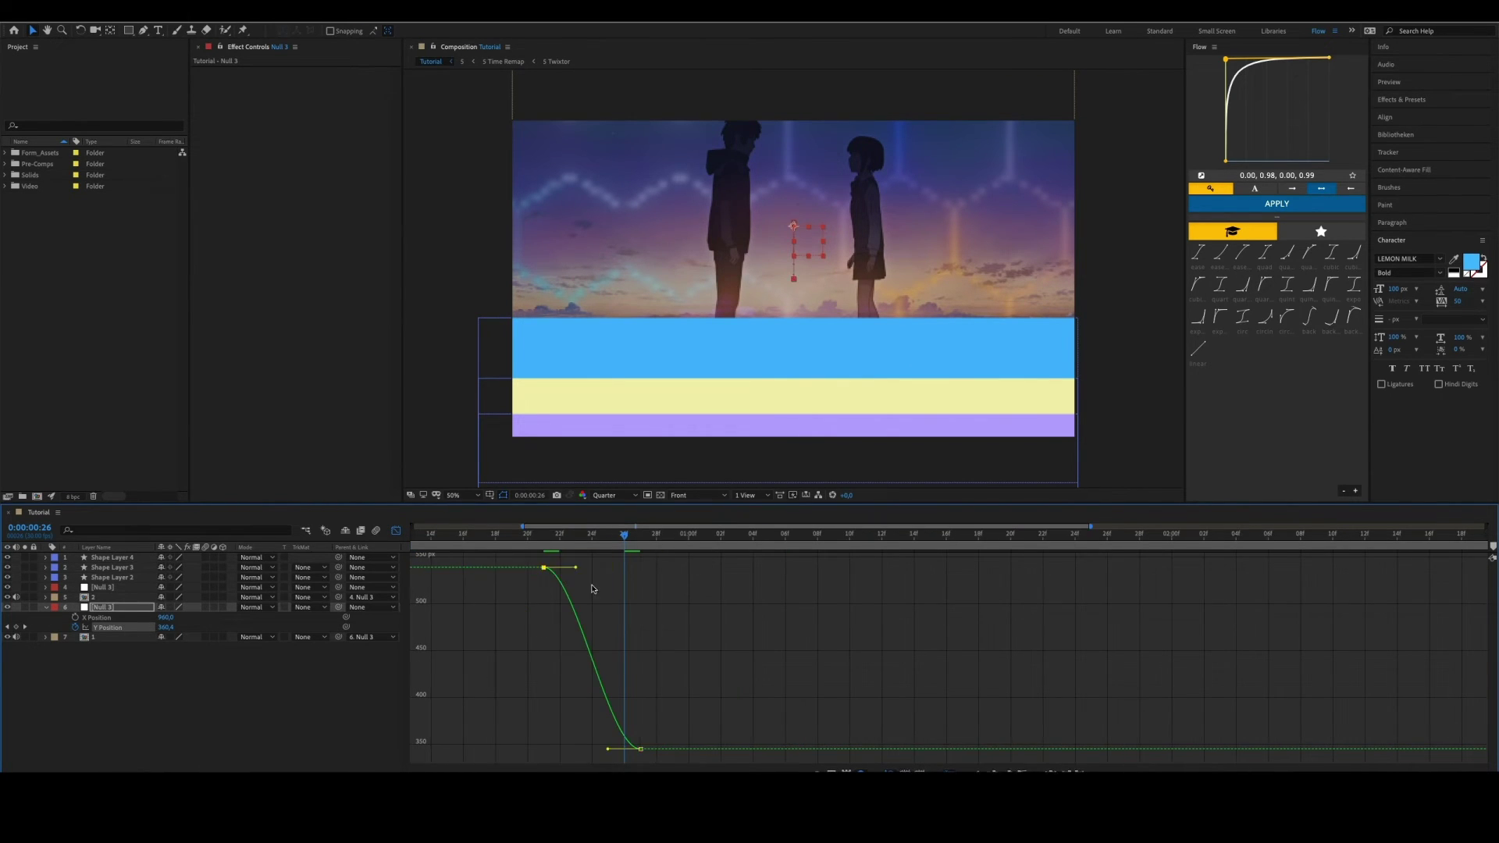
pyautogui.hscroll(-5, 745, 579)
pyautogui.moveTo(786, 572); pyautogui.dragTo(845, 573)
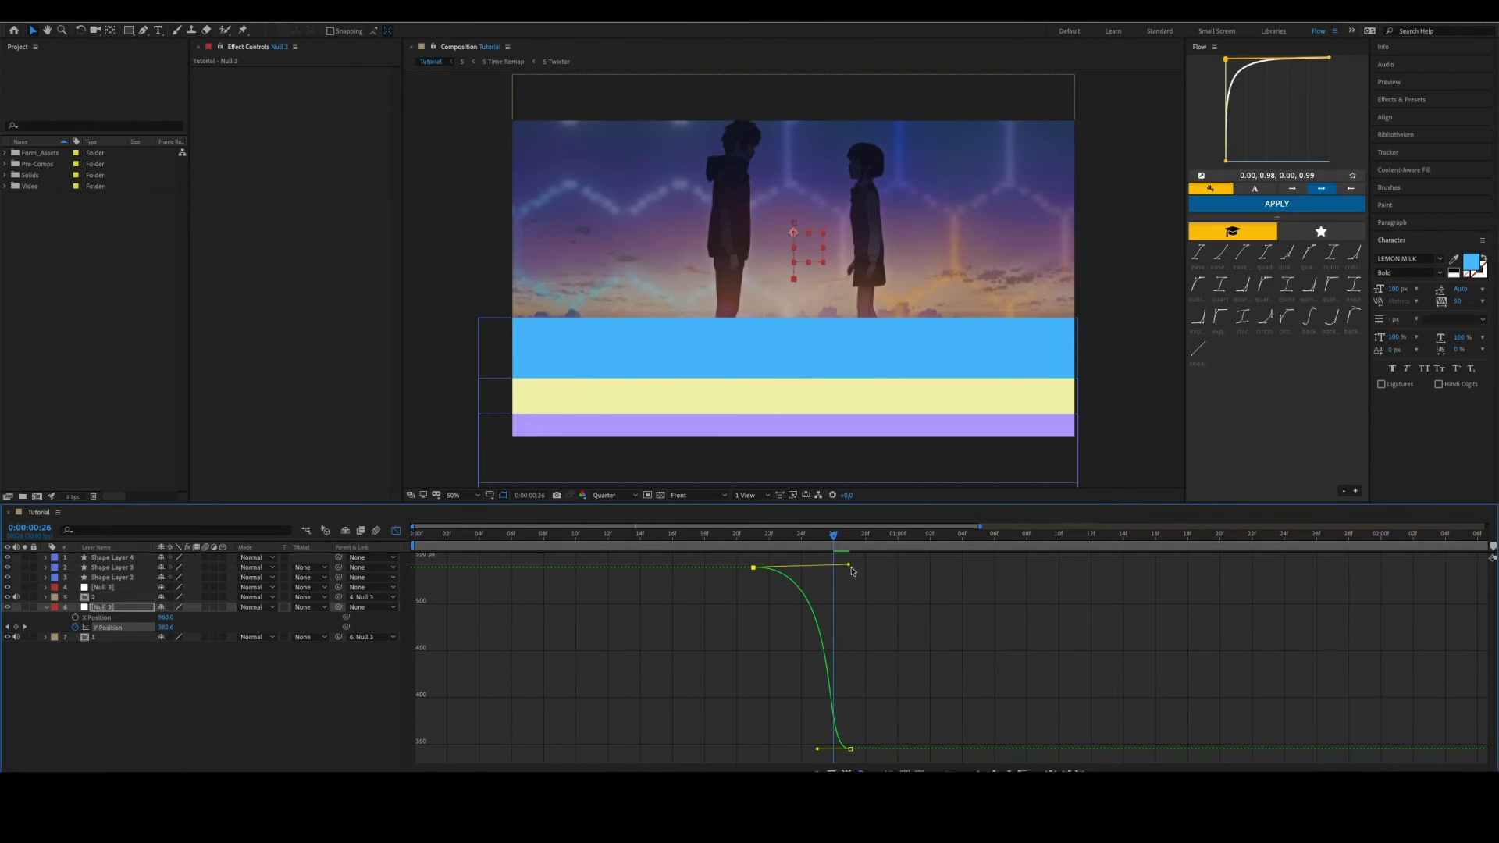
pyautogui.moveTo(818, 750); pyautogui.dragTo(903, 659)
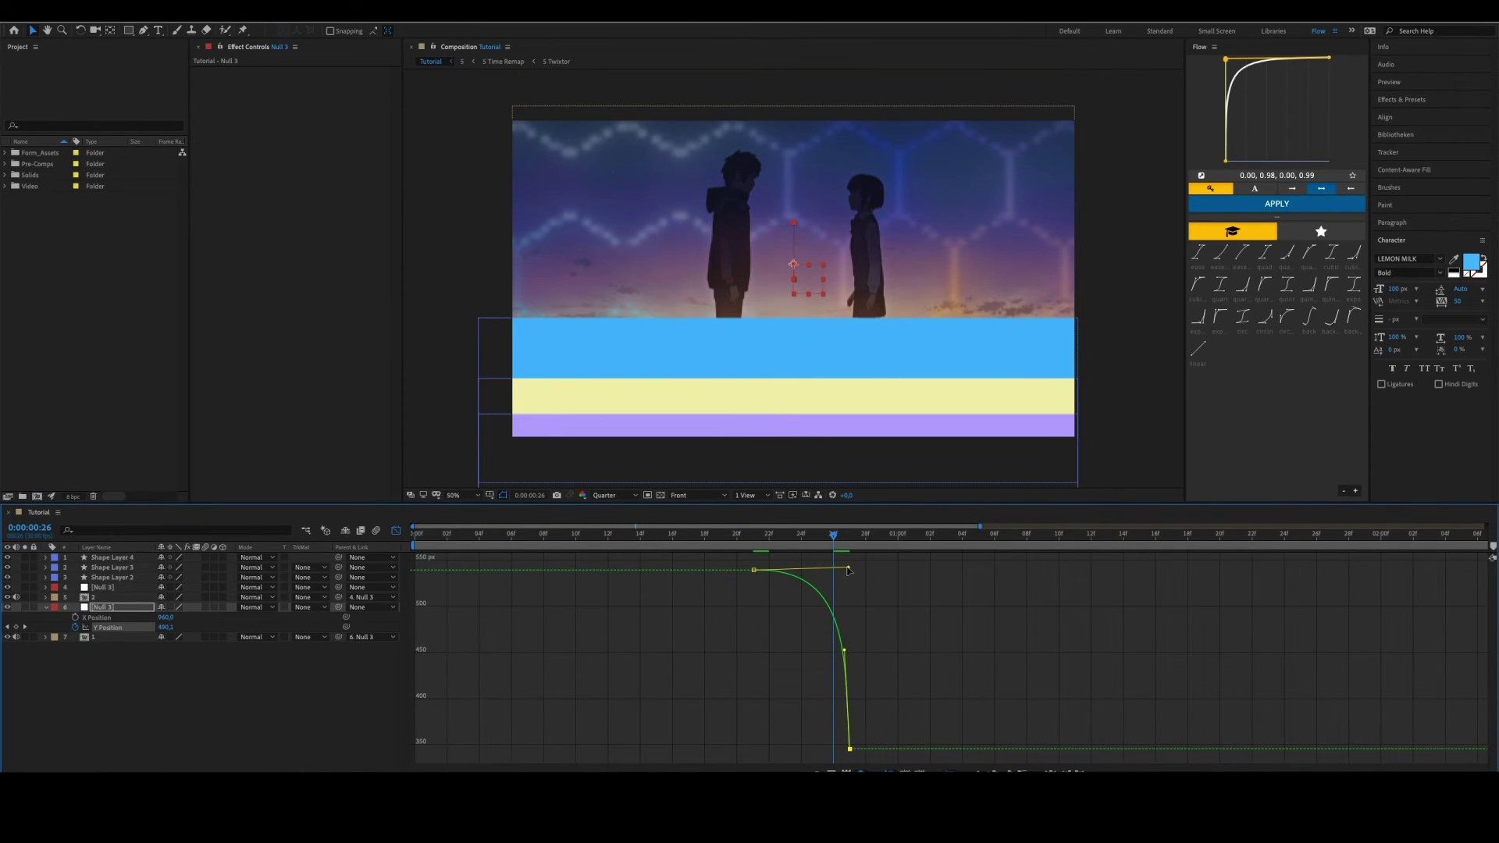
pyautogui.moveTo(836, 535)
pyautogui.mouseDown()
pyautogui.moveTo(893, 552)
pyautogui.moveTo(849, 552)
pyautogui.mouseUp()
# Select Null 3 and separate its Position into X and Y dimensions.
pyautogui.hotkey('shift', 'F3')
pyautogui.click(779, 598)
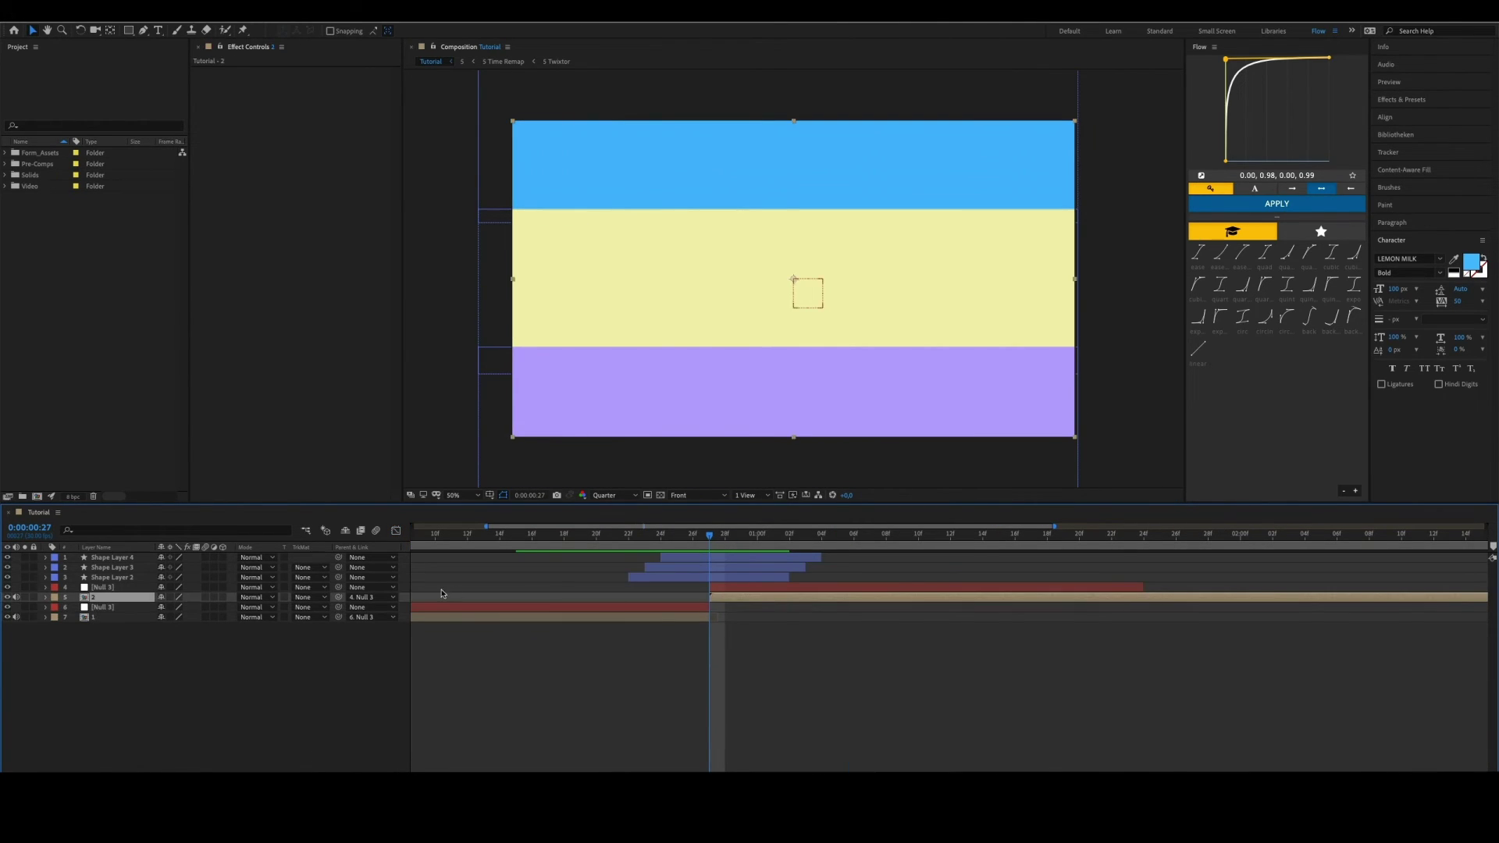
pyautogui.click(743, 586)
pyautogui.press('p')
pyautogui.rightClick(127, 598)
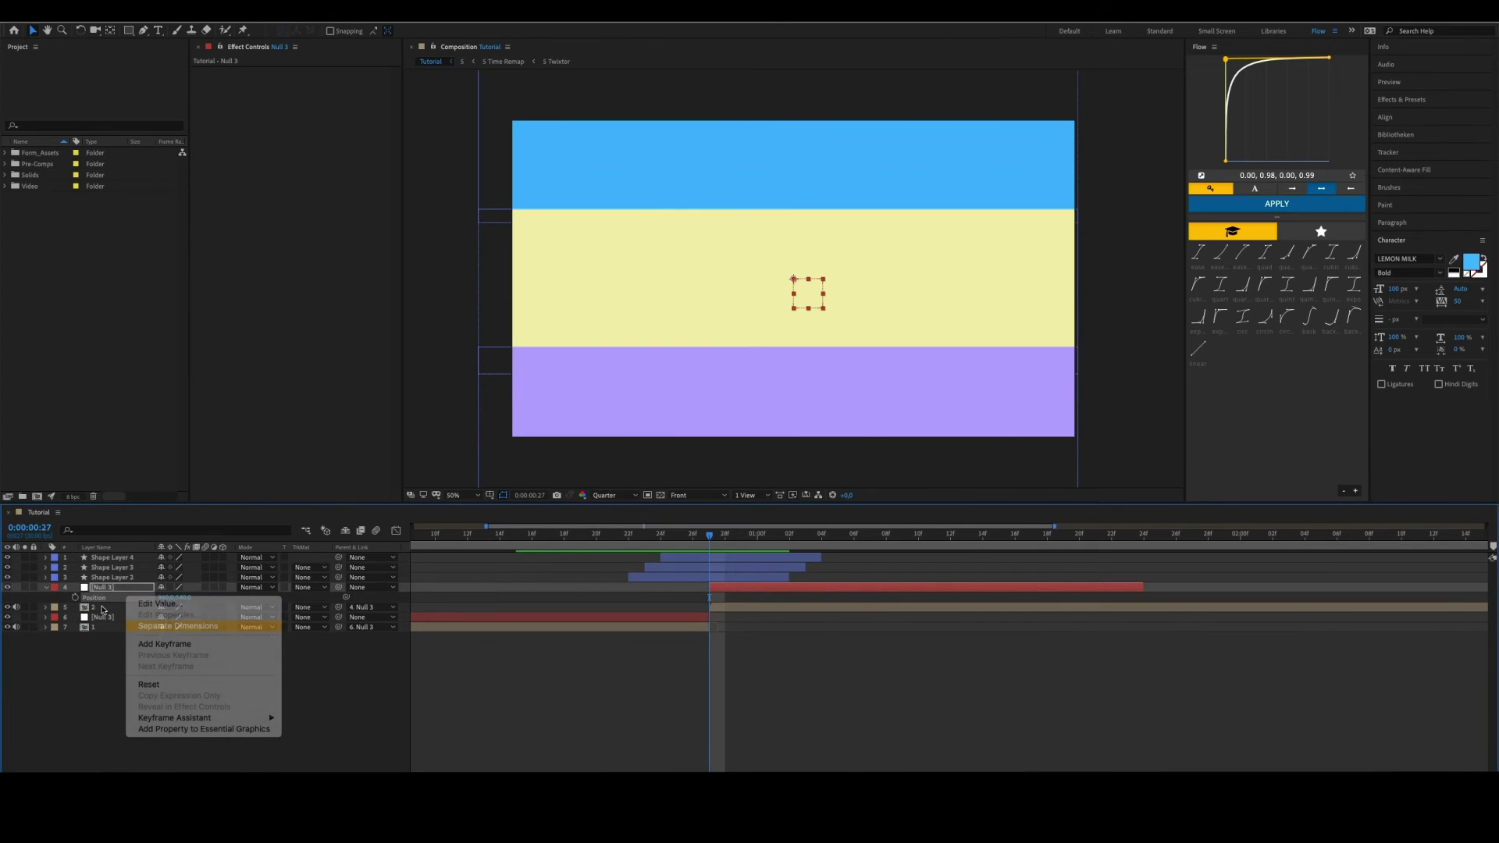
pyautogui.click(178, 626)
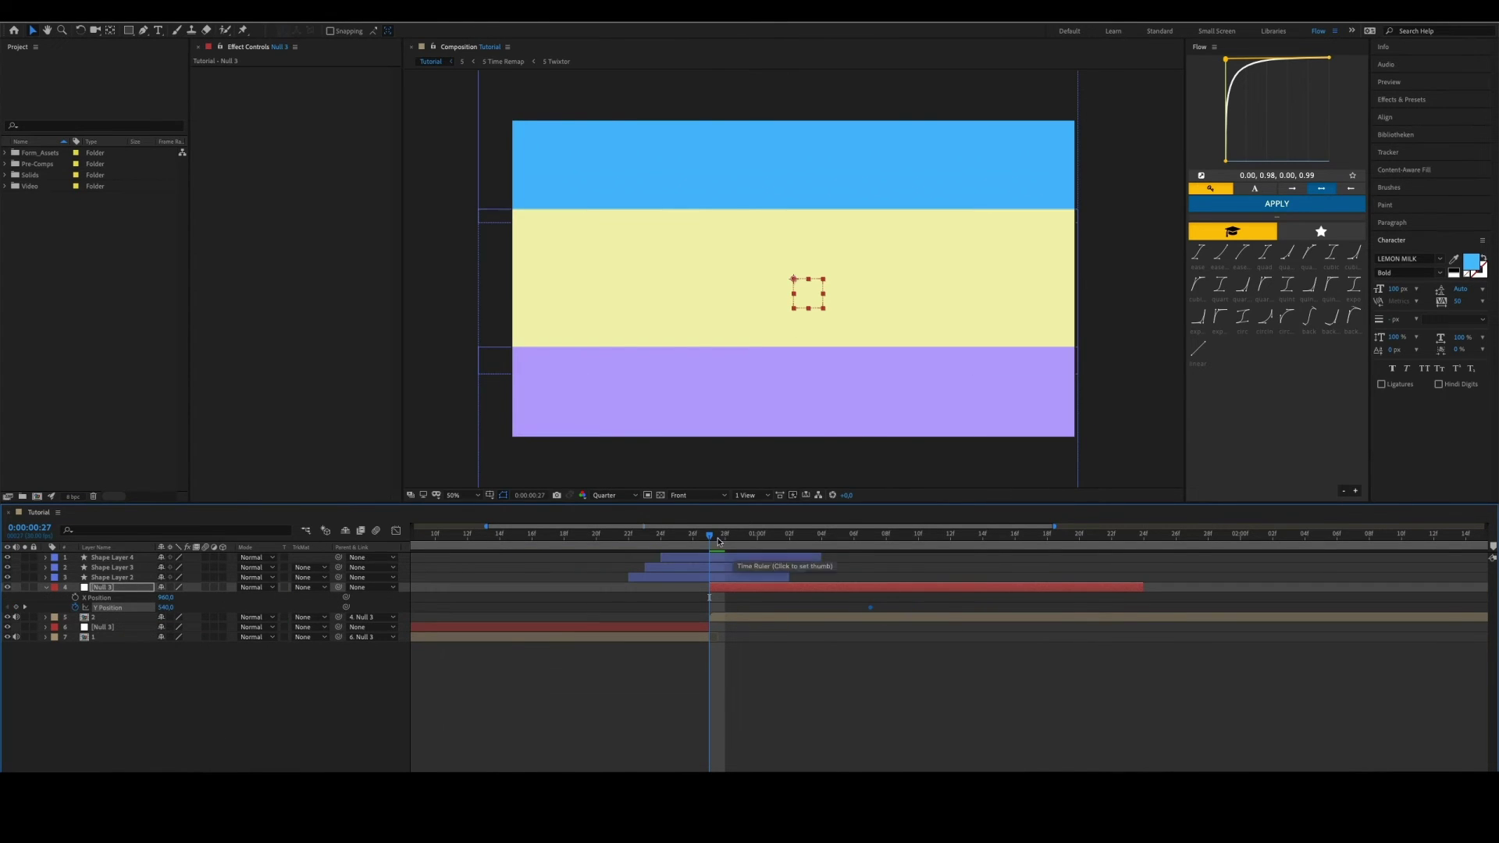
# Set Null 3's Y Position to 630 and retime its two Y keyframes to the layer start.
pyautogui.press('space')
pyautogui.moveTo(165, 606); pyautogui.dragTo(492, 609)
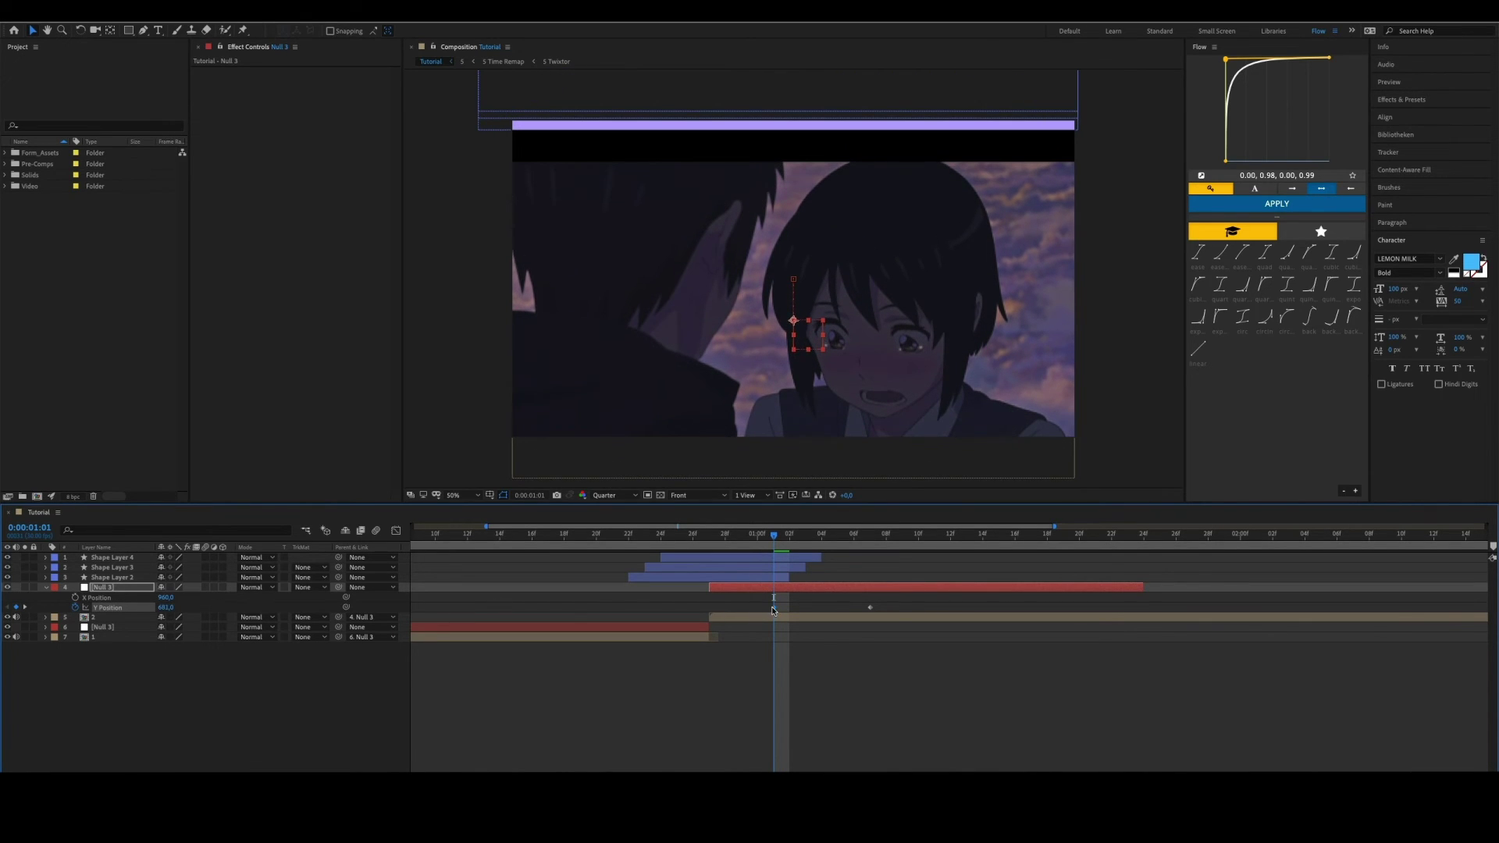
pyautogui.moveTo(773, 609); pyautogui.dragTo(722, 614)
pyautogui.moveTo(842, 613); pyautogui.dragTo(812, 615)
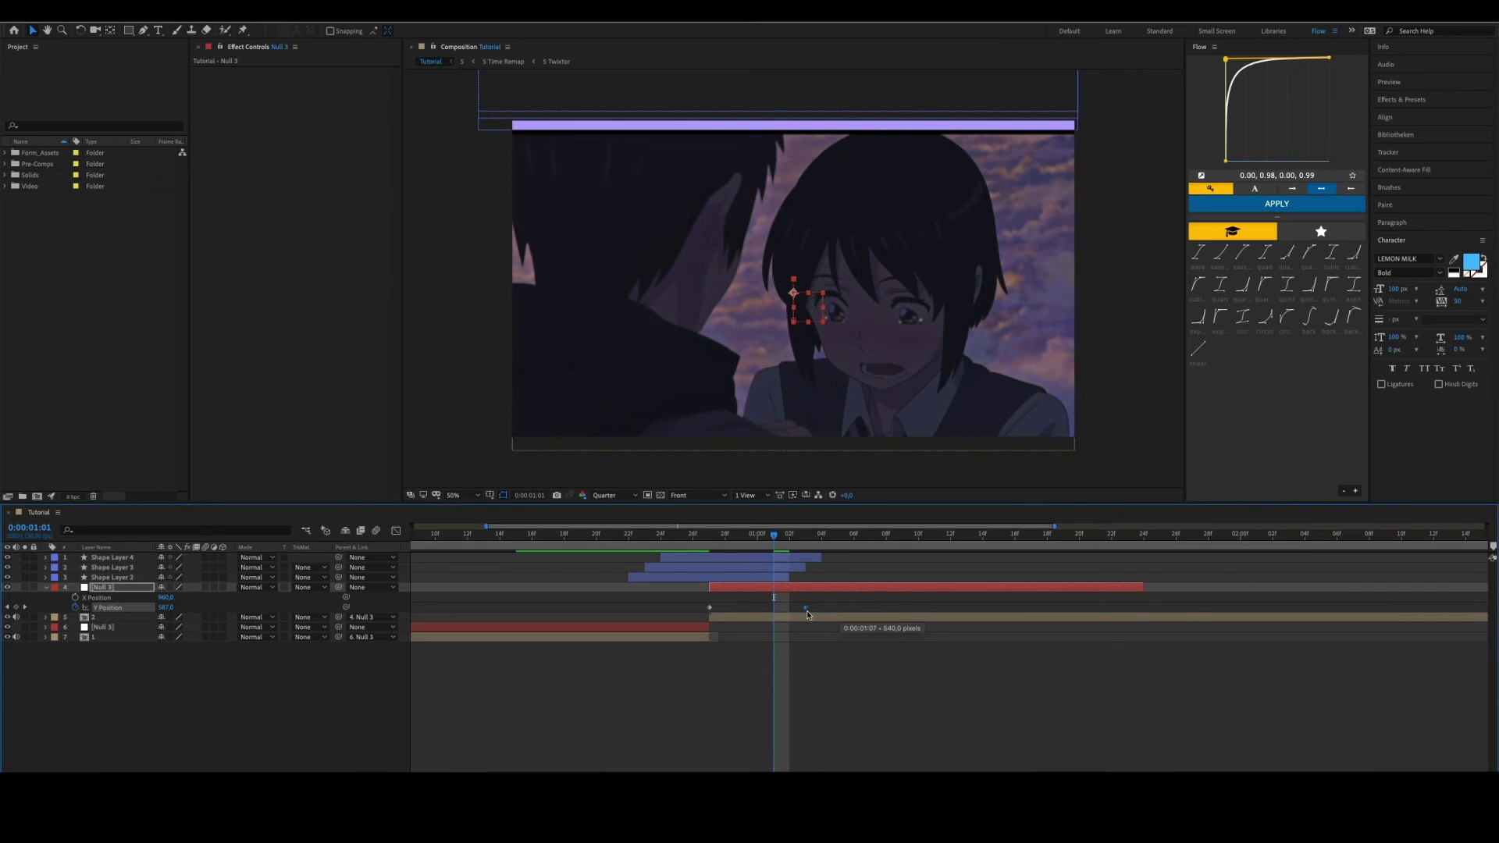
pyautogui.keyDown('shift'); pyautogui.click(709, 608); pyautogui.keyUp('shift')
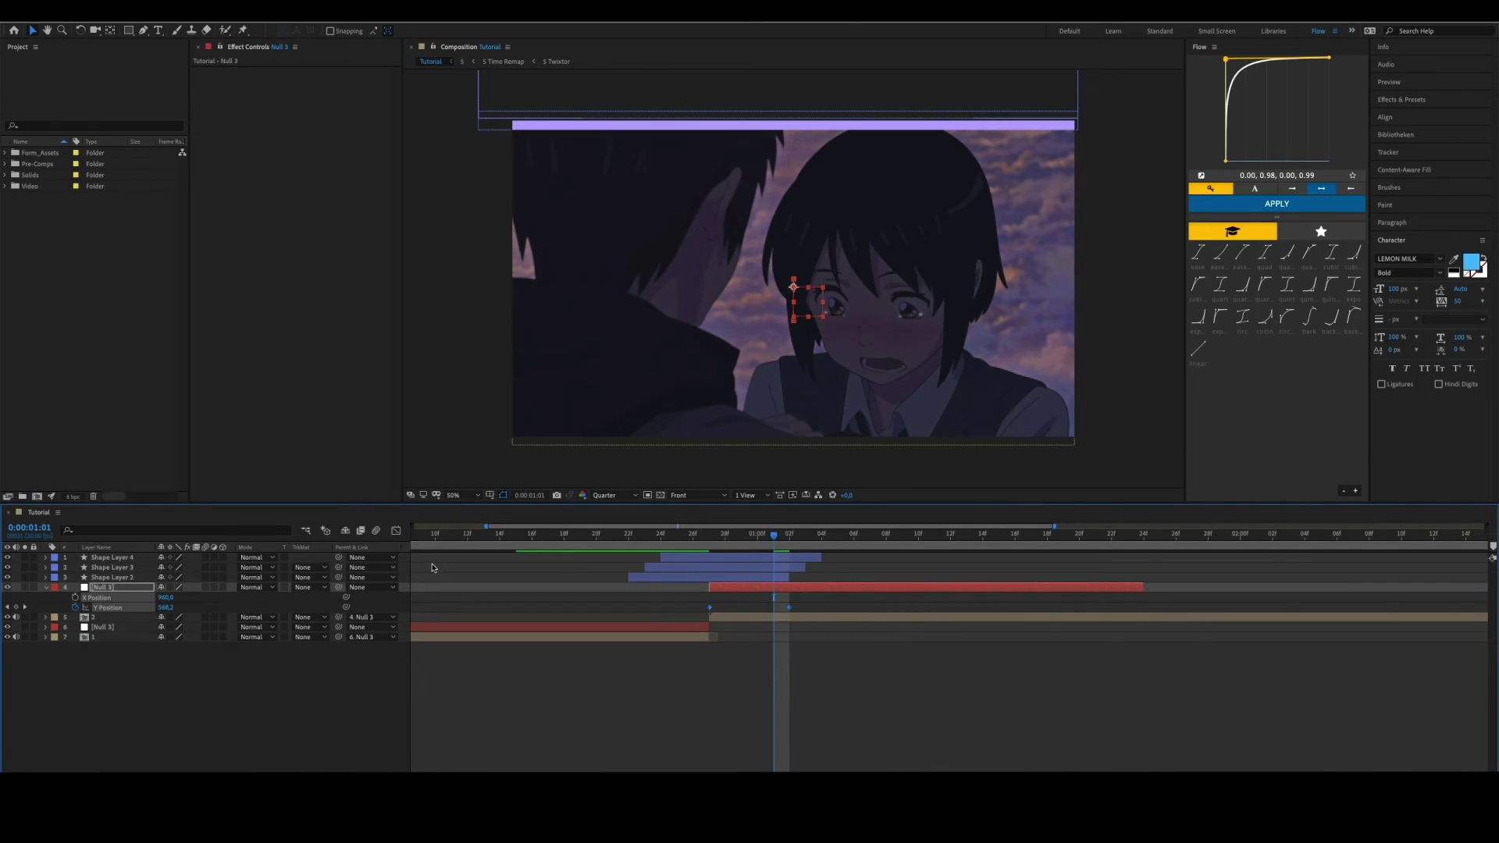
pyautogui.click(395, 530)
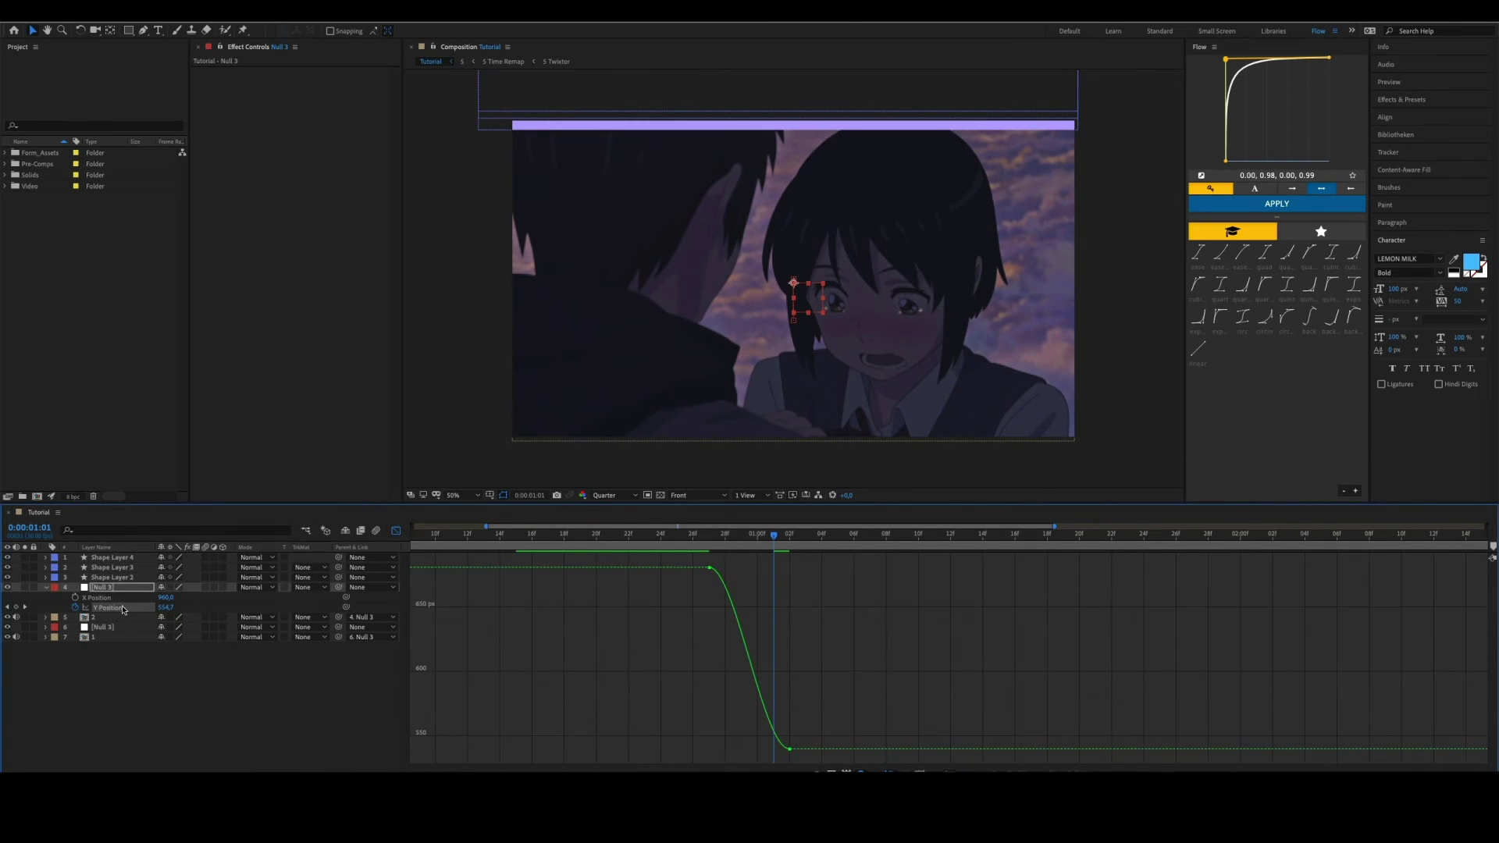
# Zoom into Null 3's Y Position curve and pull the ease handle for a sharp start.
pyautogui.press('=')
pyautogui.moveTo(672, 567); pyautogui.dragTo(606, 673)
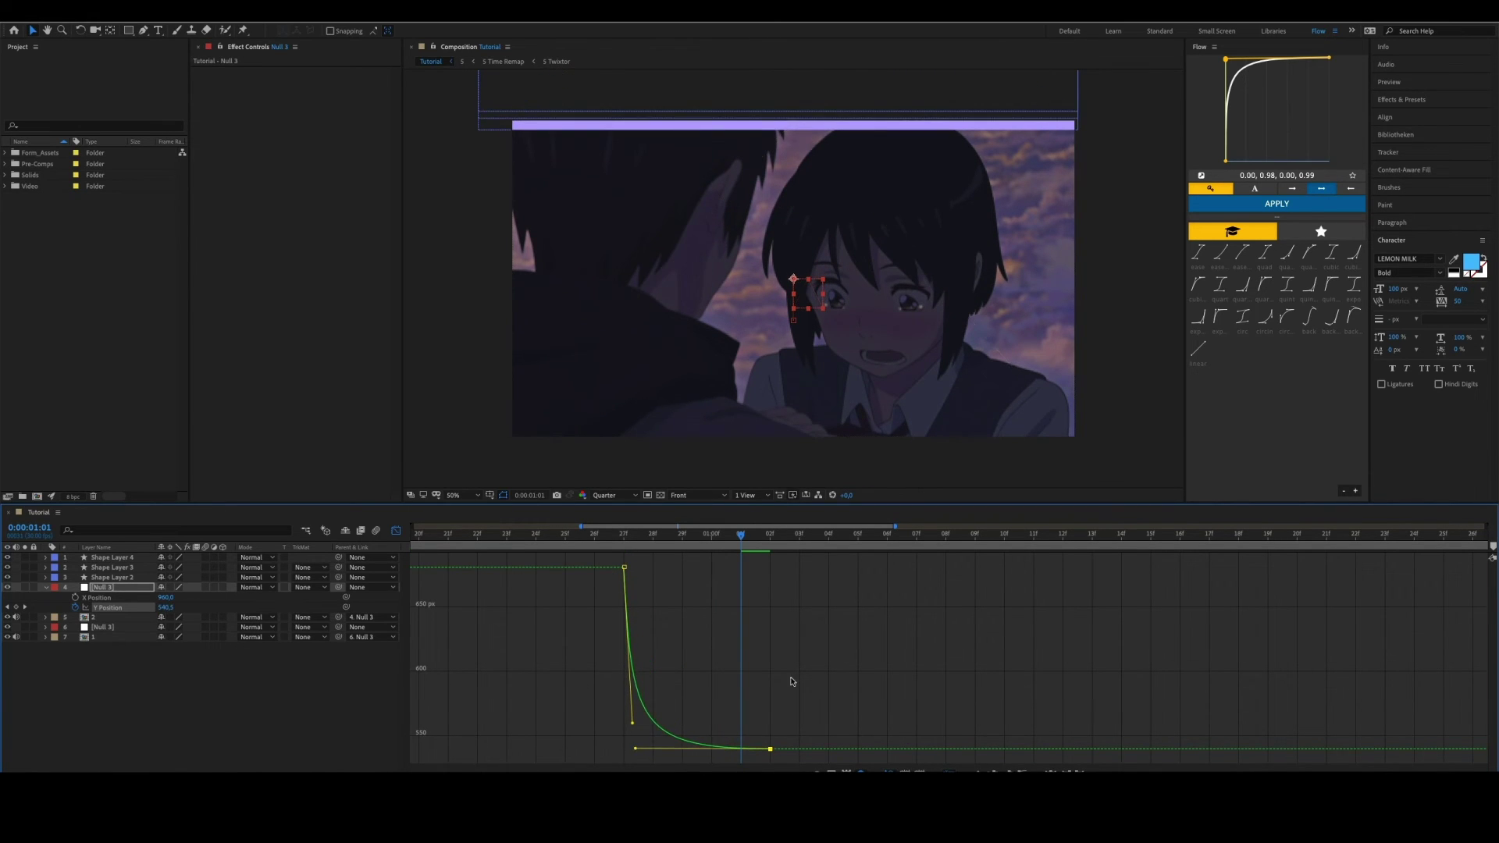
pyautogui.hscroll(-2, 794, 683)
pyautogui.click(796, 539)
pyautogui.press('space')
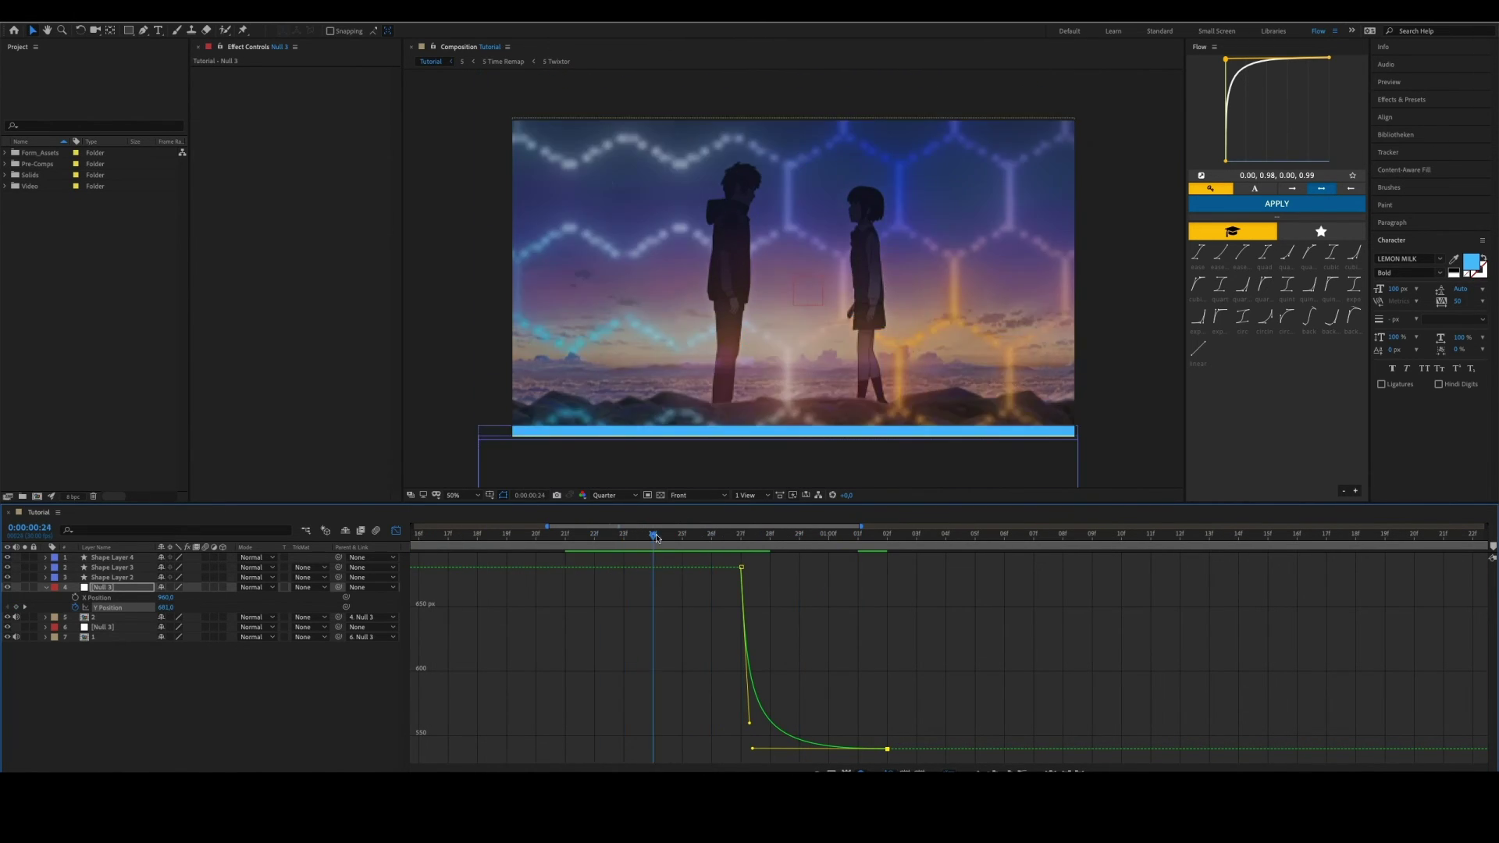
pyautogui.press('space')
pyautogui.moveTo(793, 538); pyautogui.dragTo(958, 557)
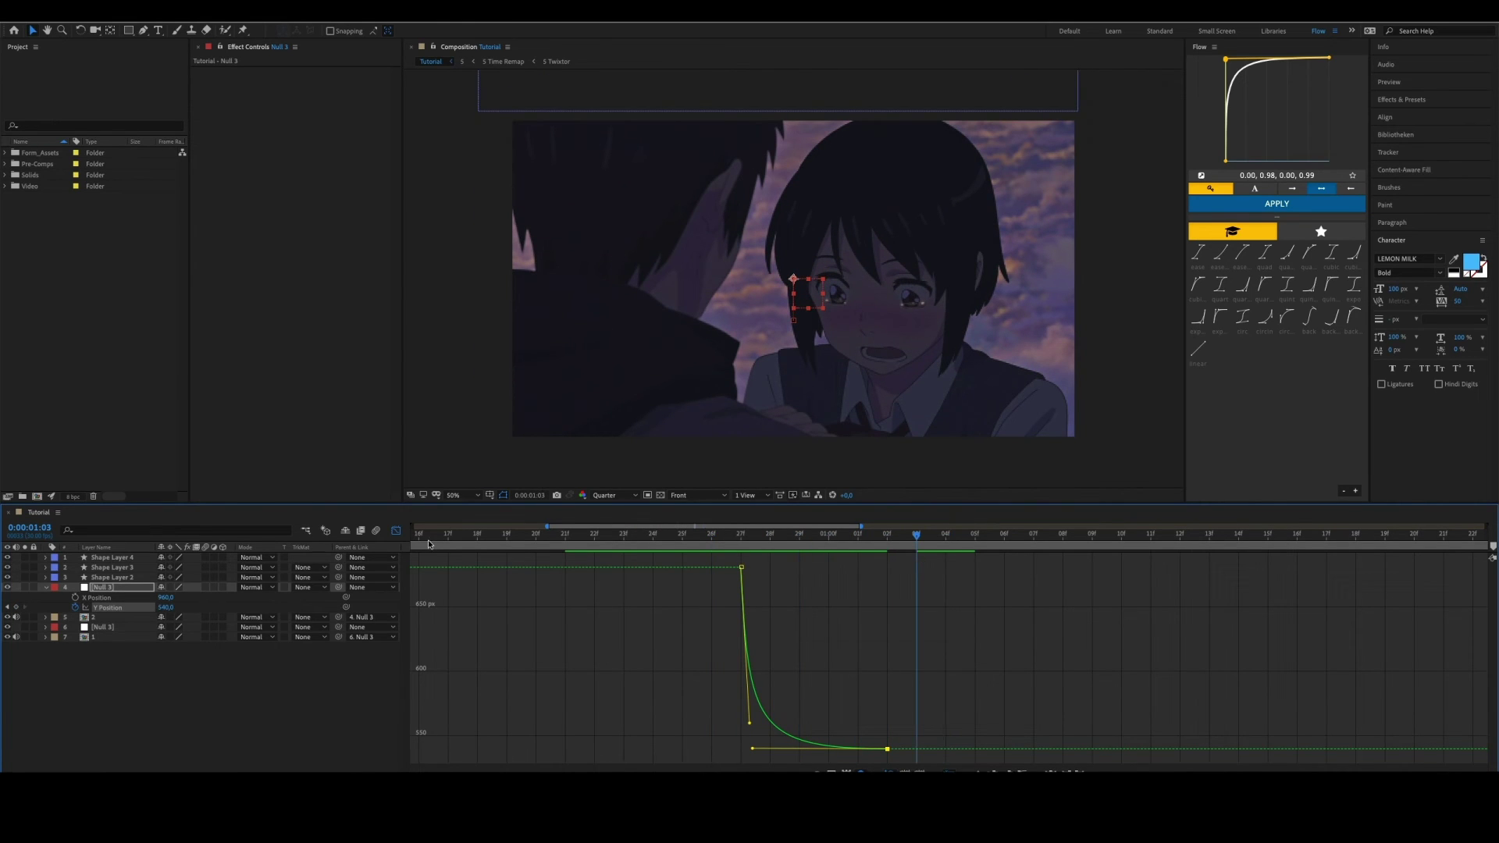
# Refine the Y Position bezier handles to steepen the drop, previewing around the cut.
pyautogui.click(396, 530)
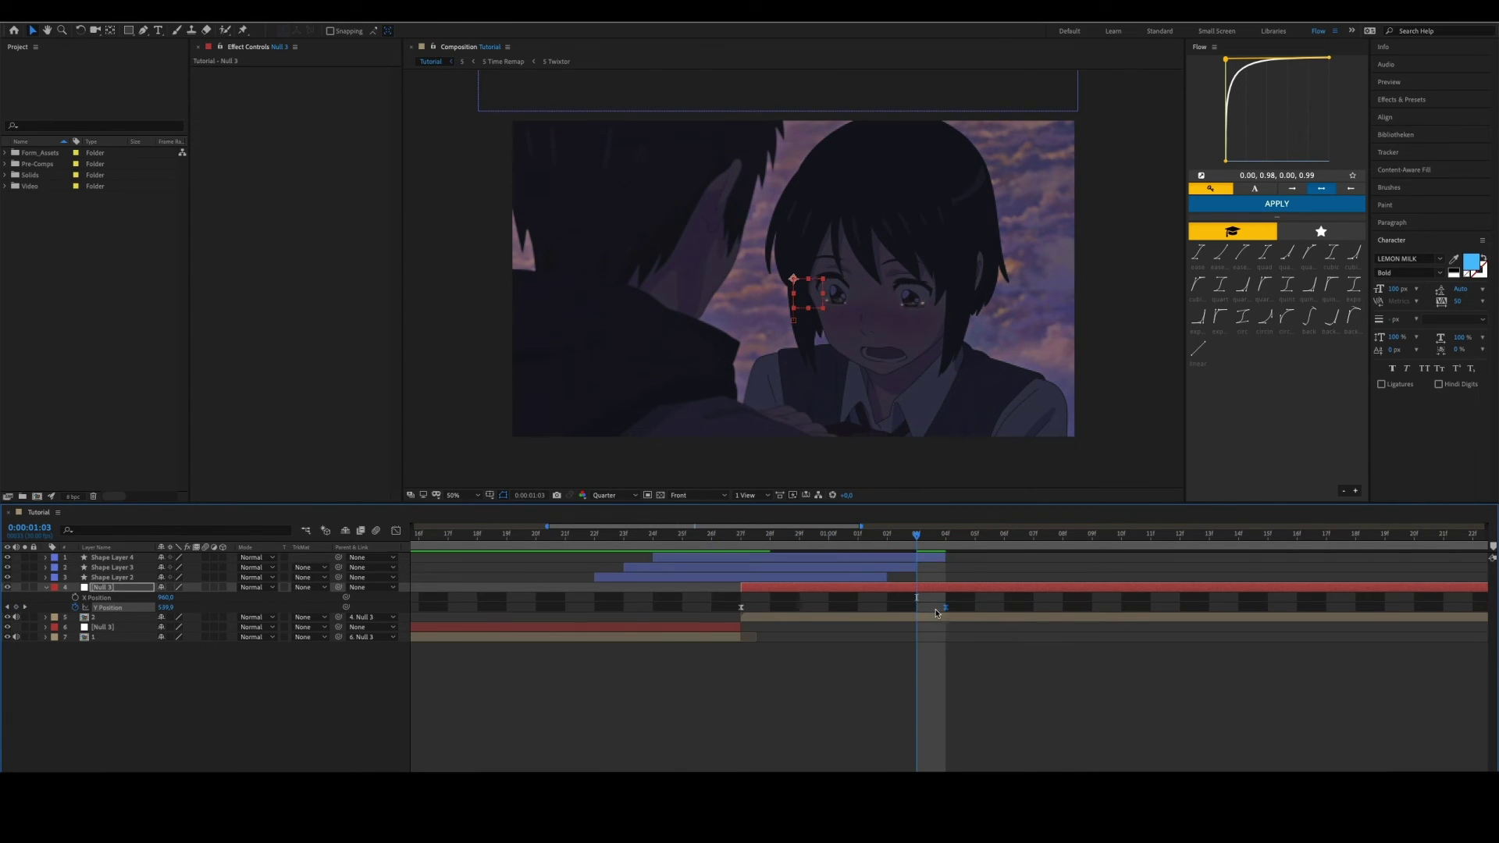
pyautogui.hotkey('shift', 'F3')
pyautogui.moveTo(753, 751)
pyautogui.mouseDown()
pyautogui.moveTo(771, 727)
pyautogui.moveTo(770, 748)
pyautogui.mouseUp()
pyautogui.moveTo(915, 534); pyautogui.dragTo(740, 539)
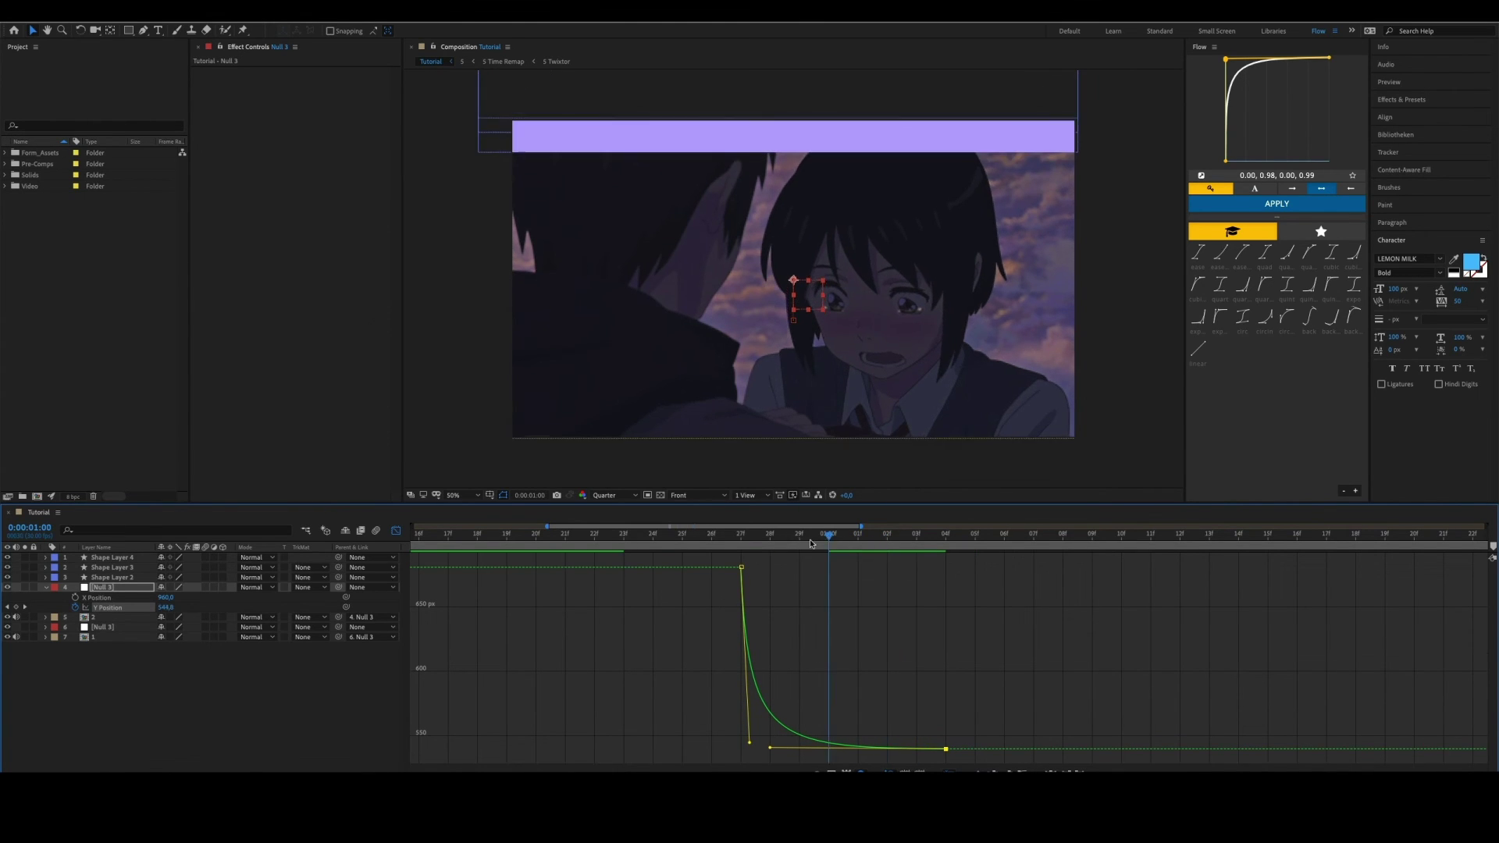
pyautogui.press('space')
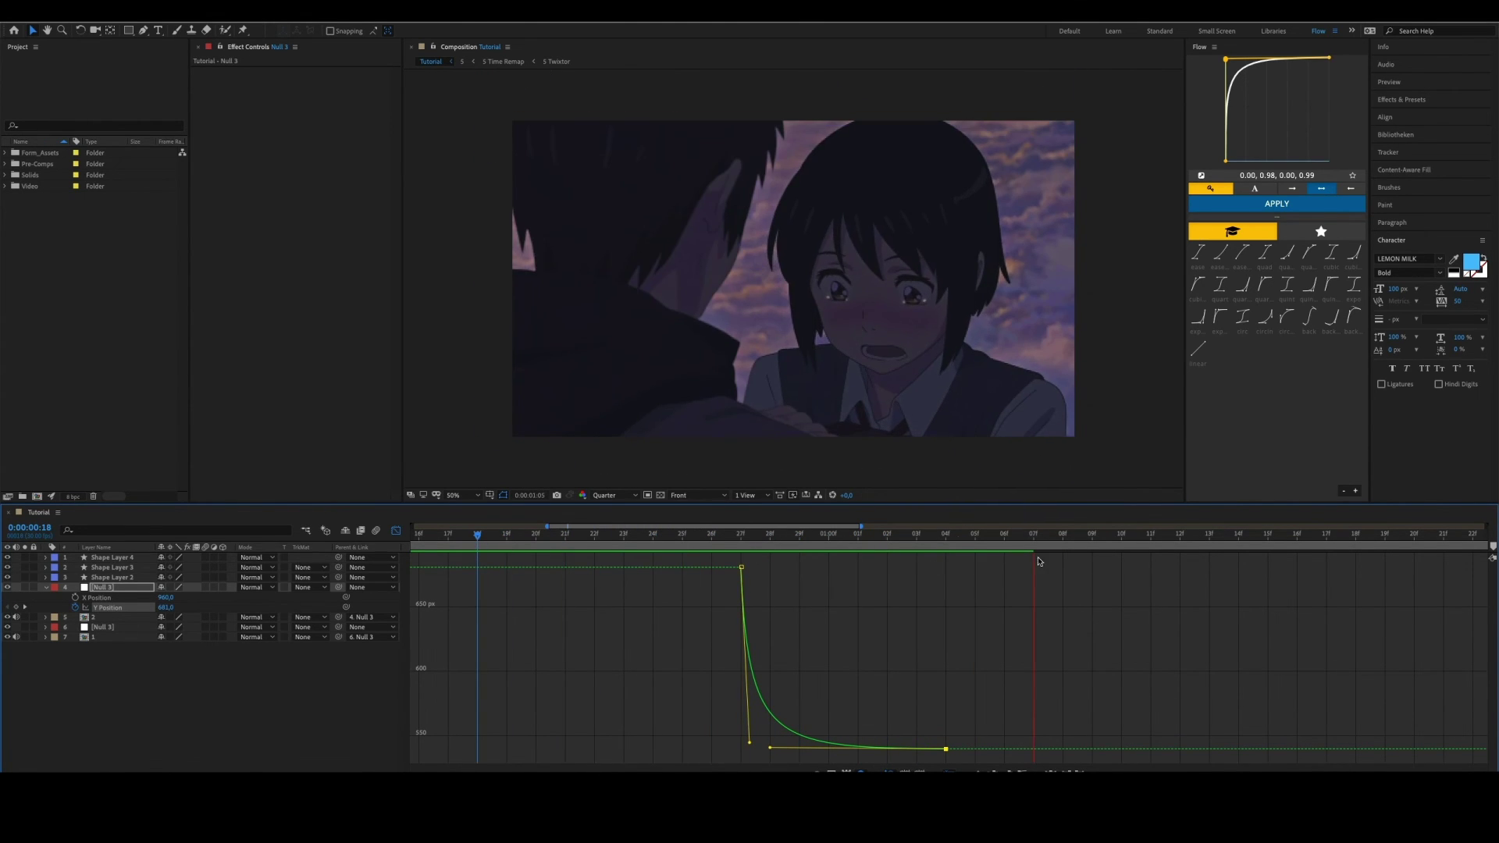
pyautogui.moveTo(739, 712); pyautogui.dragTo(738, 697)
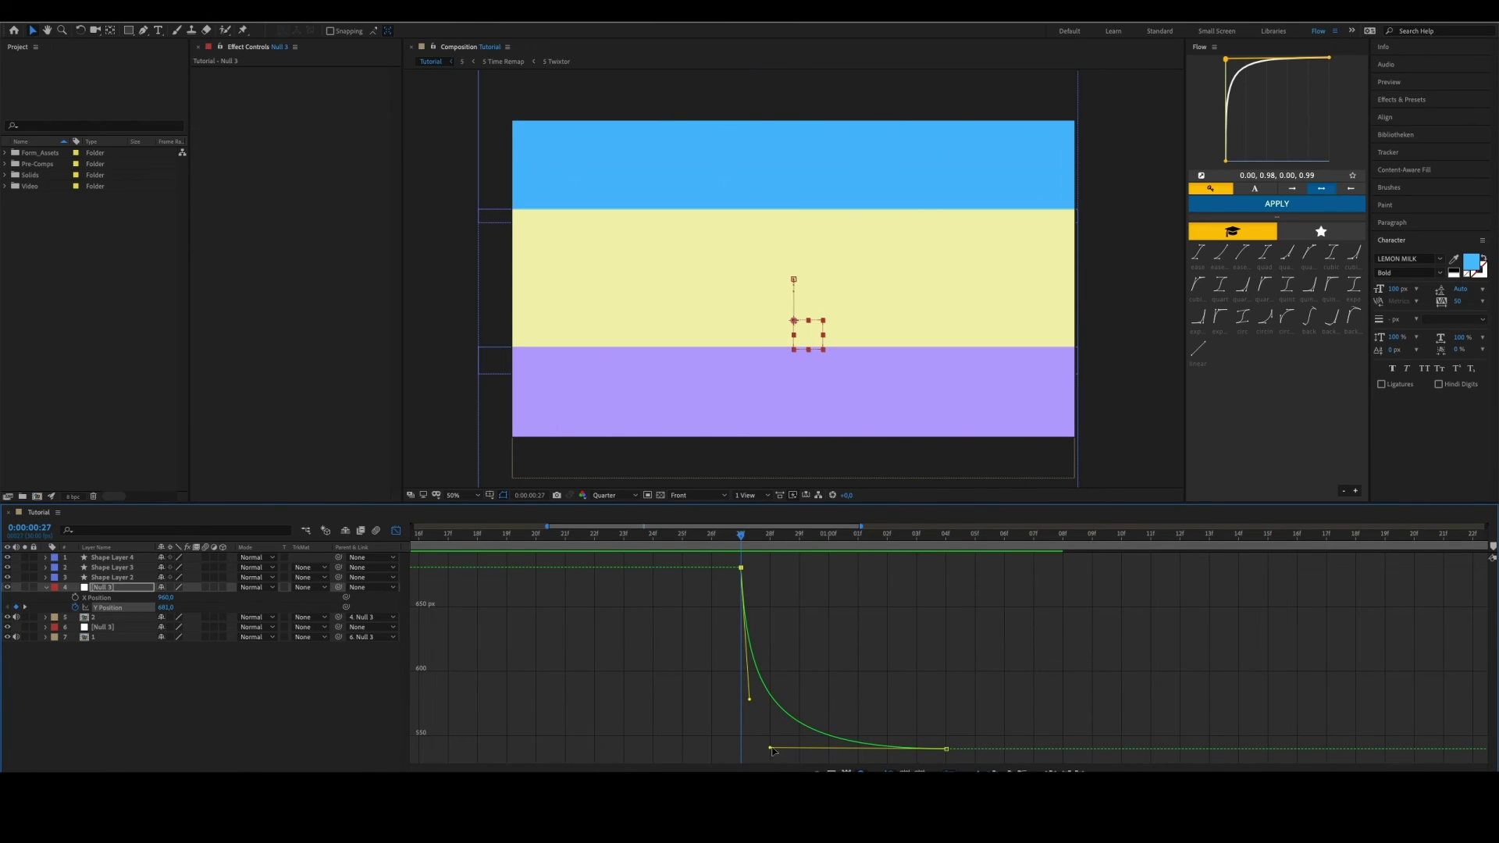
pyautogui.moveTo(745, 543); pyautogui.dragTo(771, 553)
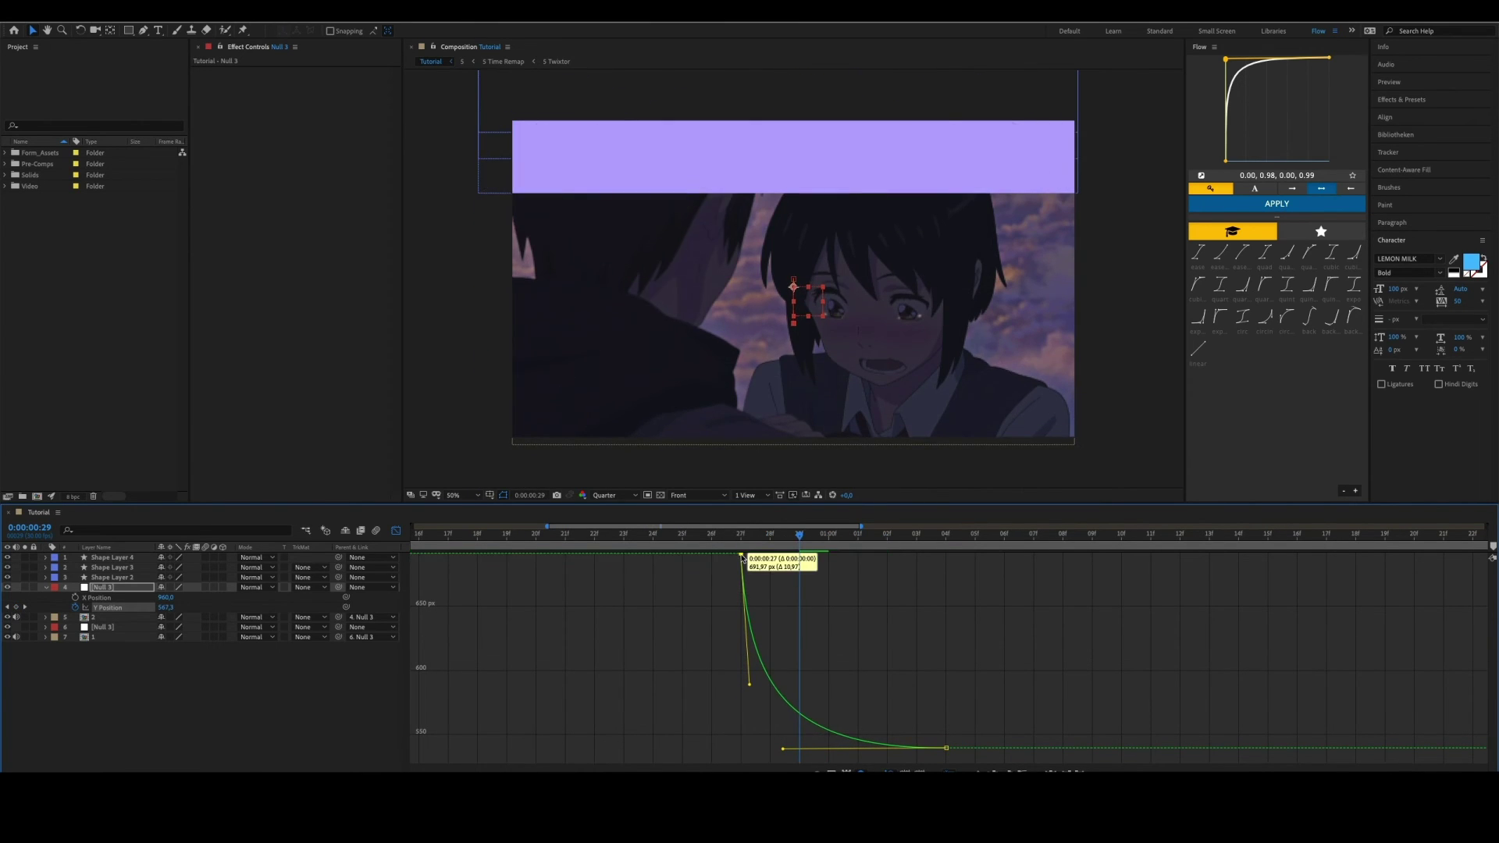
# Raise the first Y Position keyframe's value slightly and preview the transition.
pyautogui.moveTo(742, 557)
pyautogui.mouseDown()
pyautogui.moveTo(742, 543)
pyautogui.moveTo(743, 558)
pyautogui.moveTo(955, 564)
pyautogui.mouseUp()
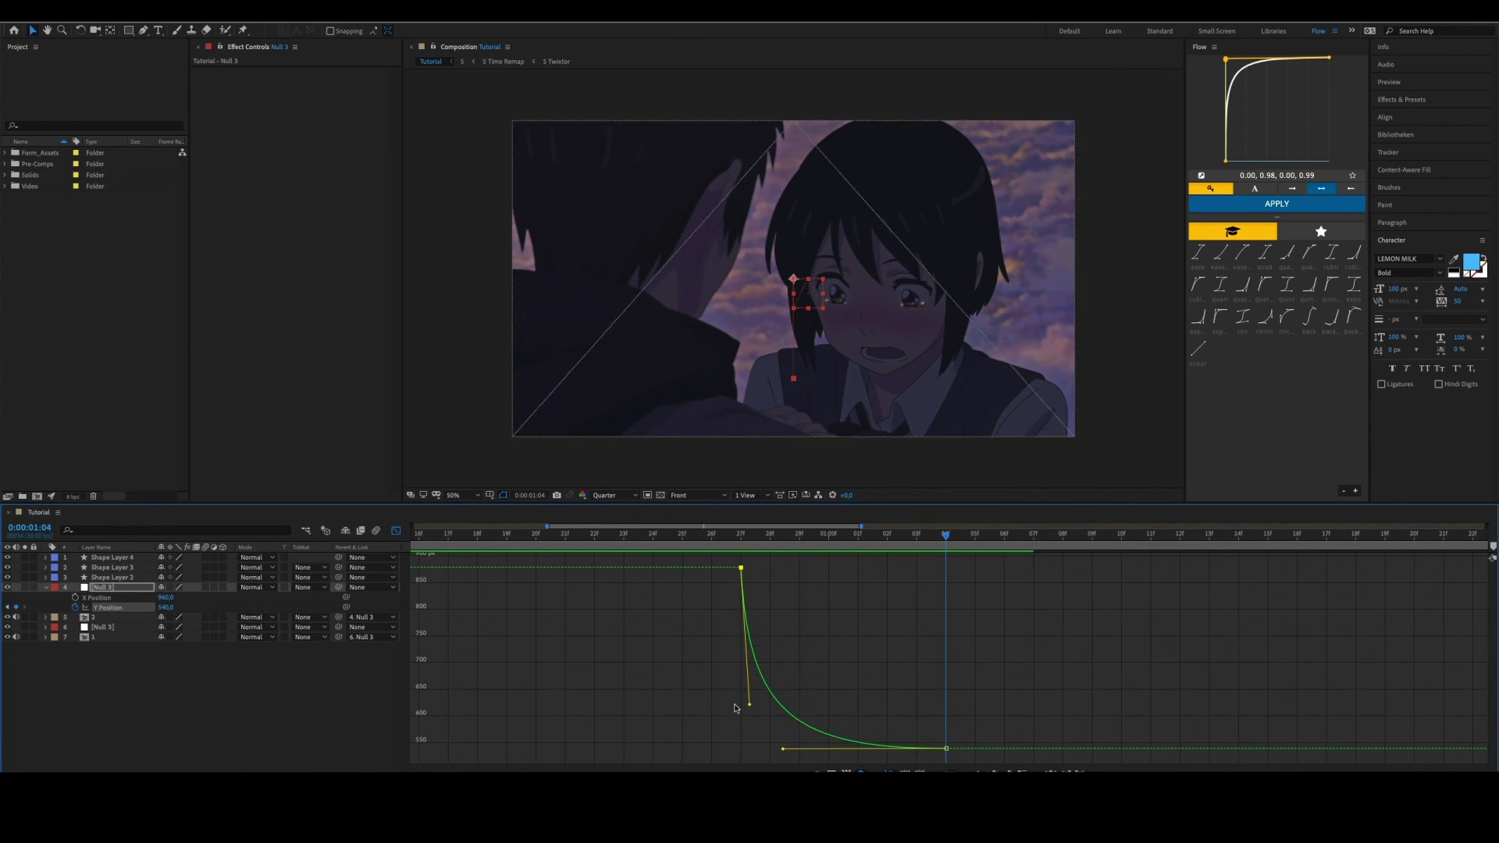
pyautogui.moveTo(798, 540); pyautogui.dragTo(608, 531)
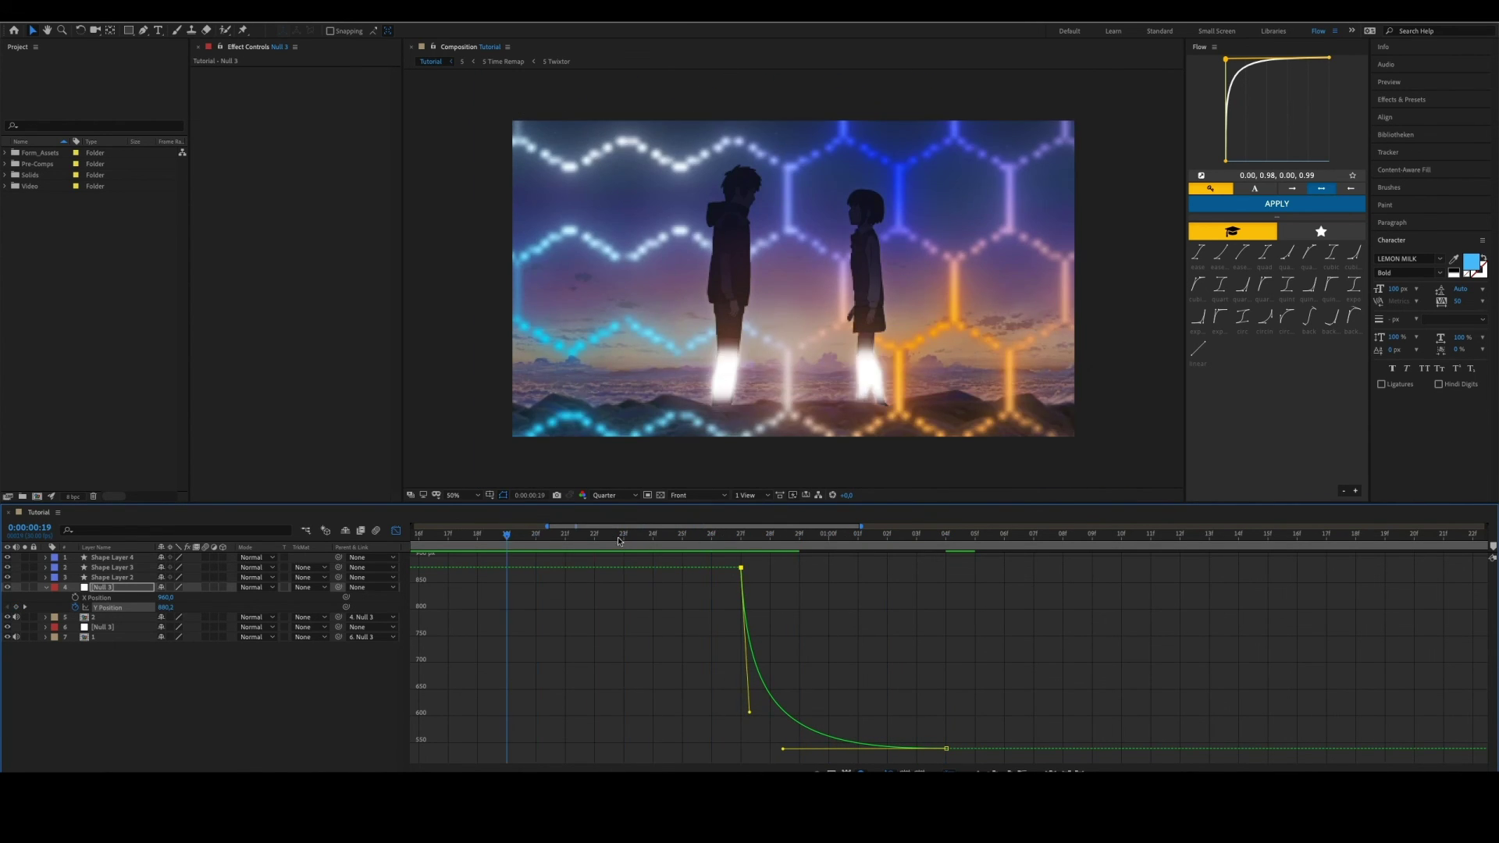
pyautogui.press('space')
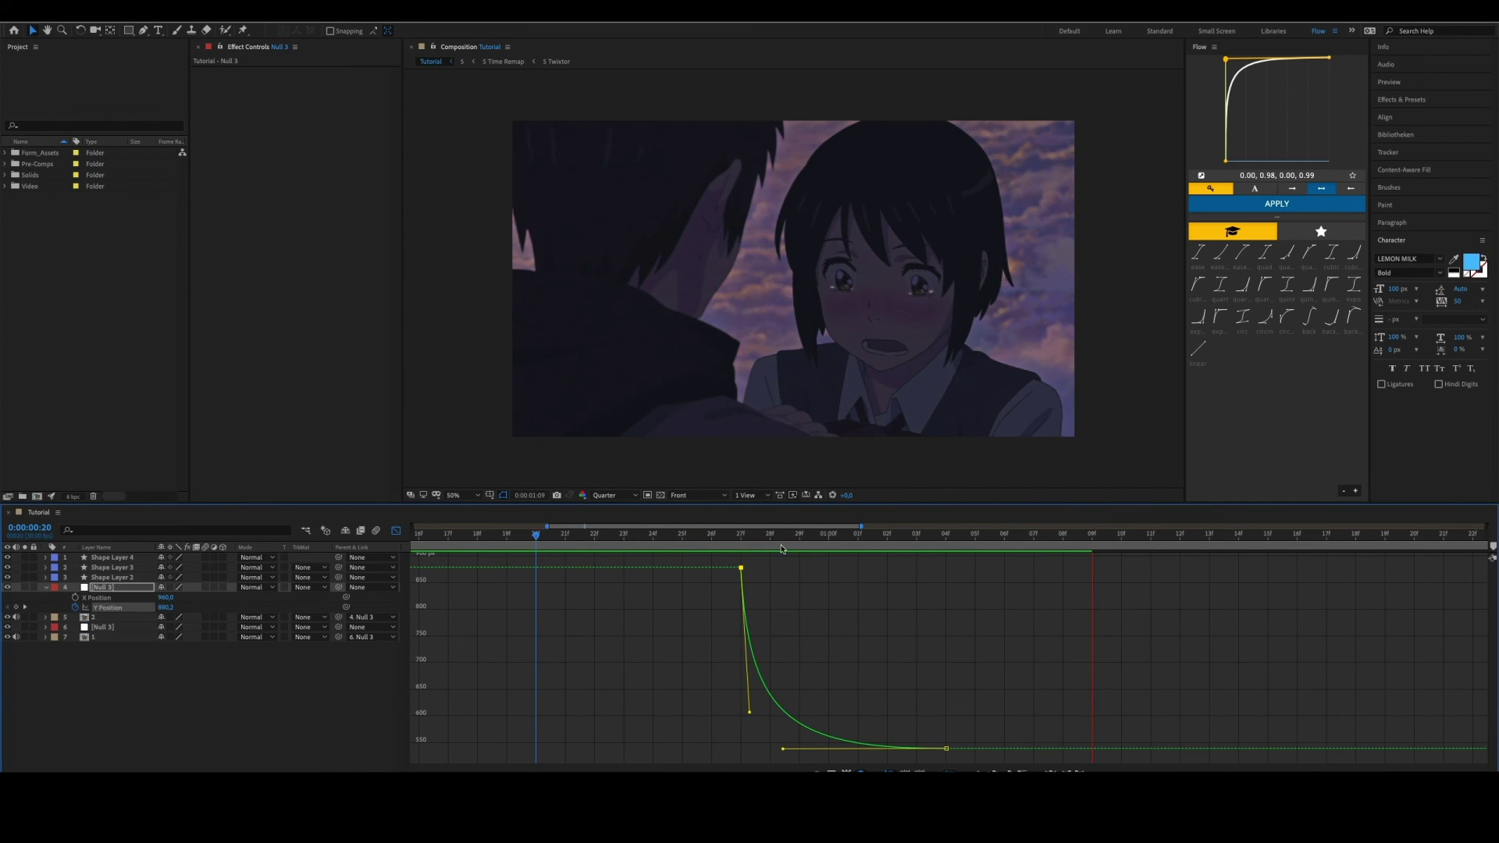
pyautogui.click(398, 534)
# Move Null 3's last Y Position keyframe later and deepen the ease into it.
pyautogui.moveTo(720, 619); pyautogui.dragTo(720, 616)
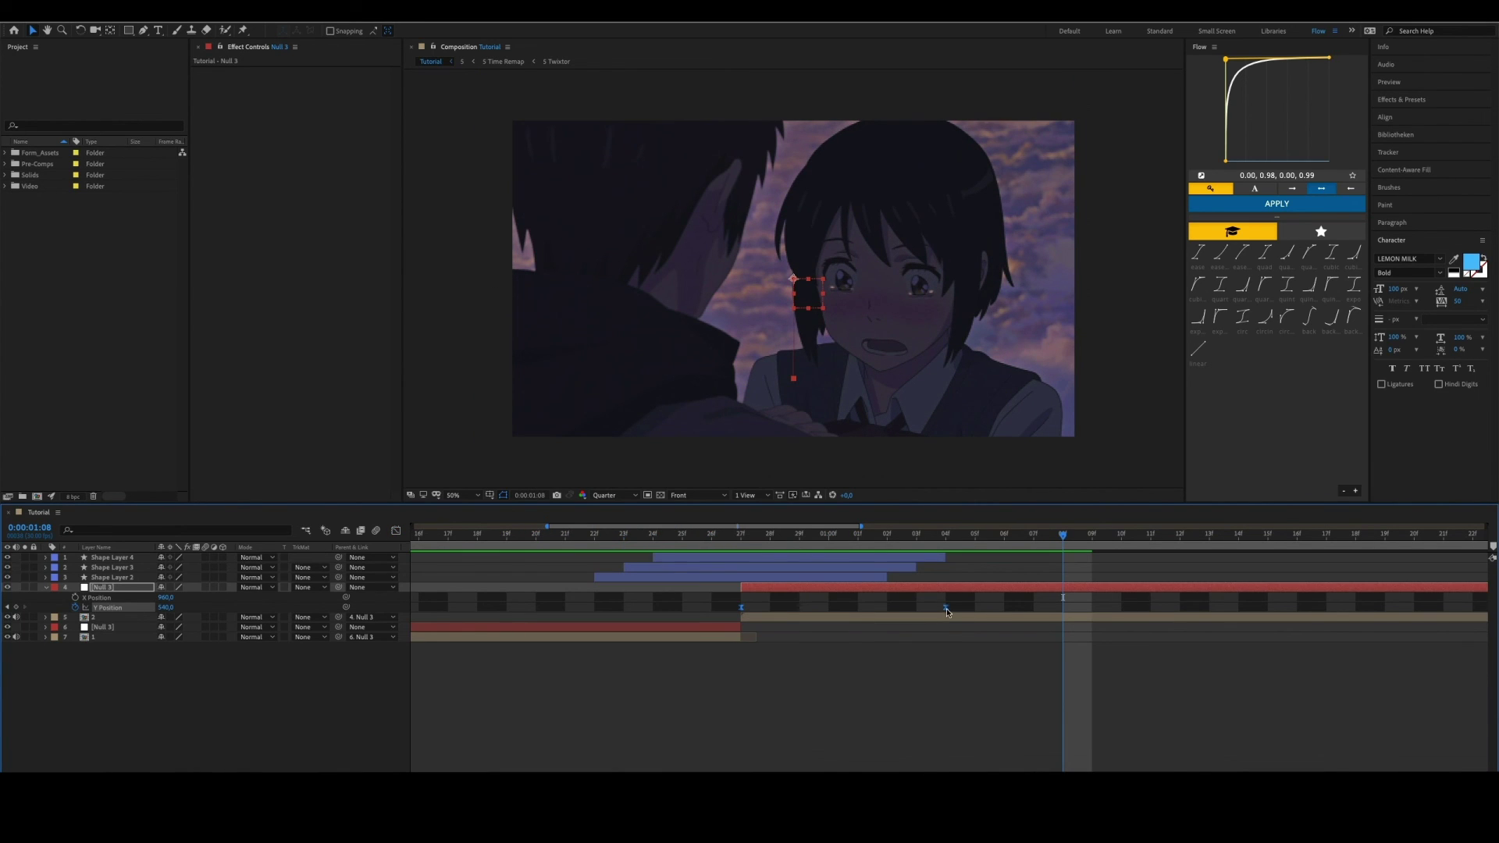
pyautogui.moveTo(946, 607); pyautogui.dragTo(1033, 607)
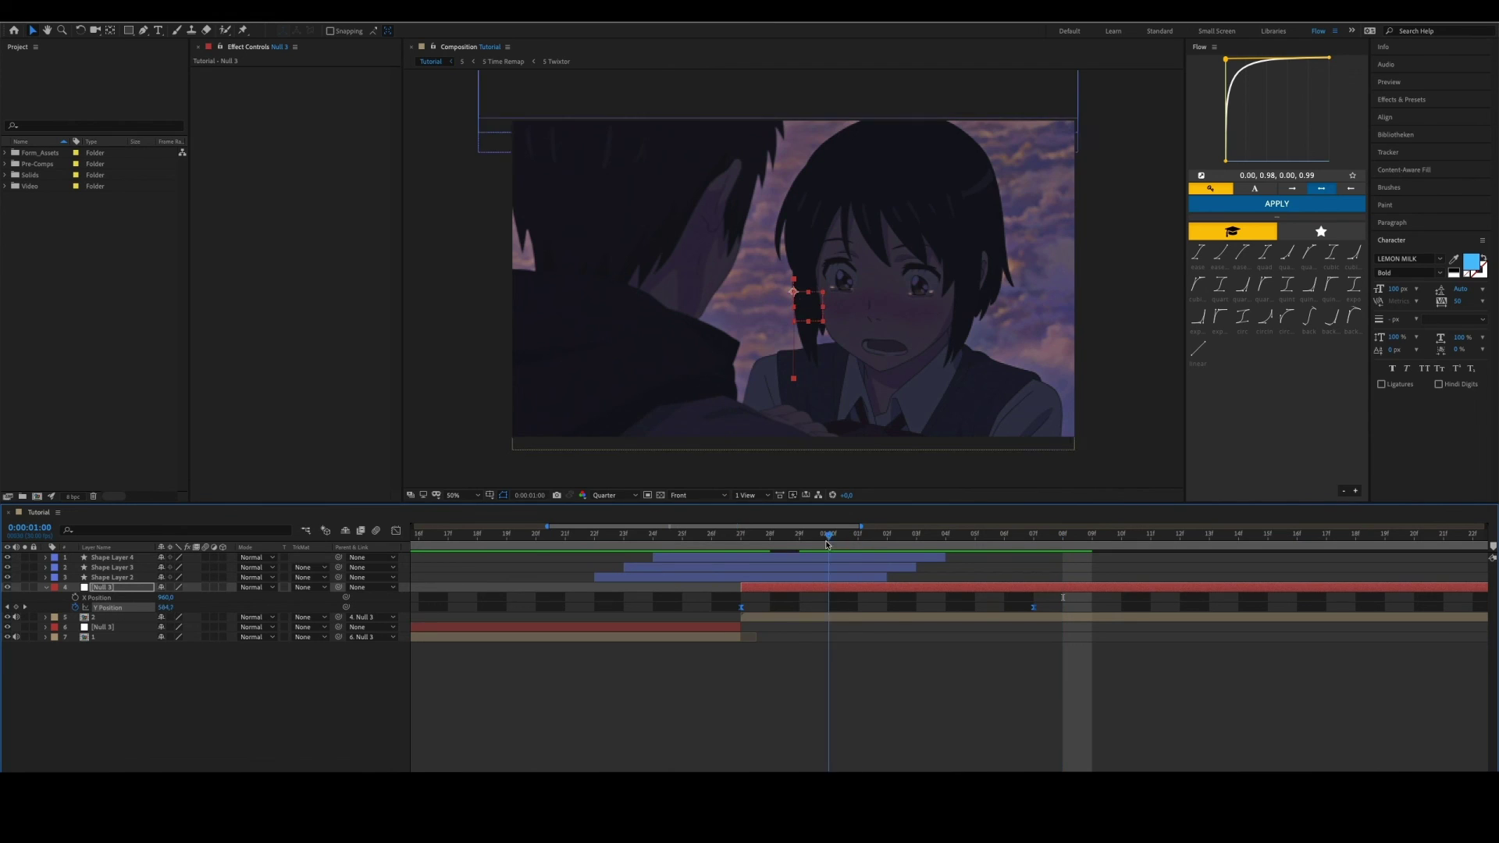
pyautogui.moveTo(828, 544)
pyautogui.mouseDown()
pyautogui.moveTo(769, 544)
pyautogui.moveTo(946, 545)
pyautogui.mouseUp()
pyautogui.hotkey('shift', 'F3')
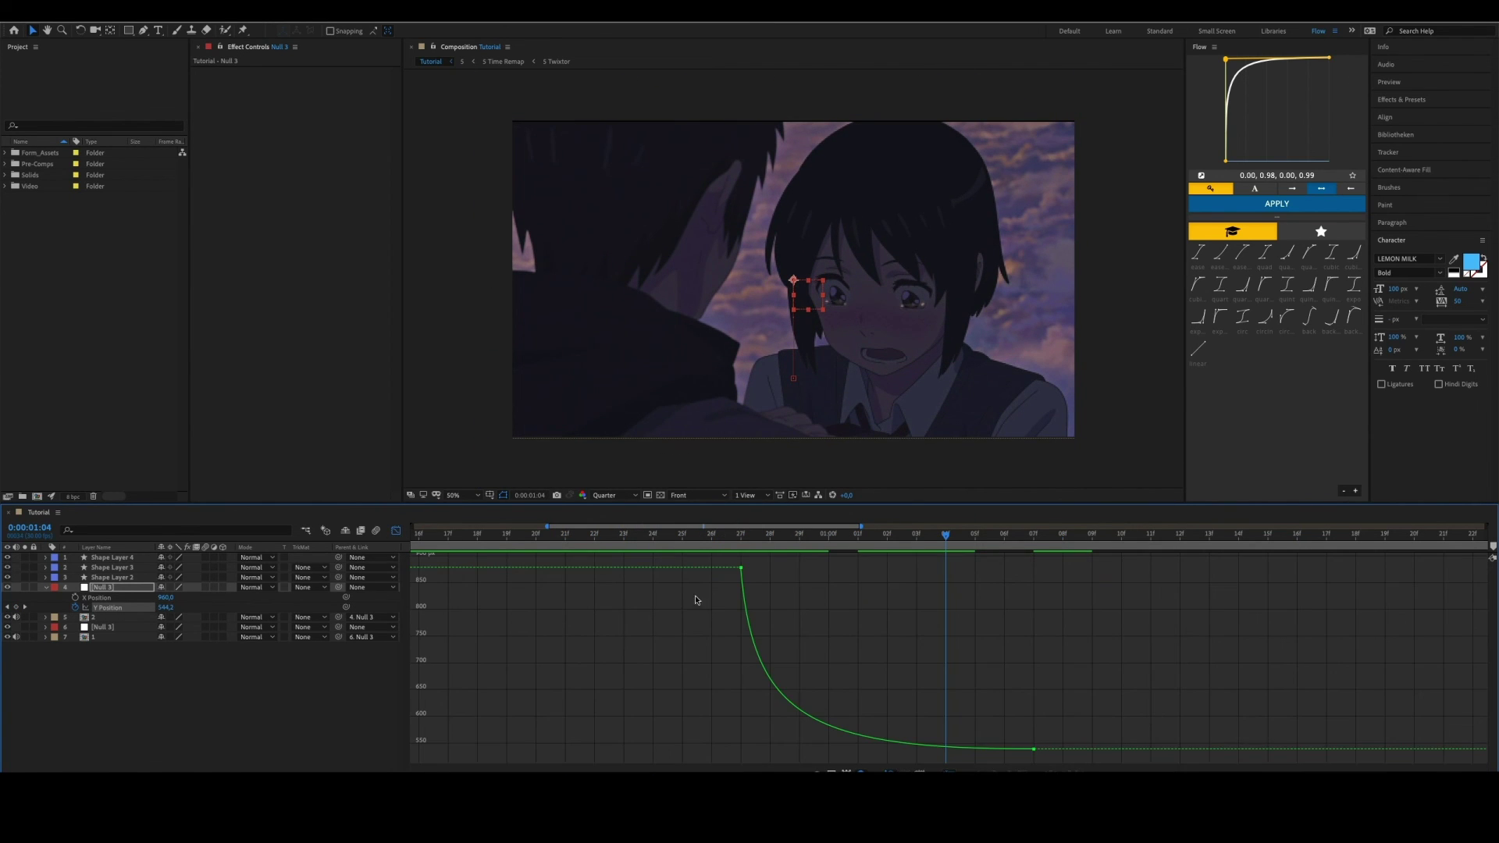
pyautogui.moveTo(753, 714); pyautogui.dragTo(752, 740)
pyautogui.moveTo(866, 541)
pyautogui.mouseDown()
pyautogui.moveTo(746, 544)
pyautogui.moveTo(762, 557)
pyautogui.mouseUp()
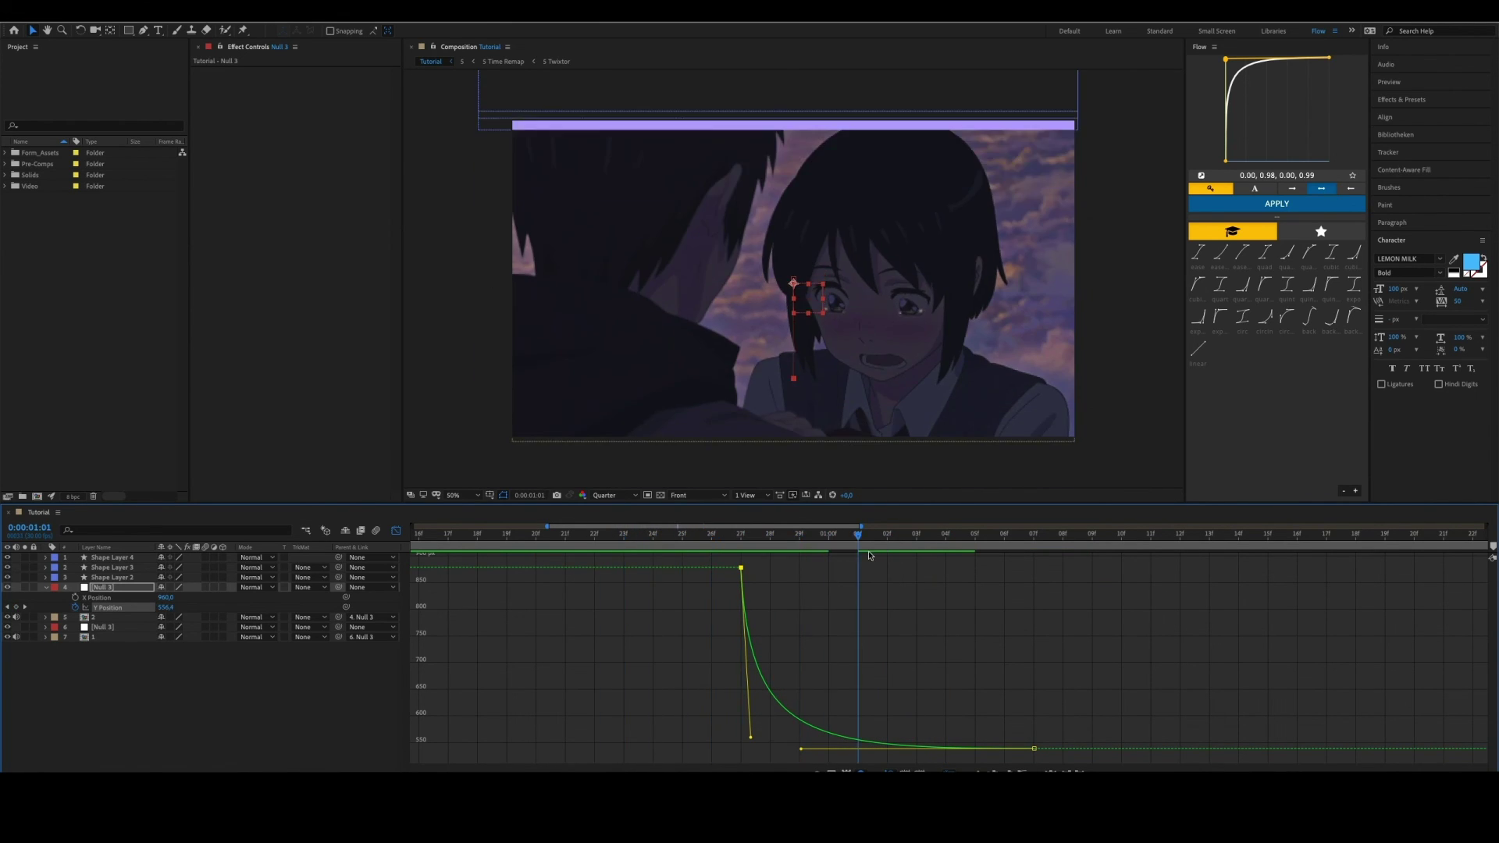